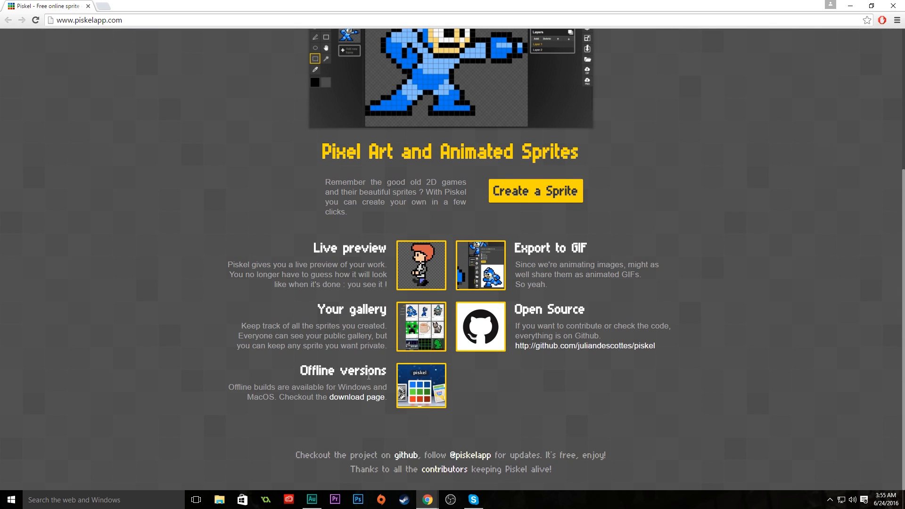
Step: Look through the Piskel home page, including the sprite example, live preview, GIF export, gallery and offline version sections
{"action": "scroll", "coordinate": [698, 306], "scroll_direction": "up", "scroll_amount": 1}
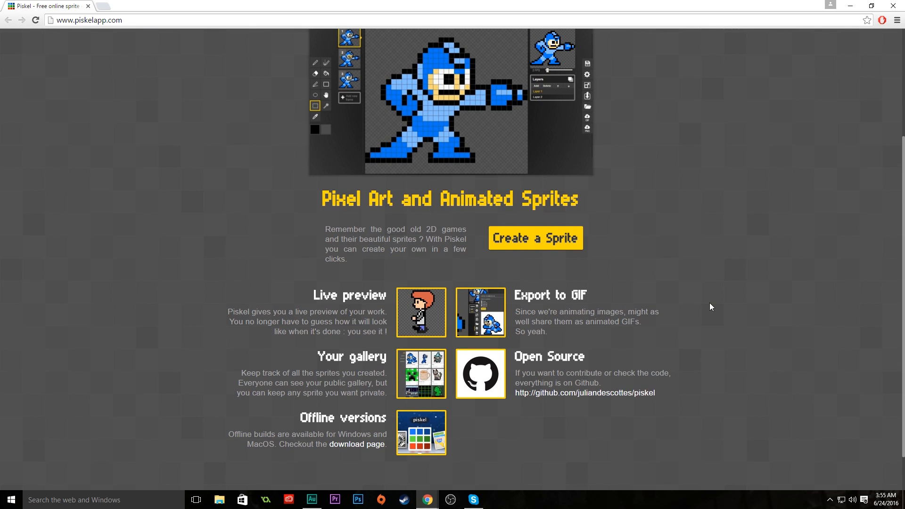
{"action": "scroll", "coordinate": [710, 304], "scroll_direction": "up", "scroll_amount": 3}
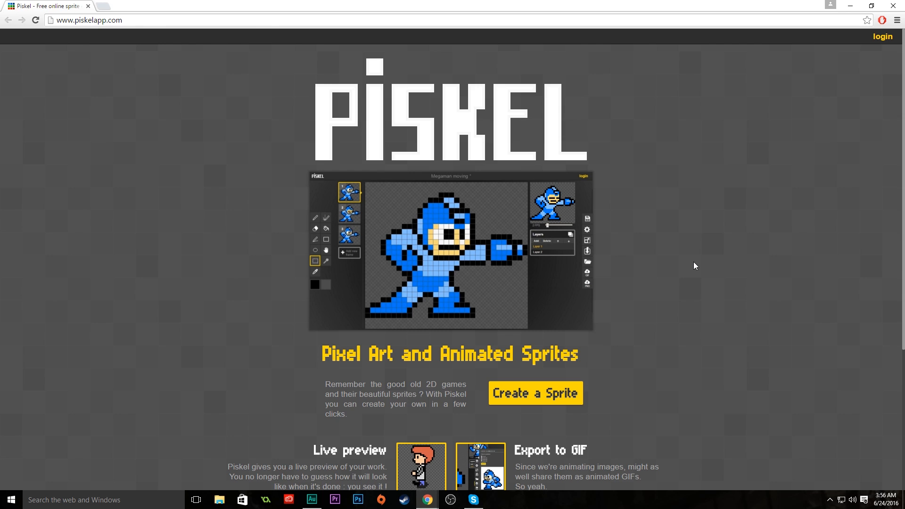
{"action": "scroll", "coordinate": [710, 256], "scroll_direction": "down", "scroll_amount": 3}
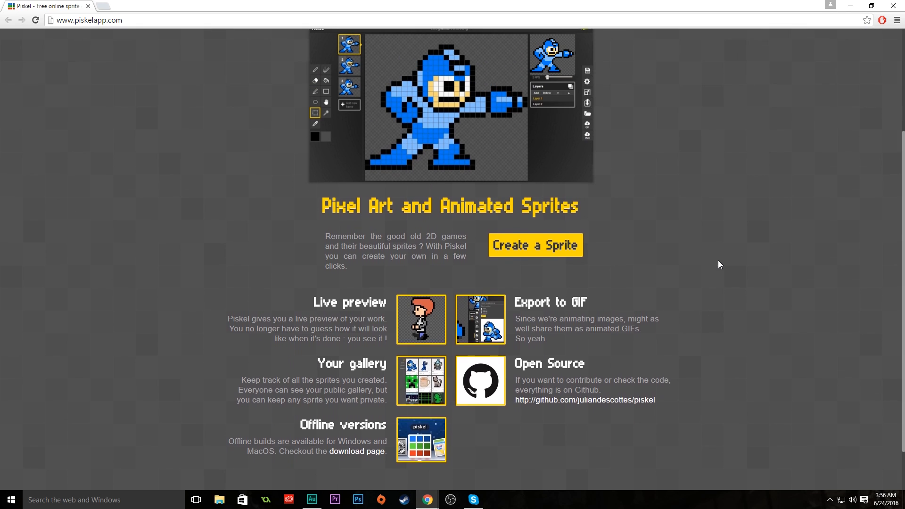
{"action": "scroll", "coordinate": [718, 262], "scroll_direction": "up", "scroll_amount": 3}
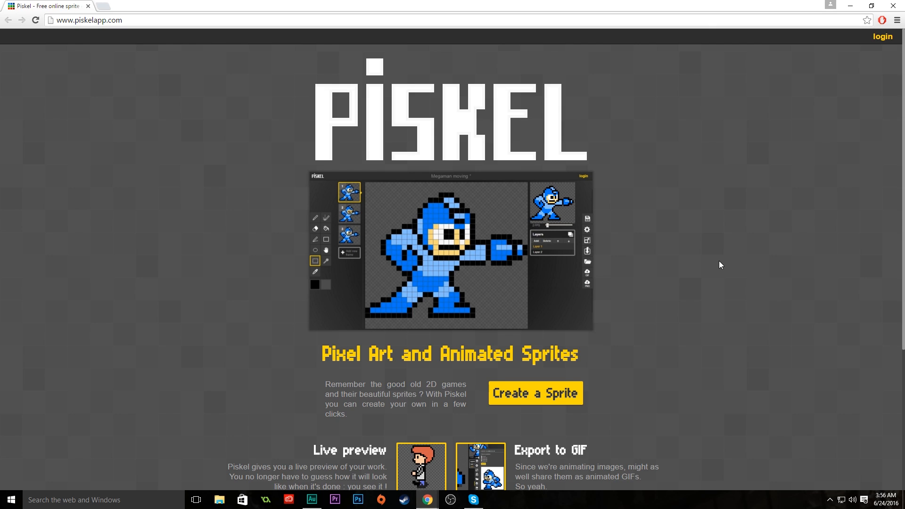
{"action": "scroll", "coordinate": [720, 262], "scroll_direction": "down", "scroll_amount": 2}
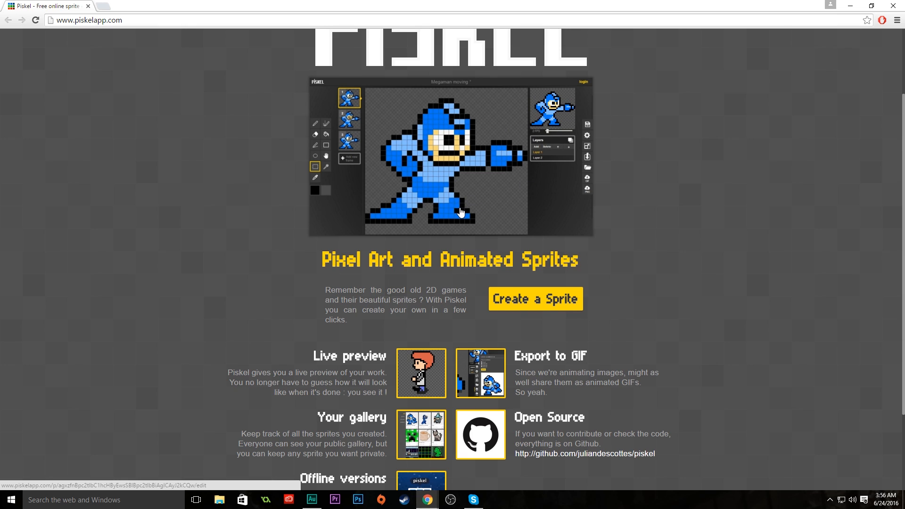
{"action": "scroll", "coordinate": [380, 230], "scroll_direction": "down", "scroll_amount": 2}
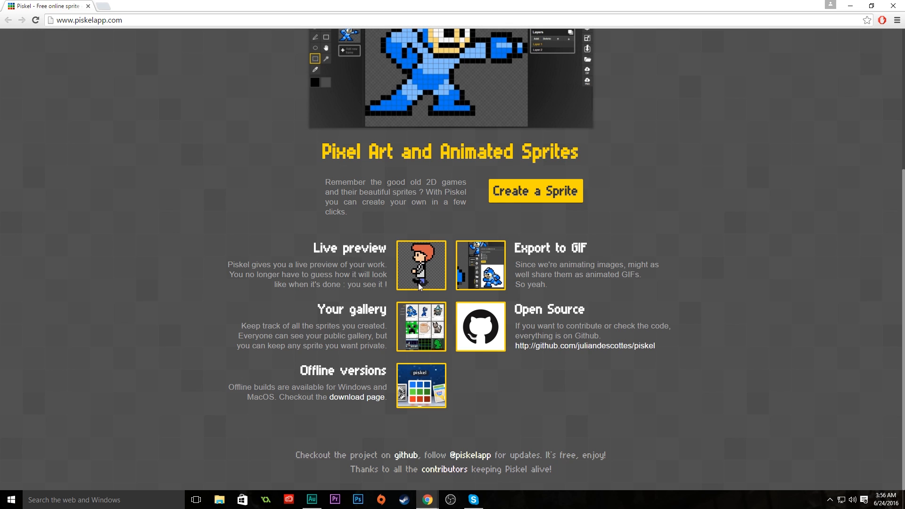
{"action": "scroll", "coordinate": [419, 284], "scroll_direction": "up", "scroll_amount": 2}
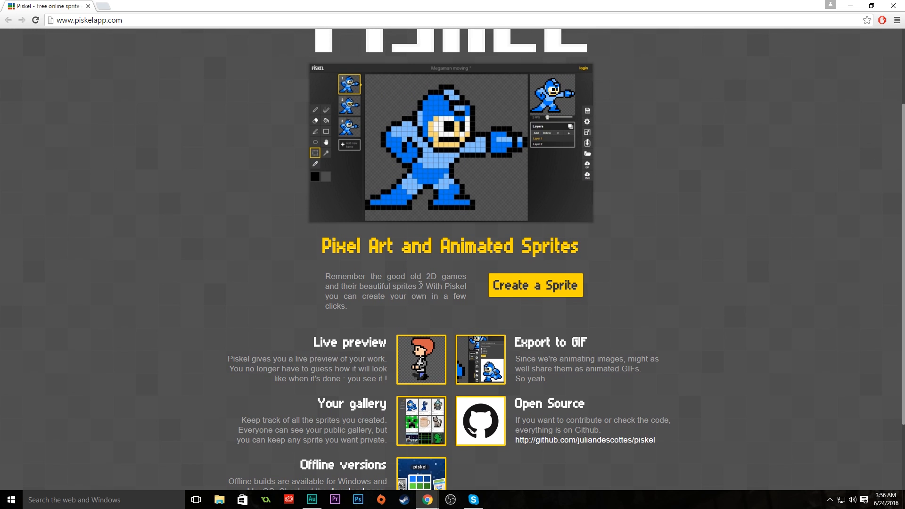
{"action": "scroll", "coordinate": [414, 217], "scroll_direction": "down", "scroll_amount": 2}
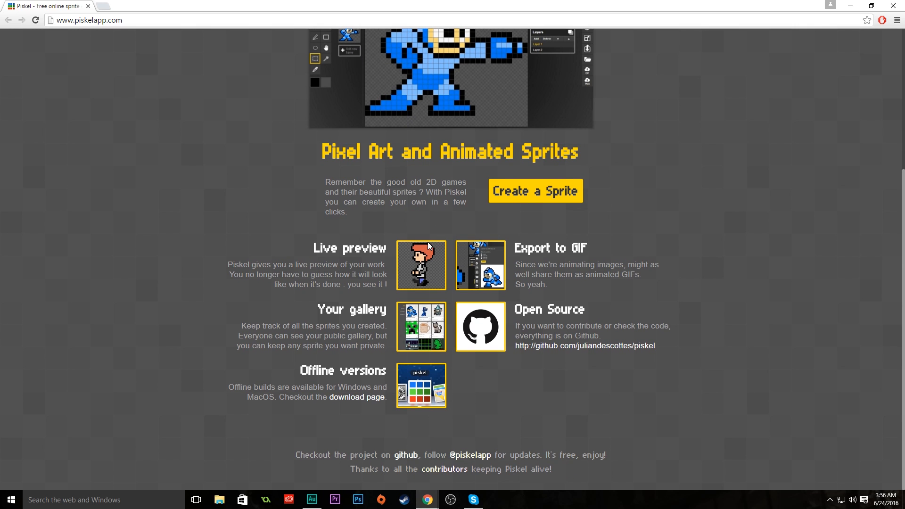
{"action": "scroll", "coordinate": [717, 273], "scroll_direction": "up", "scroll_amount": 1}
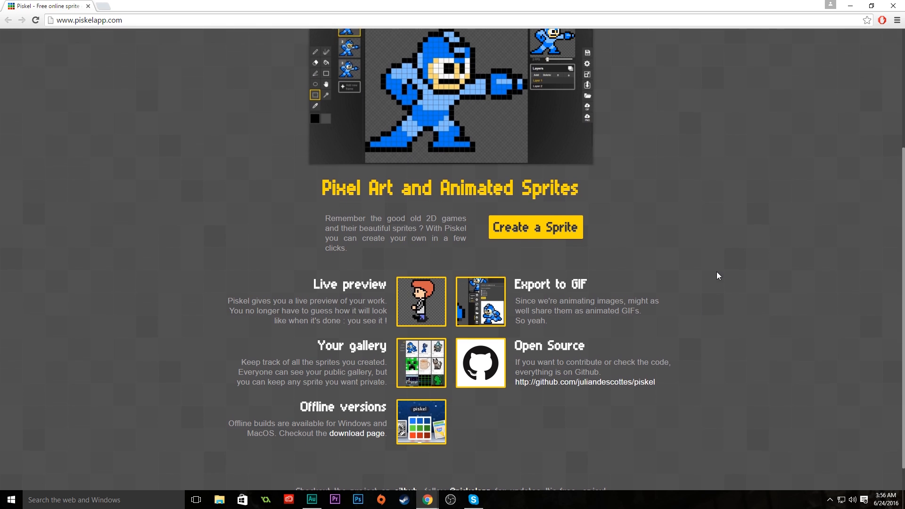
{"action": "scroll", "coordinate": [717, 273], "scroll_direction": "up", "scroll_amount": 1}
{"action": "scroll", "coordinate": [631, 278], "scroll_direction": "down", "scroll_amount": 2}
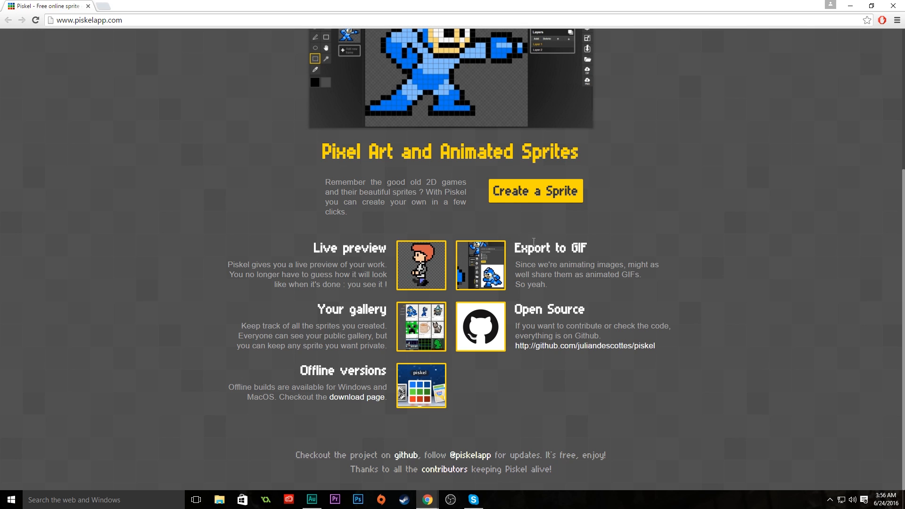
{"action": "scroll", "coordinate": [500, 245], "scroll_direction": "up", "scroll_amount": 3}
{"action": "scroll", "coordinate": [481, 251], "scroll_direction": "down", "scroll_amount": 2}
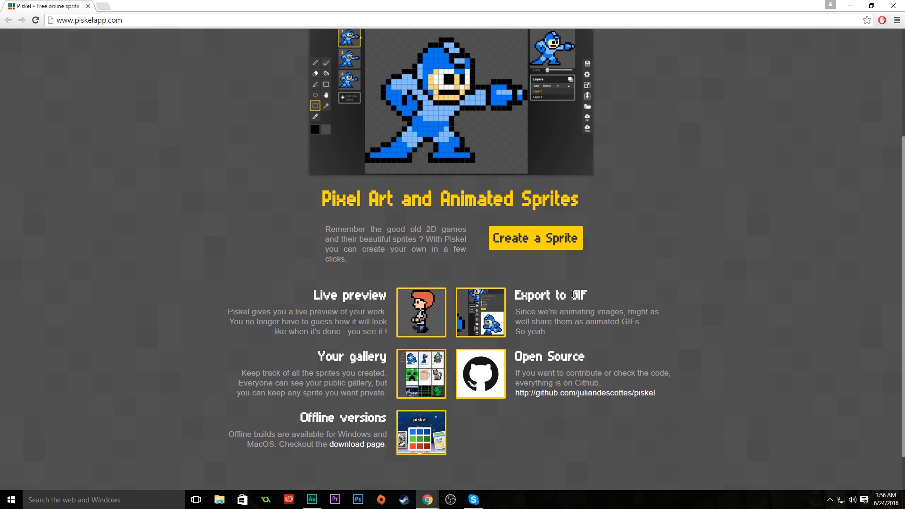
{"action": "scroll", "coordinate": [455, 211], "scroll_direction": "up", "scroll_amount": 2}
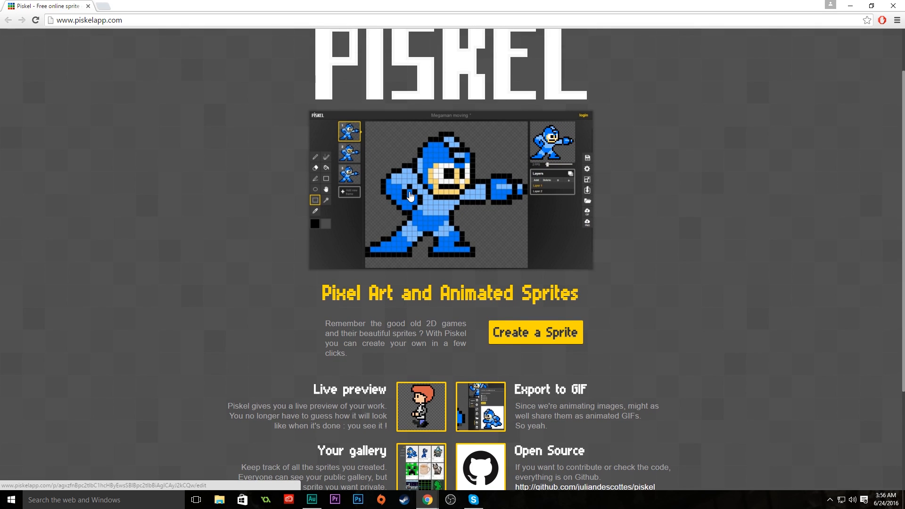
{"action": "scroll", "coordinate": [410, 196], "scroll_direction": "down", "scroll_amount": 3}
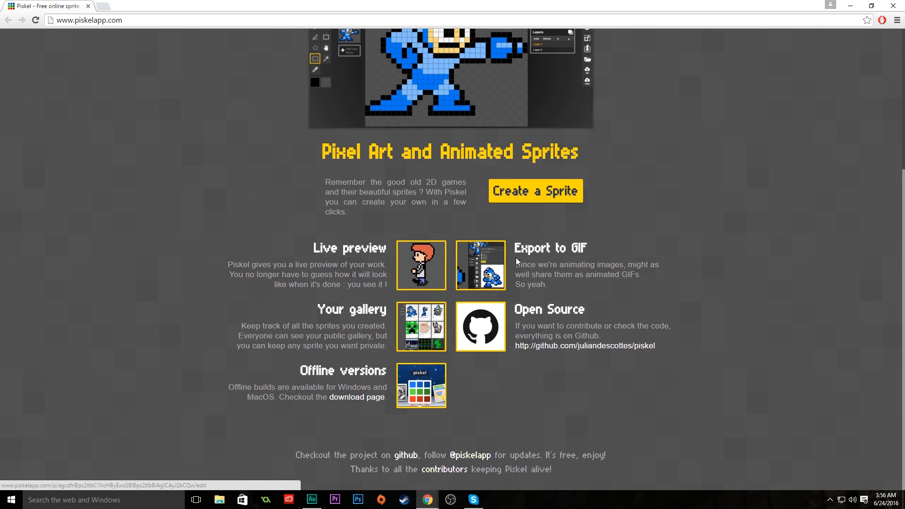
{"action": "scroll", "coordinate": [534, 255], "scroll_direction": "up", "scroll_amount": 4}
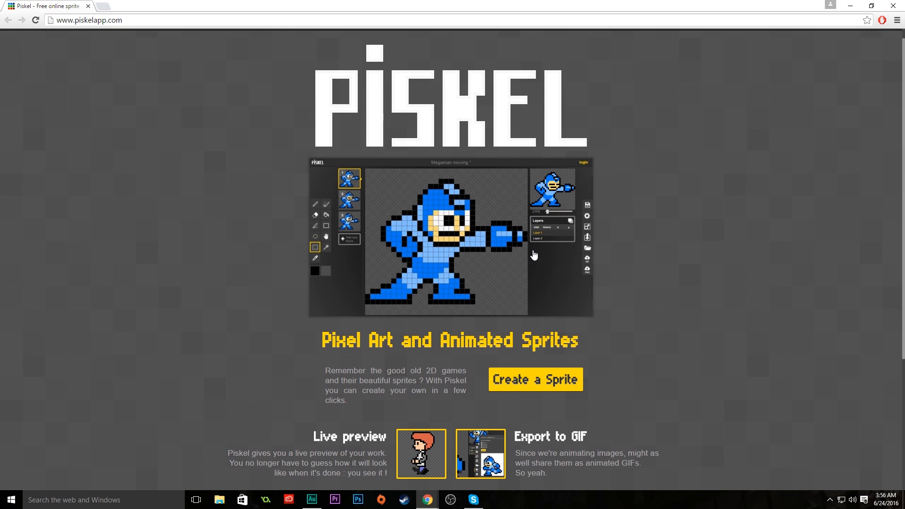
{"action": "scroll", "coordinate": [535, 255], "scroll_direction": "down", "scroll_amount": 4}
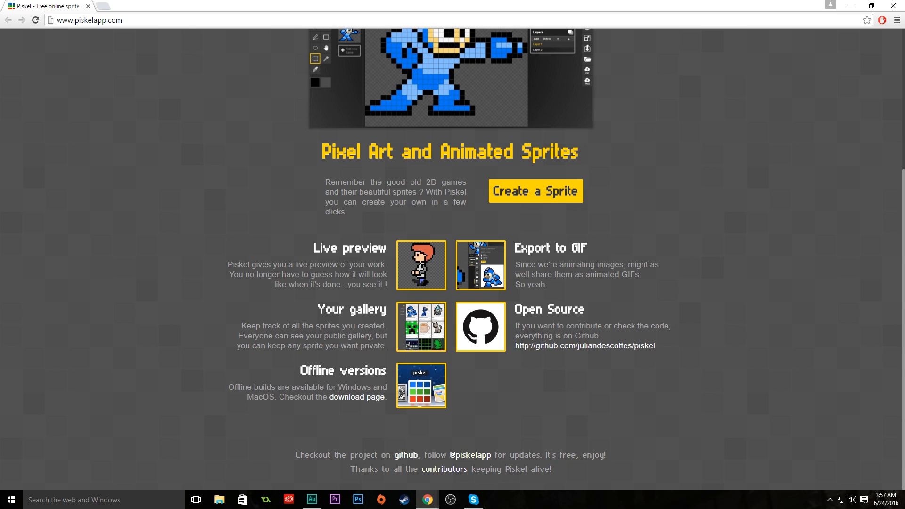
{"action": "scroll", "coordinate": [406, 339], "scroll_direction": "up", "scroll_amount": 4}
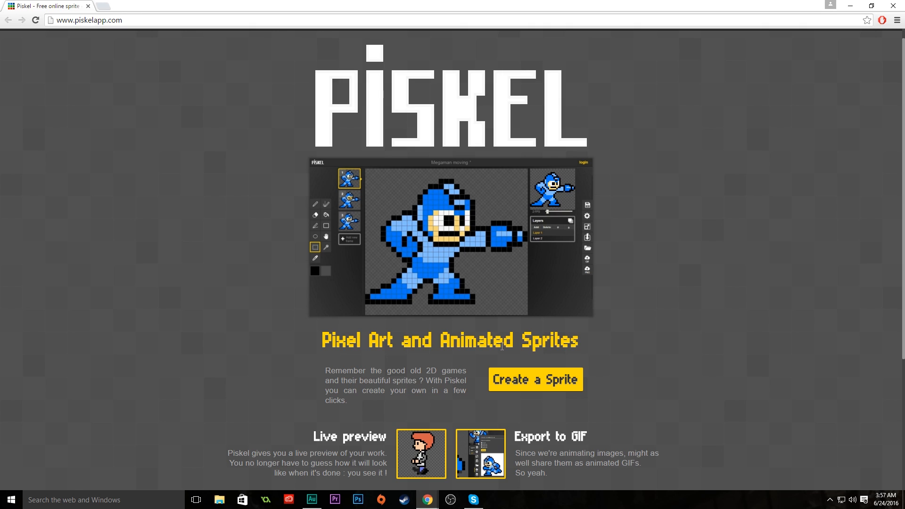
Step: Create a new sprite and review its canvas resize and export settings without changing them
{"action": "left_click", "coordinate": [547, 380]}
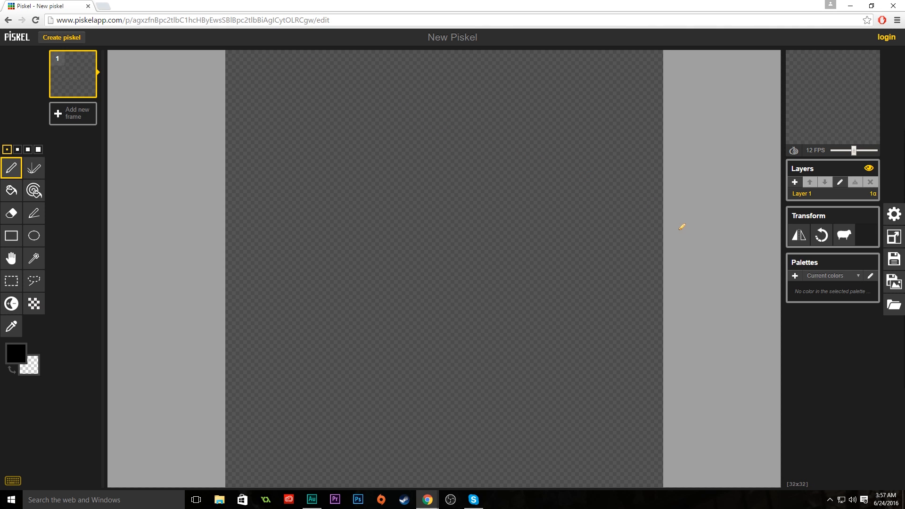
{"action": "left_click", "coordinate": [895, 237]}
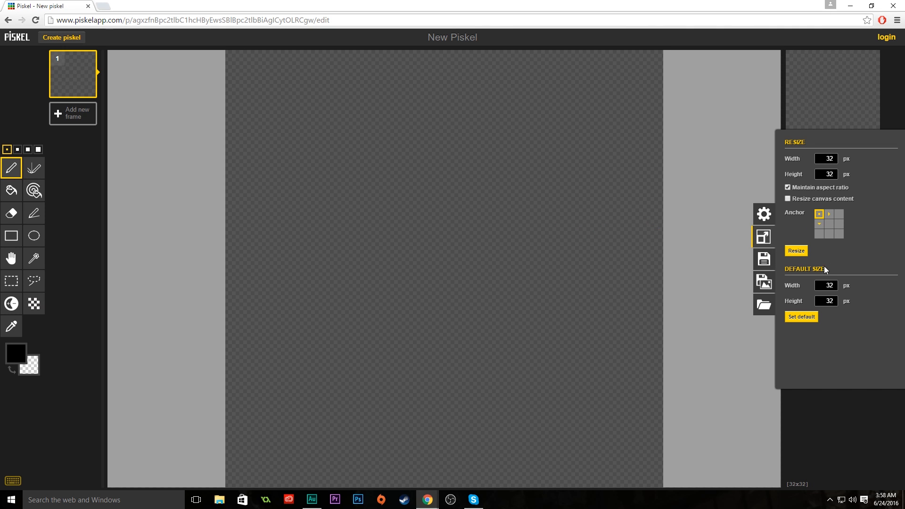
{"action": "left_click", "coordinate": [687, 227]}
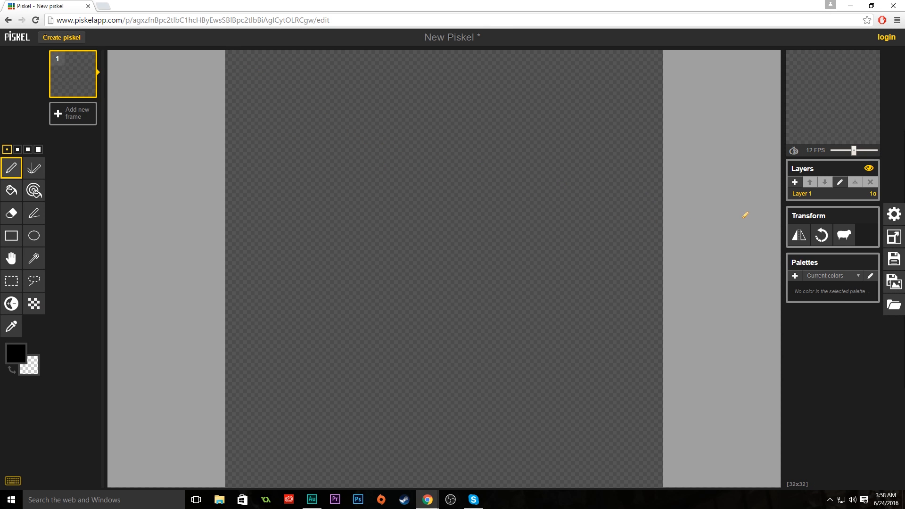
{"action": "left_click", "coordinate": [895, 282]}
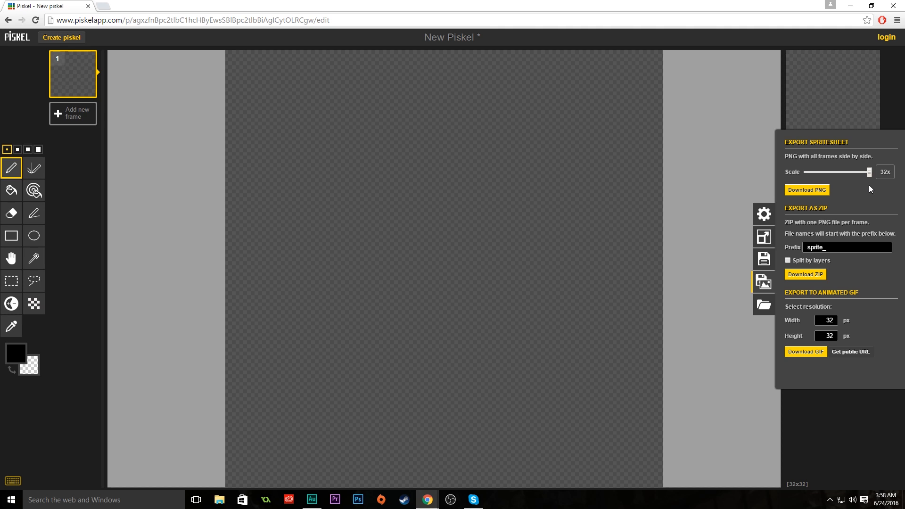
{"action": "left_click", "coordinate": [699, 155]}
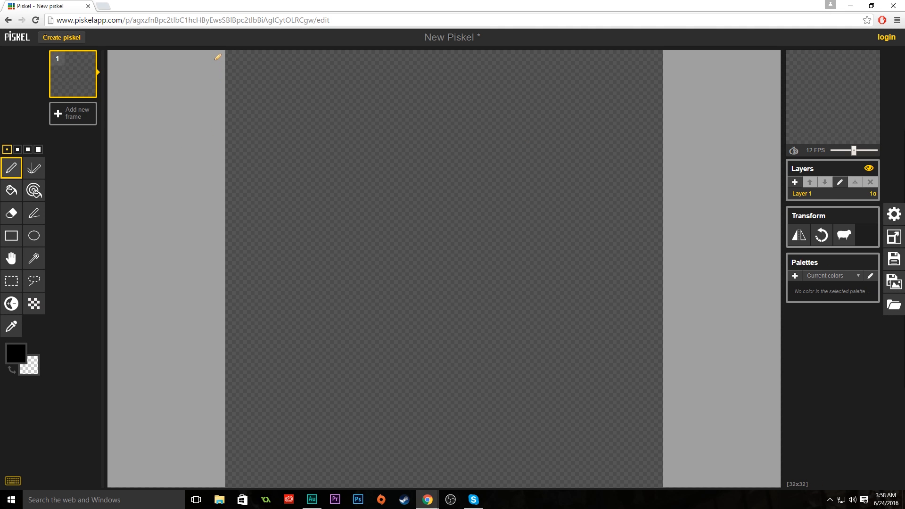
Step: With the Vertical Mirror pen in green #00ff1e, draw bars along the canvas's top and bottom edges, leaving a two-pixel gap in the middle
{"action": "left_click", "coordinate": [33, 173]}
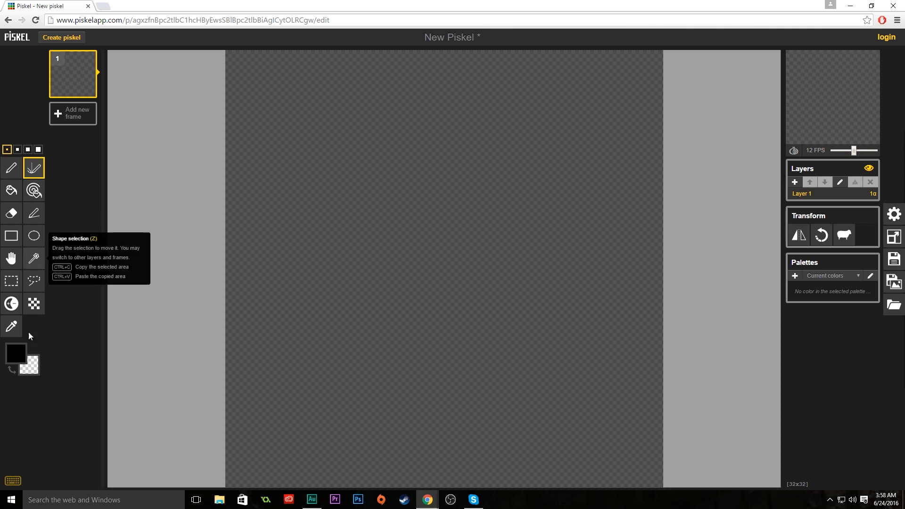
{"action": "left_click", "coordinate": [15, 354]}
{"action": "left_click", "coordinate": [105, 398]}
{"action": "left_click_drag", "start_coordinate": [94, 374], "coordinate": [111, 369]}
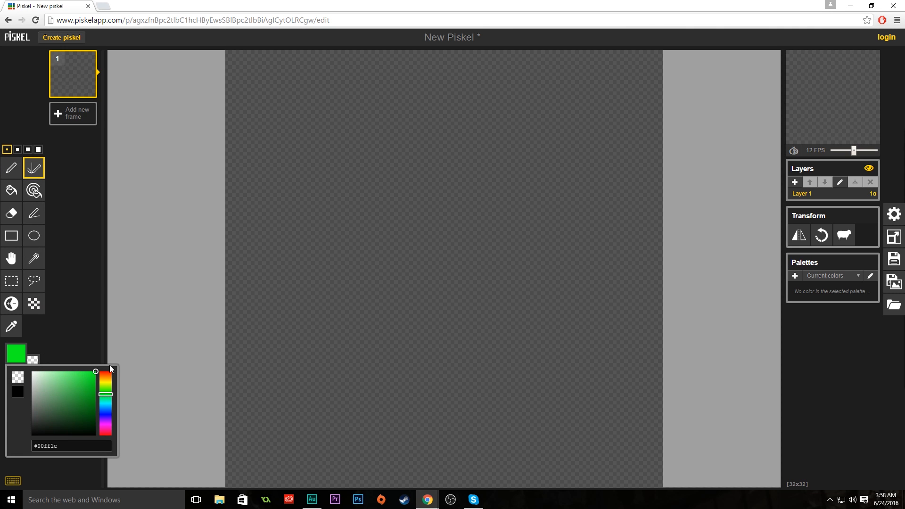
{"action": "left_click_drag", "start_coordinate": [232, 56], "coordinate": [425, 53]}
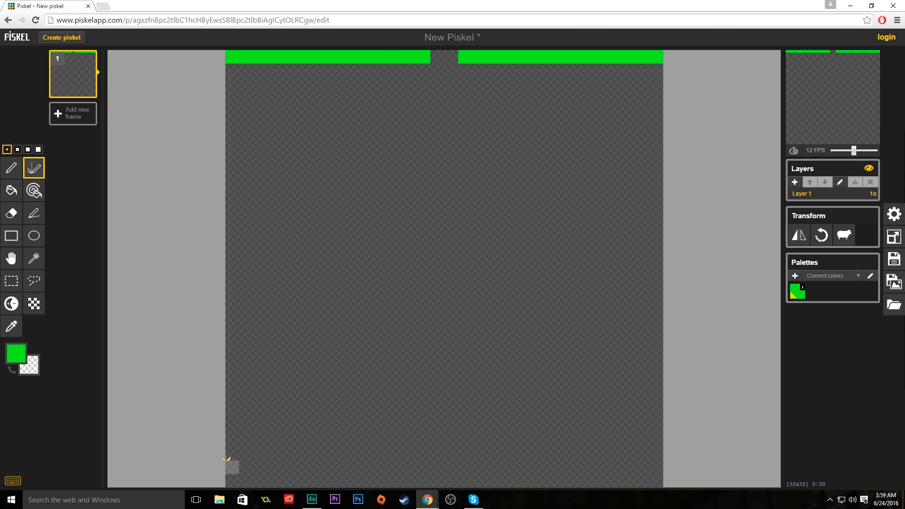
{"action": "scroll", "coordinate": [226, 452], "scroll_direction": "down", "scroll_amount": 1}
{"action": "left_click_drag", "start_coordinate": [243, 466], "coordinate": [426, 460]}
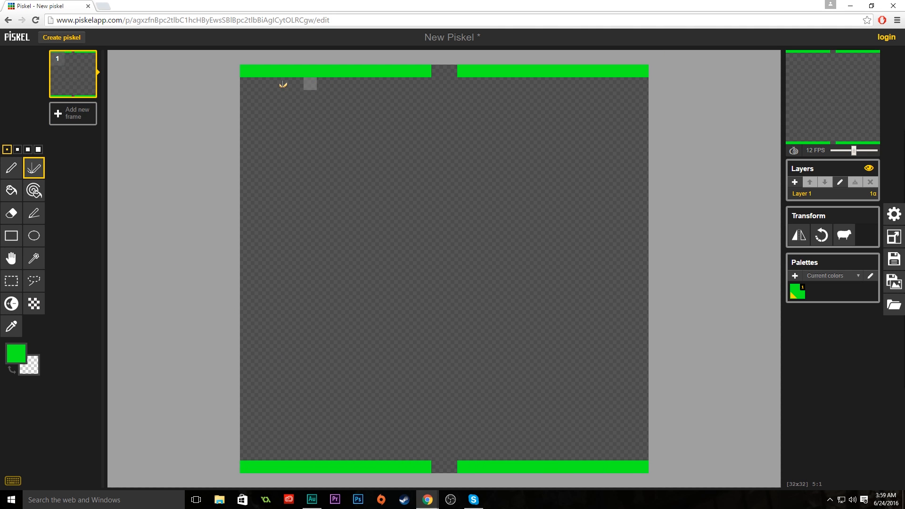
Step: Draw mirrored green bars down both side edges of the canvas, leaving a two-pixel gap at mid-height
{"action": "left_click_drag", "start_coordinate": [247, 84], "coordinate": [259, 244]}
{"action": "key", "text": "ctrl+z"}
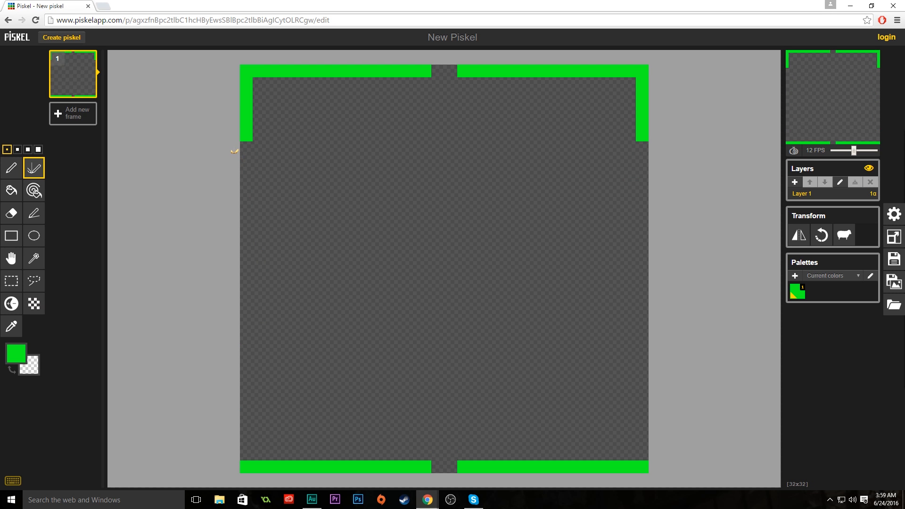
{"action": "left_click_drag", "start_coordinate": [247, 139], "coordinate": [250, 250]}
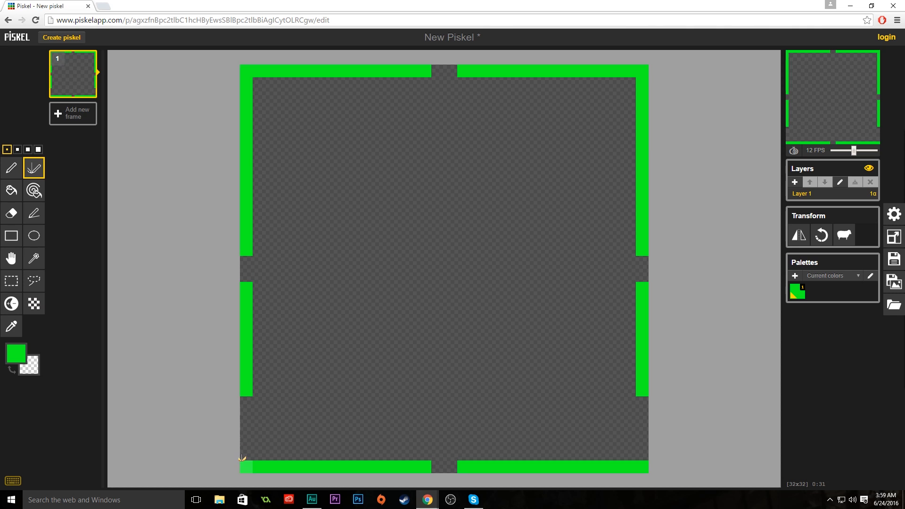
{"action": "left_click_drag", "start_coordinate": [243, 458], "coordinate": [242, 403]}
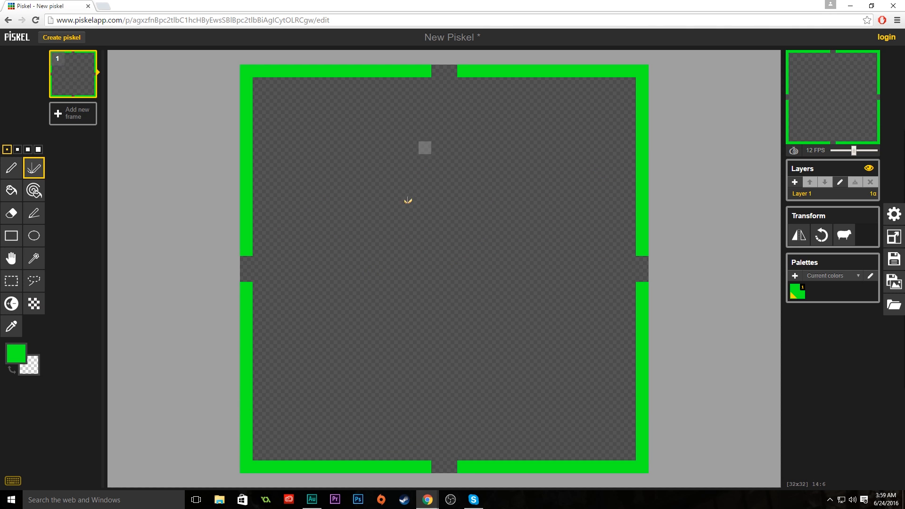
Step: Look over the Pen, Vertical Mirror pen and same-color paint tools, and select the Paint bucket tool
{"action": "left_click", "coordinate": [11, 168]}
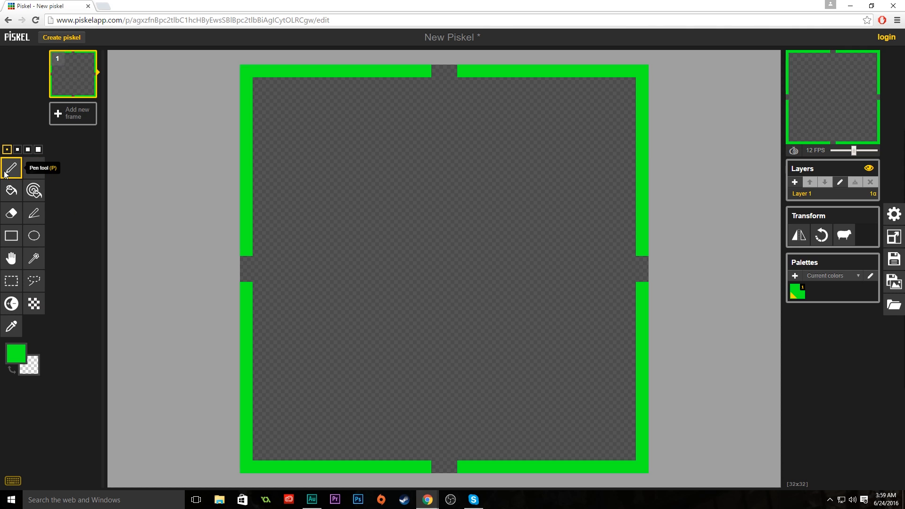
{"action": "left_click", "coordinate": [16, 354]}
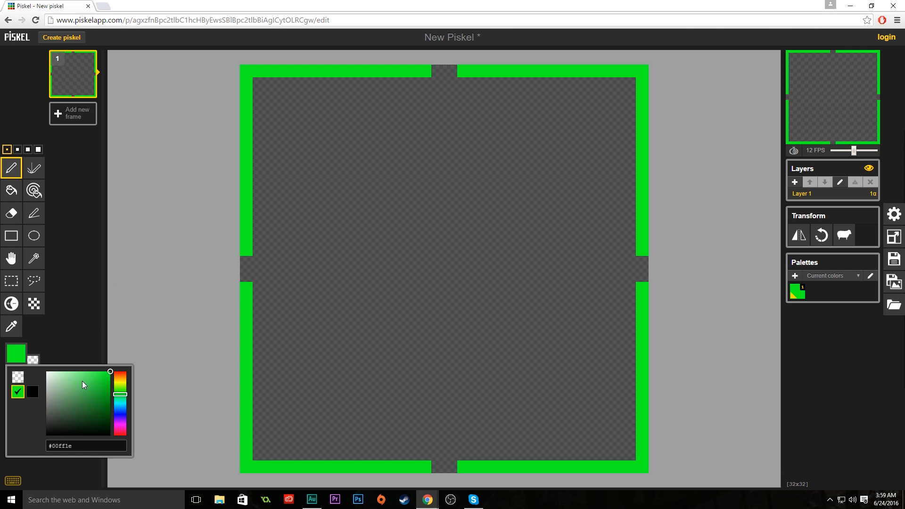
{"action": "left_click", "coordinate": [16, 190]}
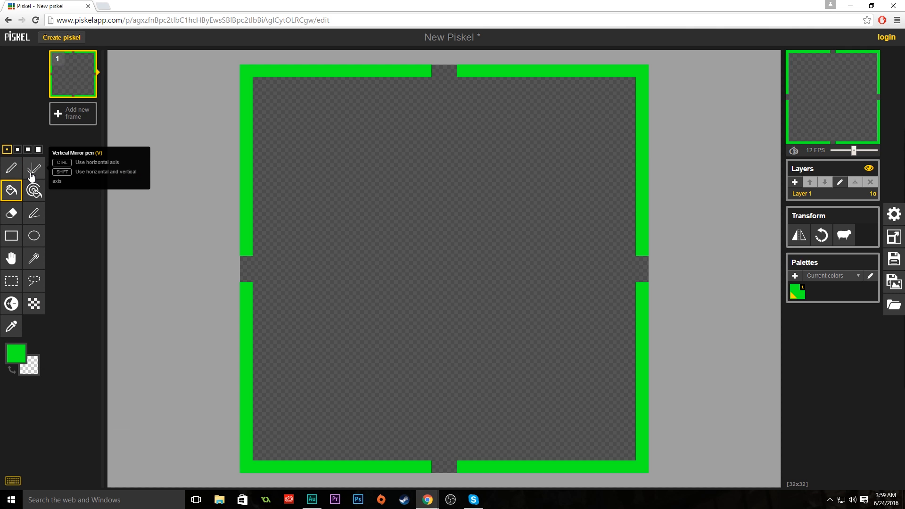
{"action": "left_click", "coordinate": [34, 175]}
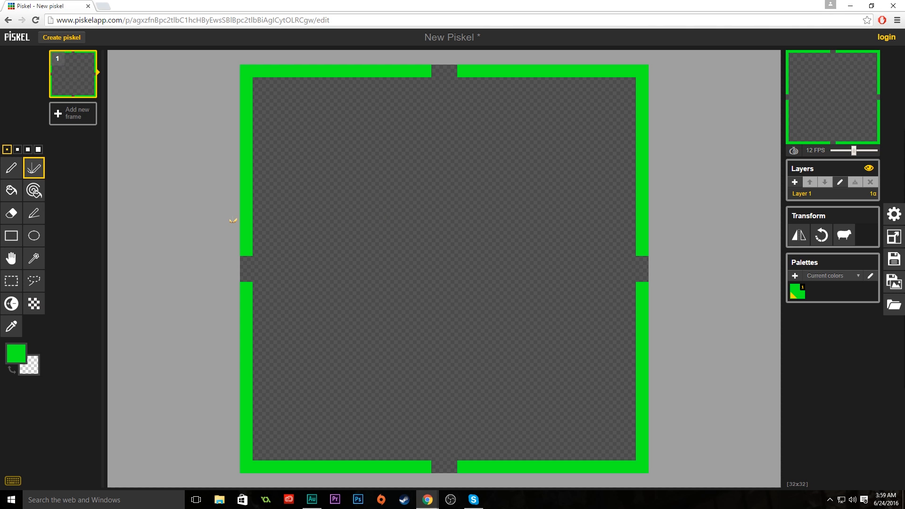
{"action": "left_click", "coordinate": [11, 168]}
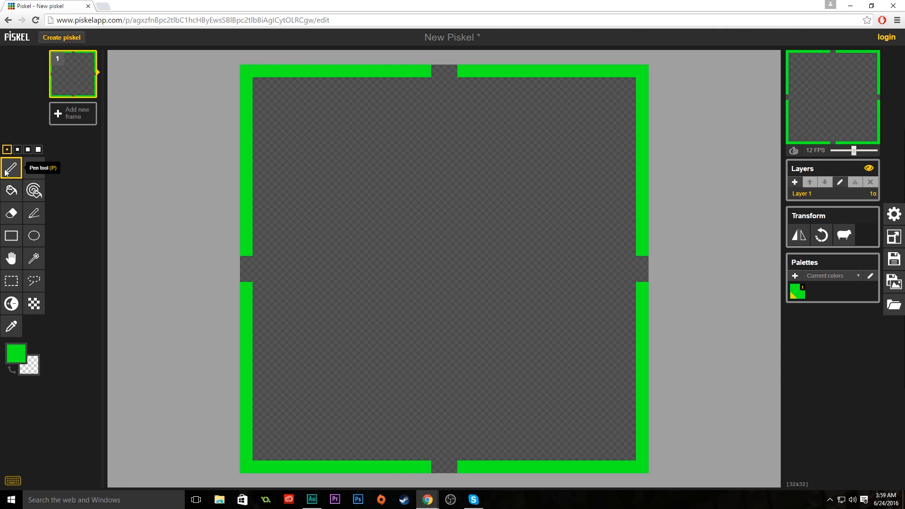
{"action": "left_click", "coordinate": [33, 191]}
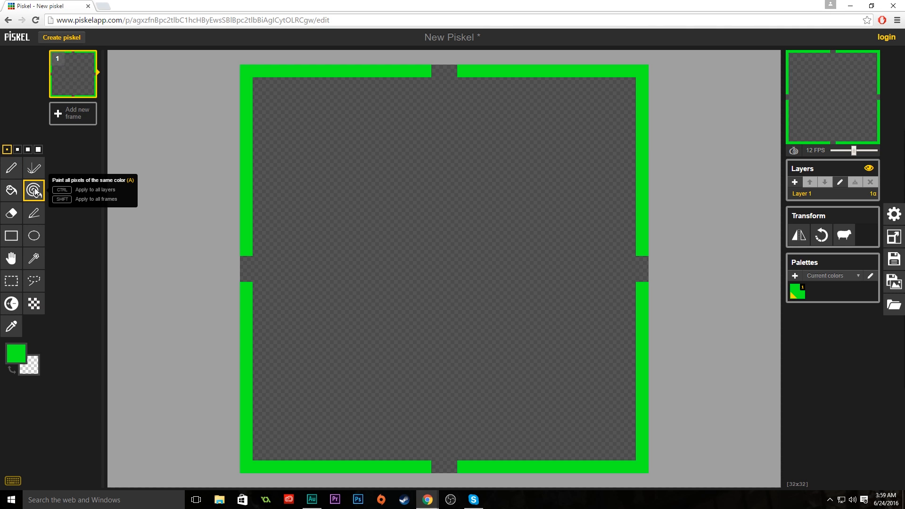
{"action": "left_click", "coordinate": [12, 191]}
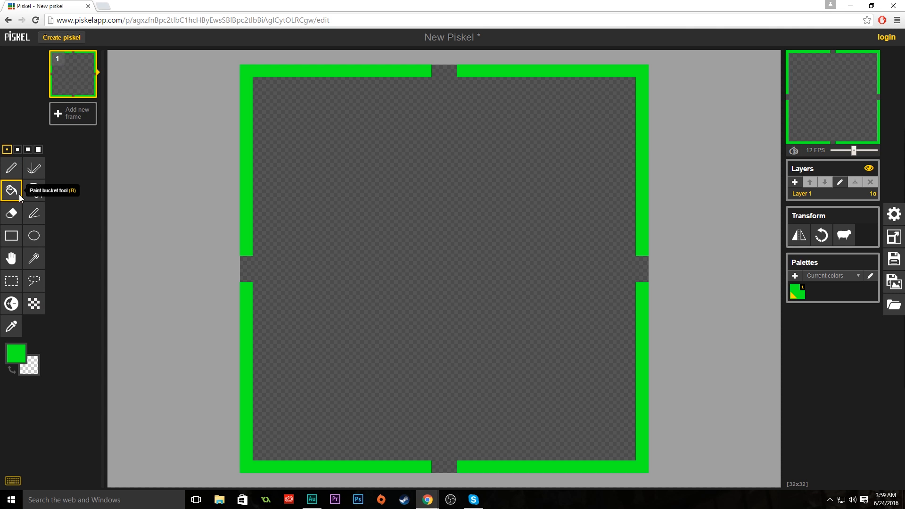
Step: Draw a green diagonal line inside the border with the Stroke tool, and a wide ellipse overlapping its lower end
{"action": "left_click", "coordinate": [14, 214]}
{"action": "left_click", "coordinate": [32, 216]}
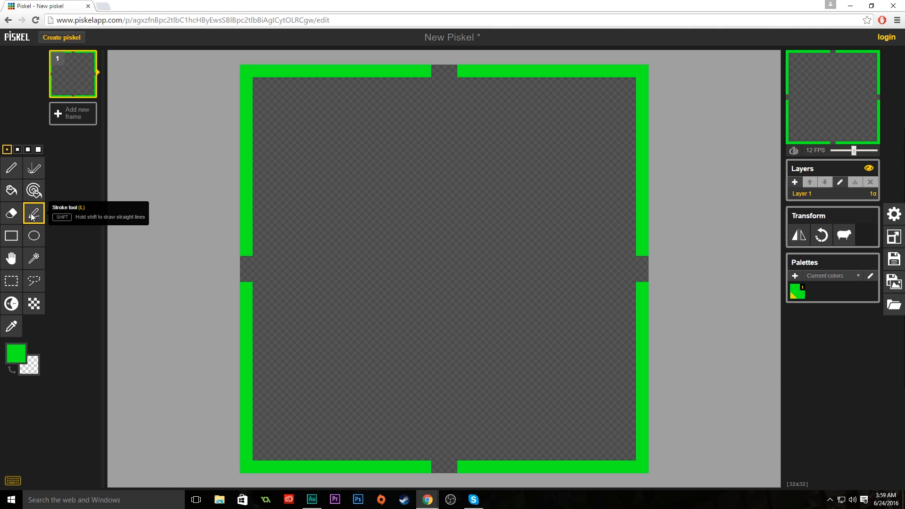
{"action": "mouse_move", "coordinate": [310, 160]}
{"action": "left_mouse_down"}
{"action": "mouse_move", "coordinate": [515, 341]}
{"action": "mouse_move", "coordinate": [550, 415]}
{"action": "mouse_move", "coordinate": [338, 364]}
{"action": "mouse_move", "coordinate": [479, 368]}
{"action": "mouse_move", "coordinate": [538, 243]}
{"action": "mouse_move", "coordinate": [533, 126]}
{"action": "mouse_move", "coordinate": [546, 384]}
{"action": "mouse_move", "coordinate": [554, 336]}
{"action": "mouse_move", "coordinate": [545, 257]}
{"action": "mouse_move", "coordinate": [551, 279]}
{"action": "left_mouse_up"}
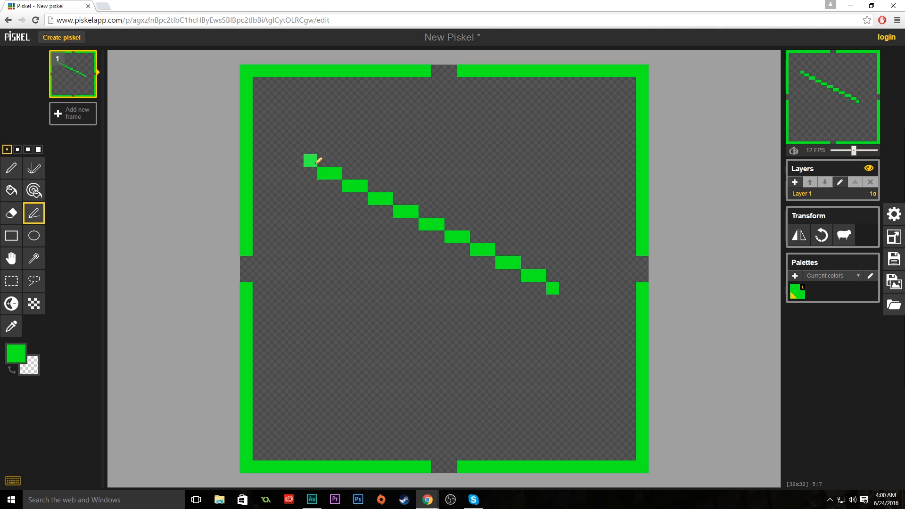
{"action": "left_click", "coordinate": [11, 167]}
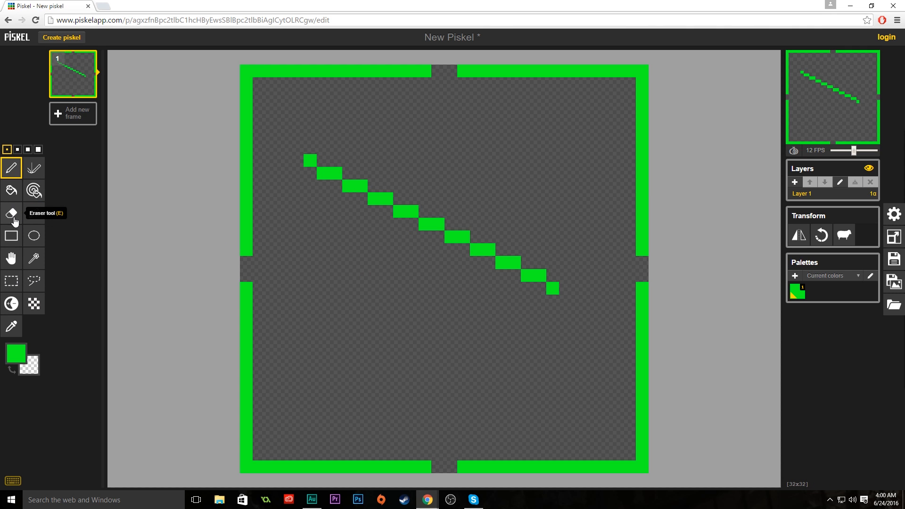
{"action": "left_click", "coordinate": [34, 236]}
{"action": "left_click_drag", "start_coordinate": [316, 263], "coordinate": [592, 377]}
Step: Erase the whole ellipse and the diagonal line with the Eraser tool, keeping only the green border
{"action": "left_click", "coordinate": [12, 213]}
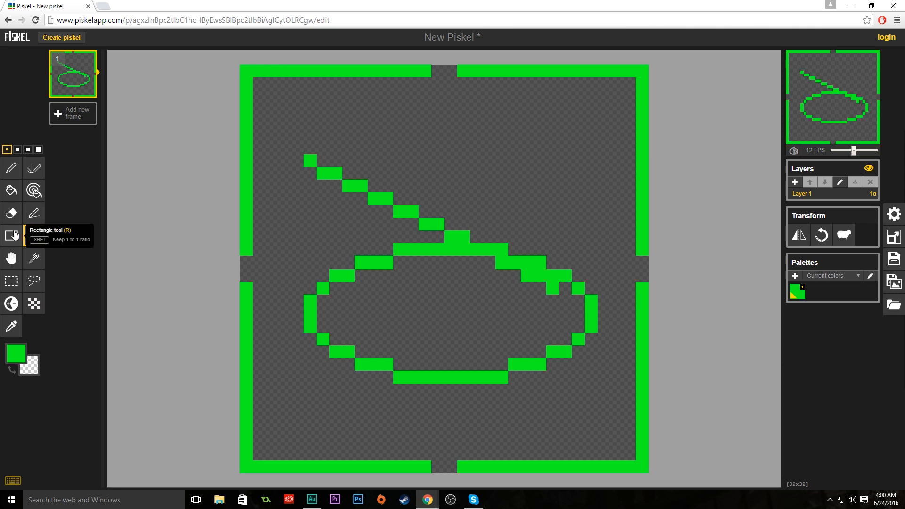
{"action": "mouse_move", "coordinate": [298, 311]}
{"action": "left_mouse_down"}
{"action": "mouse_move", "coordinate": [423, 323]}
{"action": "mouse_move", "coordinate": [294, 324]}
{"action": "mouse_move", "coordinate": [325, 344]}
{"action": "mouse_move", "coordinate": [489, 382]}
{"action": "mouse_move", "coordinate": [592, 329]}
{"action": "left_mouse_up"}
{"action": "left_click_drag", "start_coordinate": [530, 365], "coordinate": [510, 365]}
{"action": "mouse_move", "coordinate": [310, 160]}
{"action": "left_mouse_down"}
{"action": "mouse_move", "coordinate": [336, 183]}
{"action": "mouse_move", "coordinate": [460, 228]}
{"action": "left_mouse_up"}
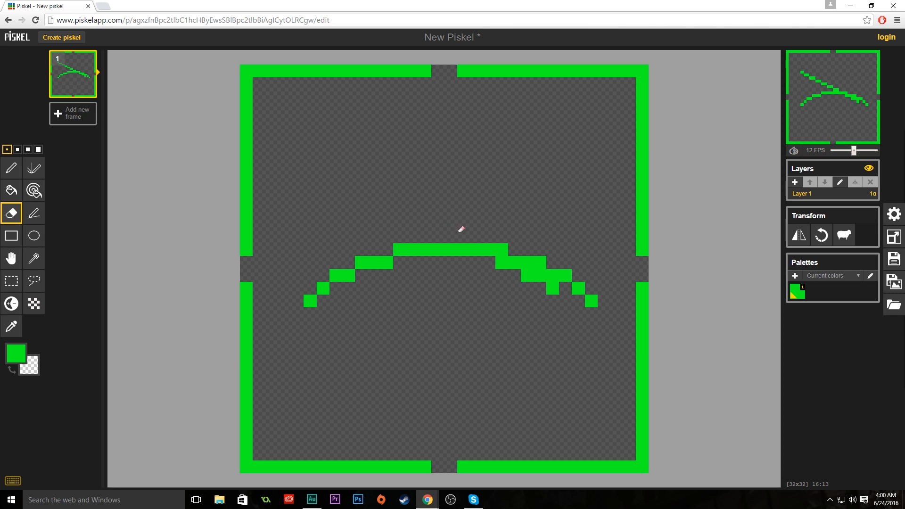
{"action": "left_click_drag", "start_coordinate": [552, 299], "coordinate": [538, 283]}
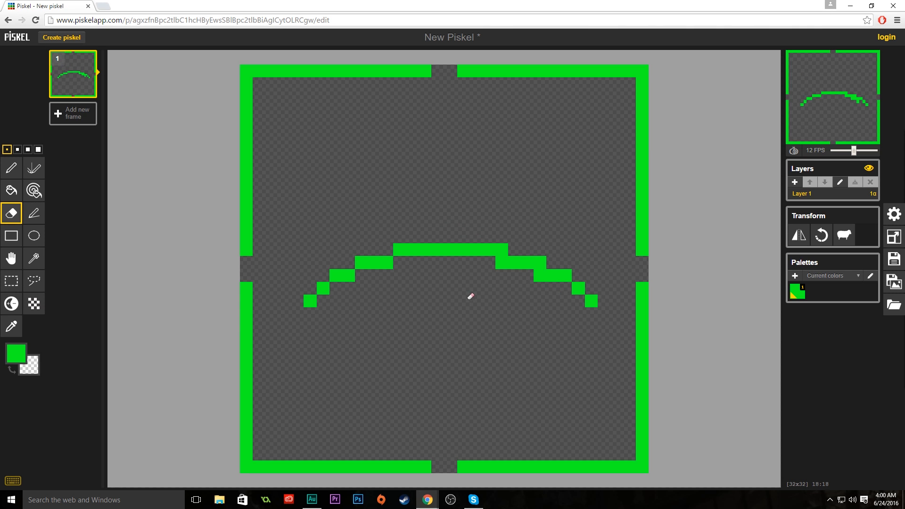
{"action": "left_click", "coordinate": [540, 275]}
{"action": "left_click", "coordinate": [502, 263]}
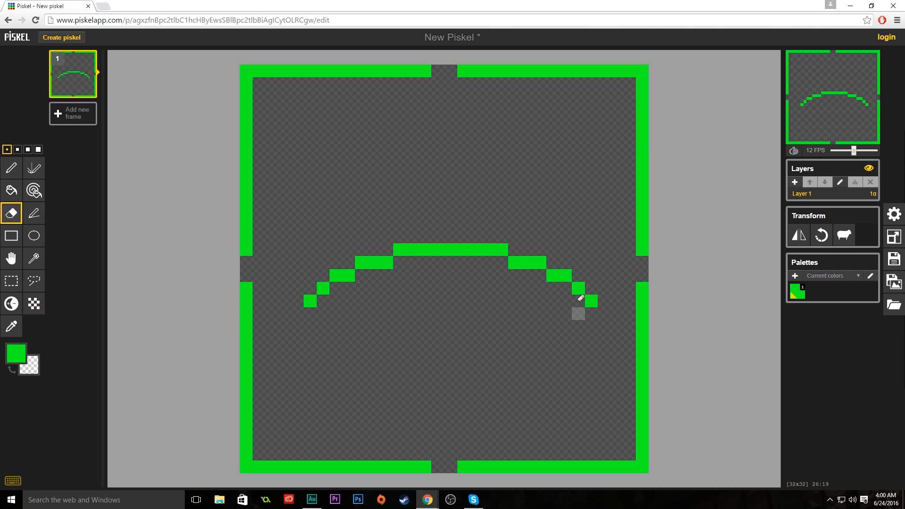
{"action": "mouse_move", "coordinate": [581, 298]}
{"action": "left_mouse_down"}
{"action": "mouse_move", "coordinate": [507, 246]}
{"action": "mouse_move", "coordinate": [493, 255]}
{"action": "mouse_move", "coordinate": [412, 246]}
{"action": "mouse_move", "coordinate": [328, 284]}
{"action": "left_mouse_up"}
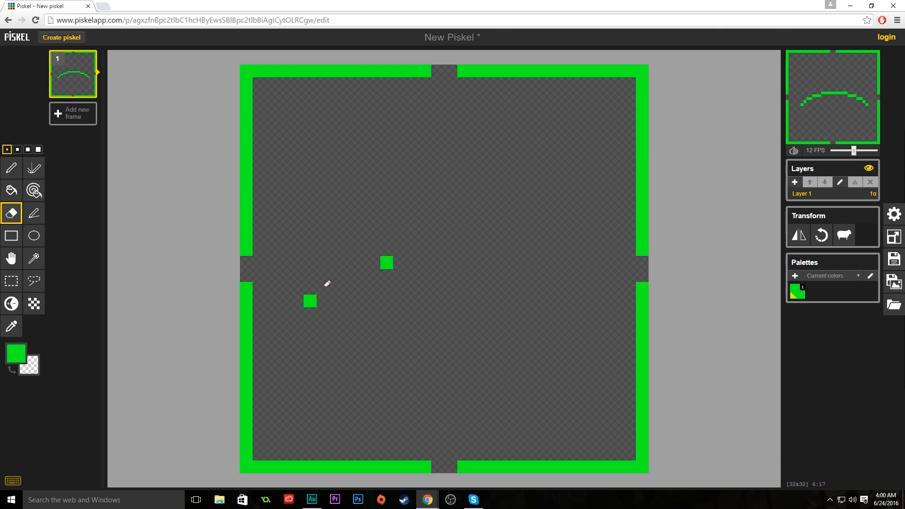
{"action": "left_click", "coordinate": [310, 300]}
{"action": "left_click", "coordinate": [387, 263]}
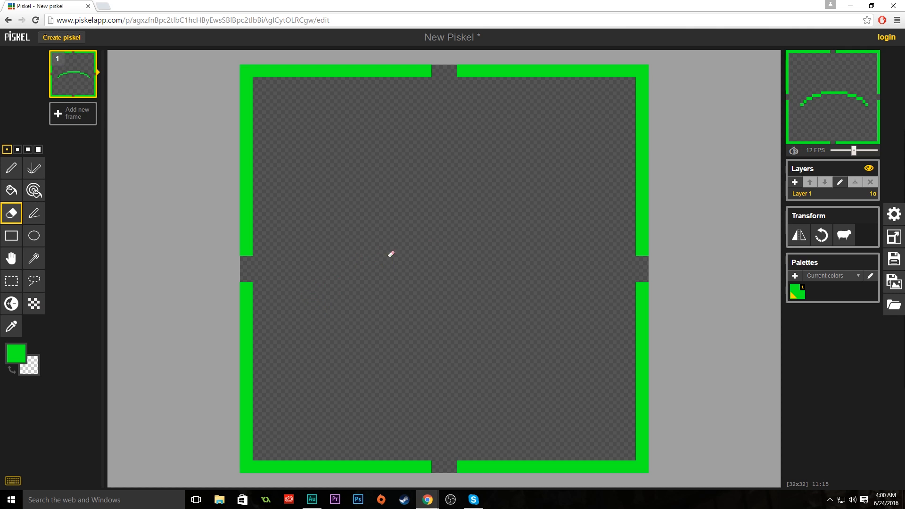
Step: Look over the Shape, Rectangle and Lasso selection tools and the Dithering tool, and select the Pen tool
{"action": "left_click", "coordinate": [32, 265]}
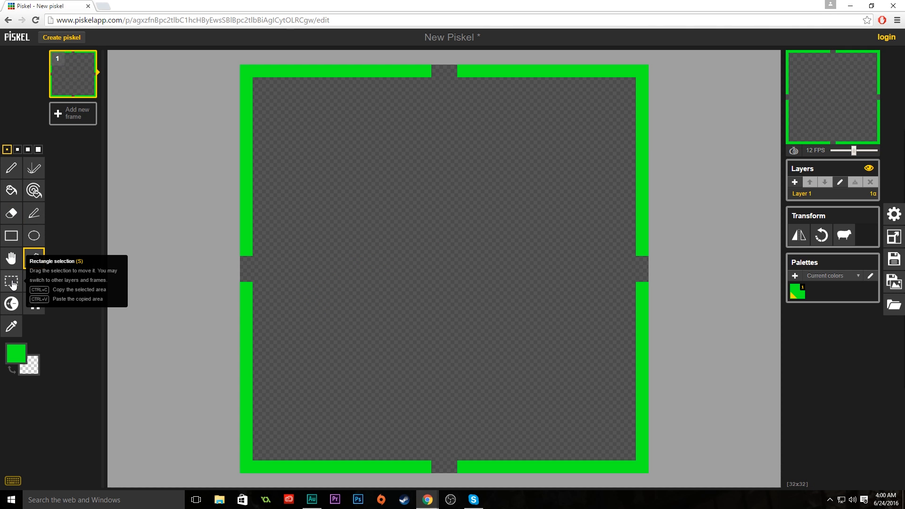
{"action": "left_click", "coordinate": [12, 283]}
{"action": "left_click", "coordinate": [34, 286]}
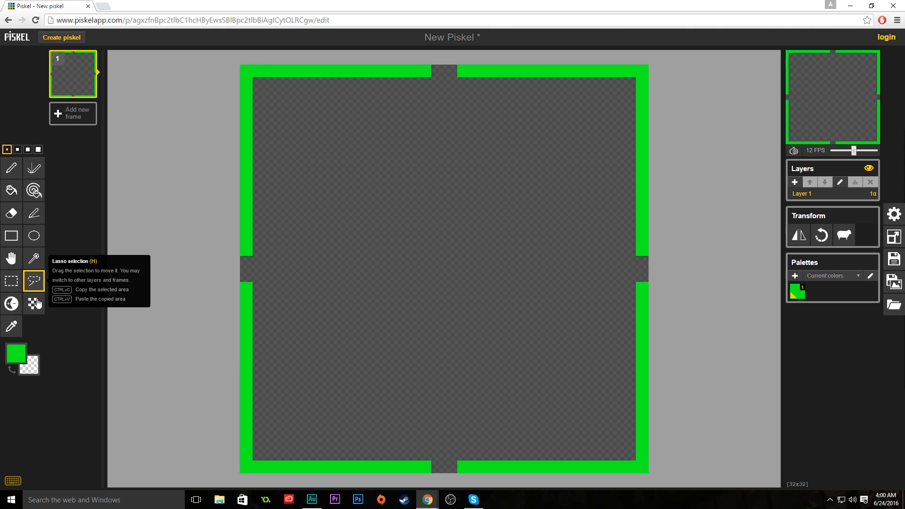
{"action": "left_click", "coordinate": [34, 304]}
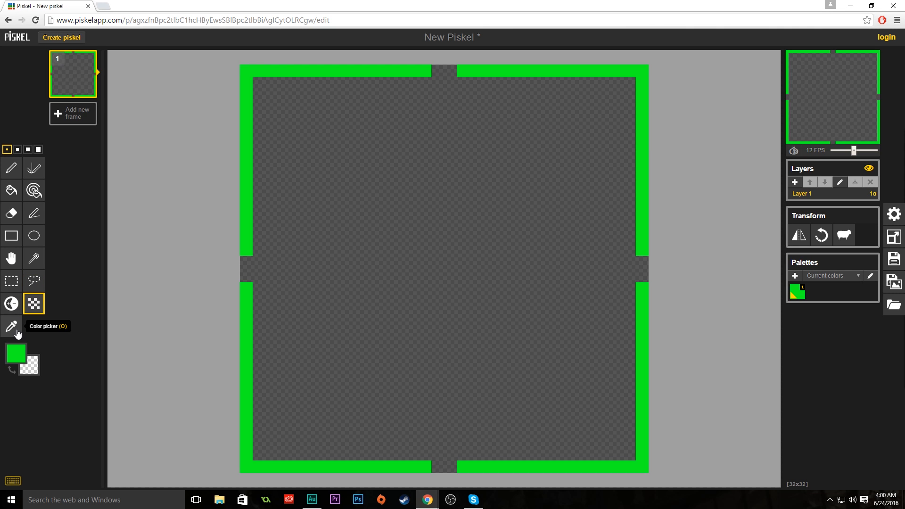
{"action": "left_click", "coordinate": [8, 170]}
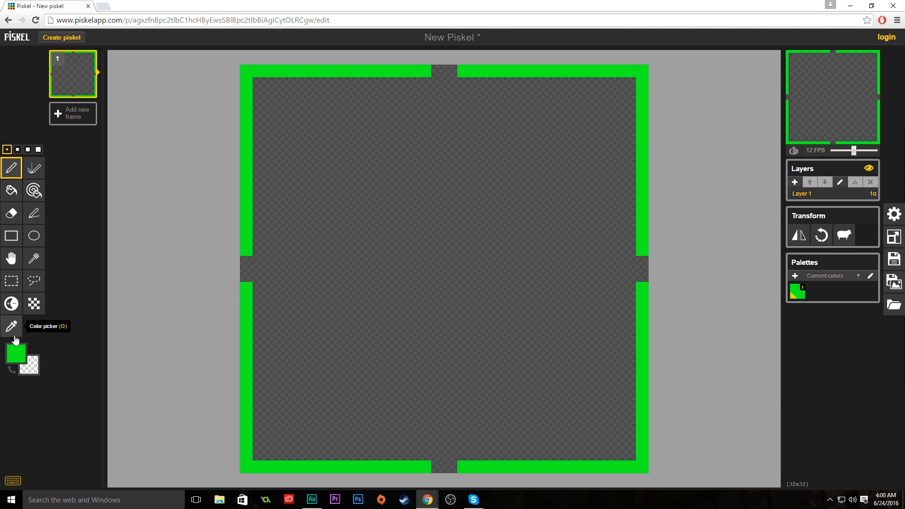
Step: Draw a green diagonal line across the canvas interior with the Stroke tool and erase it again
{"action": "left_click", "coordinate": [42, 216]}
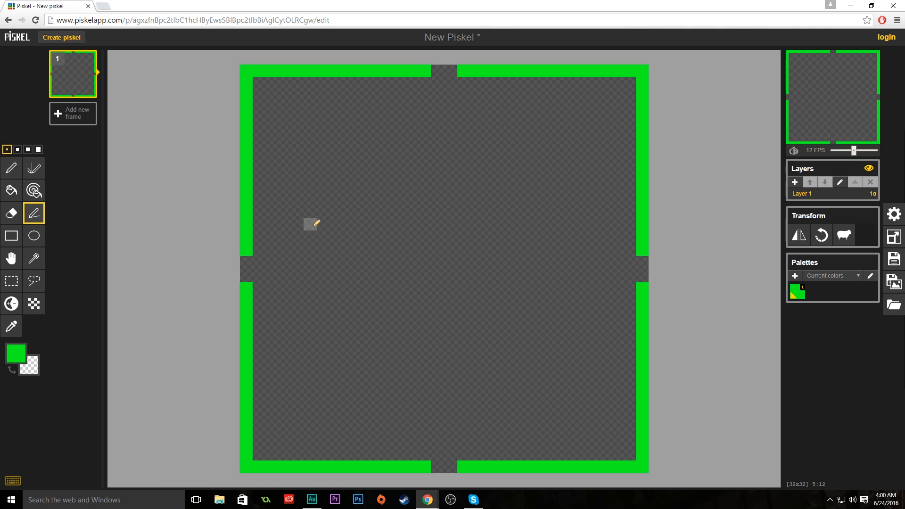
{"action": "mouse_move", "coordinate": [323, 160]}
{"action": "left_mouse_down"}
{"action": "mouse_move", "coordinate": [524, 352]}
{"action": "mouse_move", "coordinate": [481, 321]}
{"action": "mouse_move", "coordinate": [336, 170]}
{"action": "mouse_move", "coordinate": [564, 366]}
{"action": "left_mouse_up"}
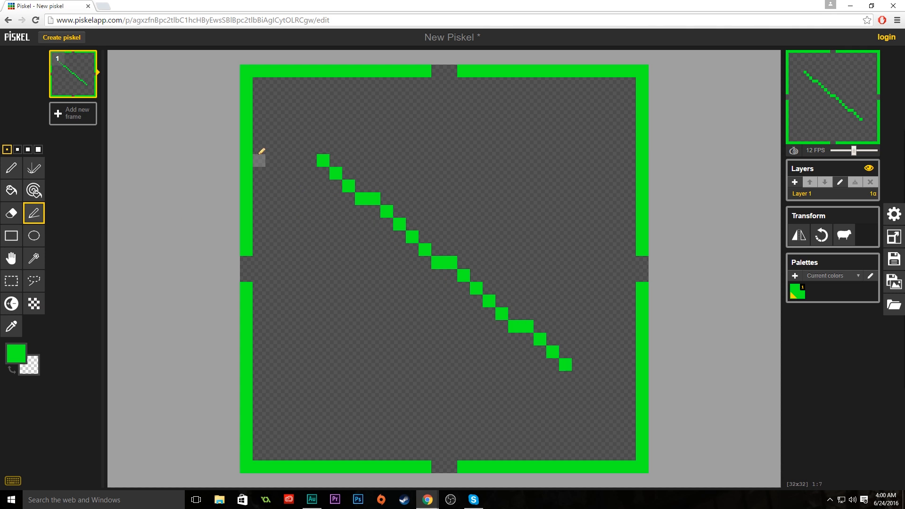
{"action": "left_click", "coordinate": [8, 217]}
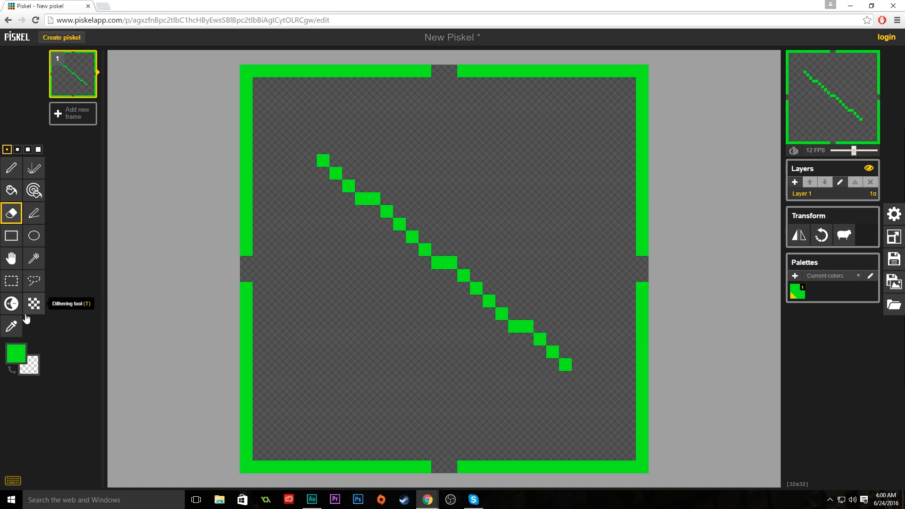
{"action": "mouse_move", "coordinate": [566, 364]}
{"action": "left_mouse_down"}
{"action": "mouse_move", "coordinate": [552, 350]}
{"action": "mouse_move", "coordinate": [560, 369]}
{"action": "mouse_move", "coordinate": [575, 357]}
{"action": "mouse_move", "coordinate": [465, 291]}
{"action": "mouse_move", "coordinate": [471, 282]}
{"action": "mouse_move", "coordinate": [445, 256]}
{"action": "mouse_move", "coordinate": [386, 224]}
{"action": "mouse_move", "coordinate": [405, 224]}
{"action": "left_mouse_up"}
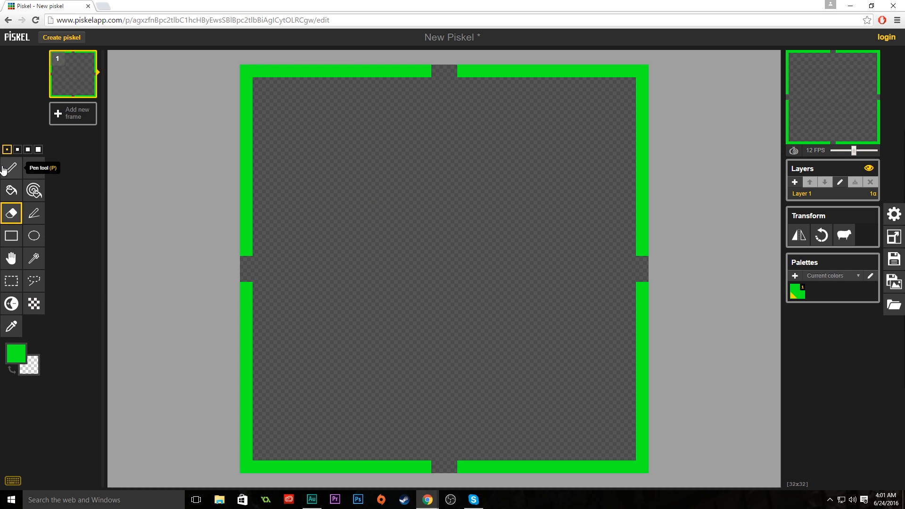
Step: With the Pen tool selected, try black as the primary color and replace it with dark blue rgb(35, 26, 112)
{"action": "left_click", "coordinate": [11, 168]}
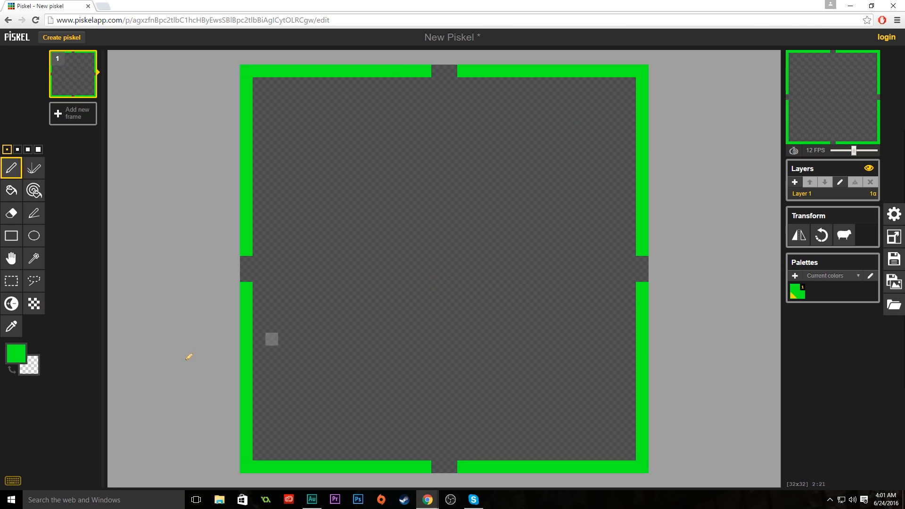
{"action": "left_click", "coordinate": [16, 354]}
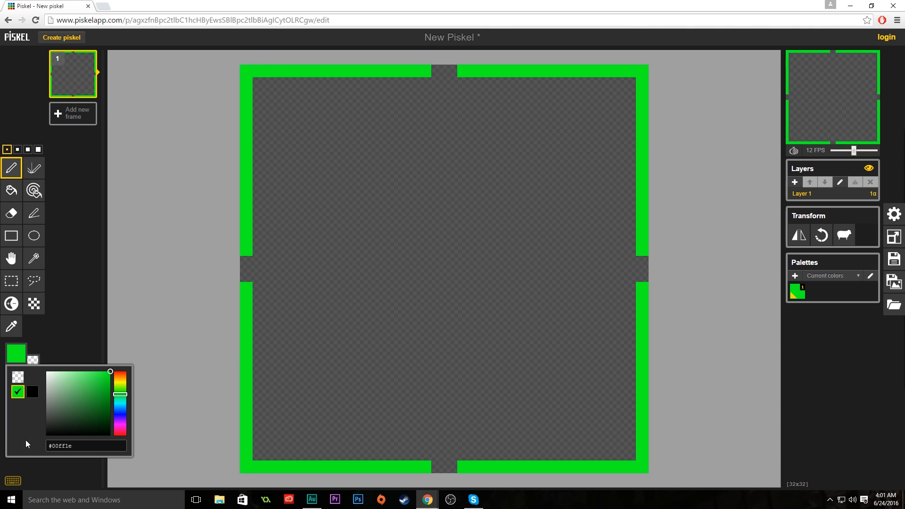
{"action": "left_click", "coordinate": [32, 392]}
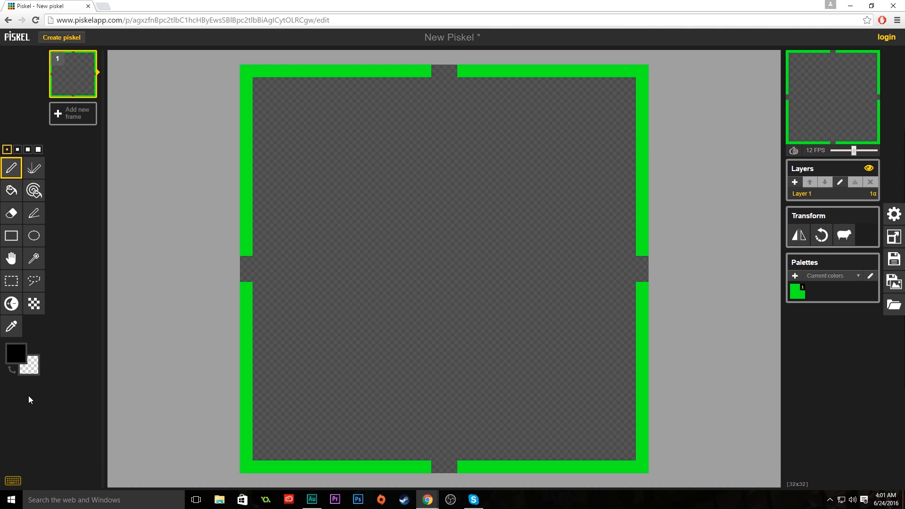
{"action": "left_click", "coordinate": [22, 364]}
{"action": "left_click", "coordinate": [121, 416]}
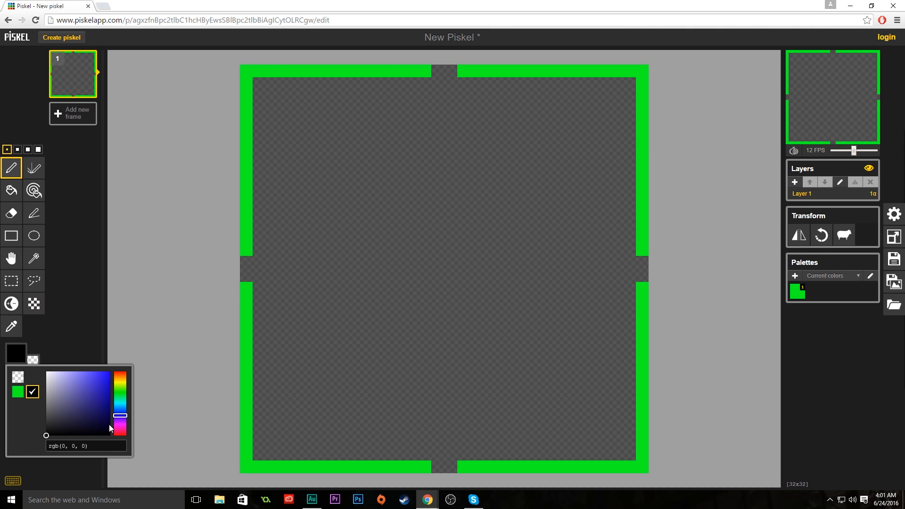
{"action": "left_click", "coordinate": [55, 356]}
{"action": "left_click", "coordinate": [15, 354]}
{"action": "left_click", "coordinate": [96, 408]}
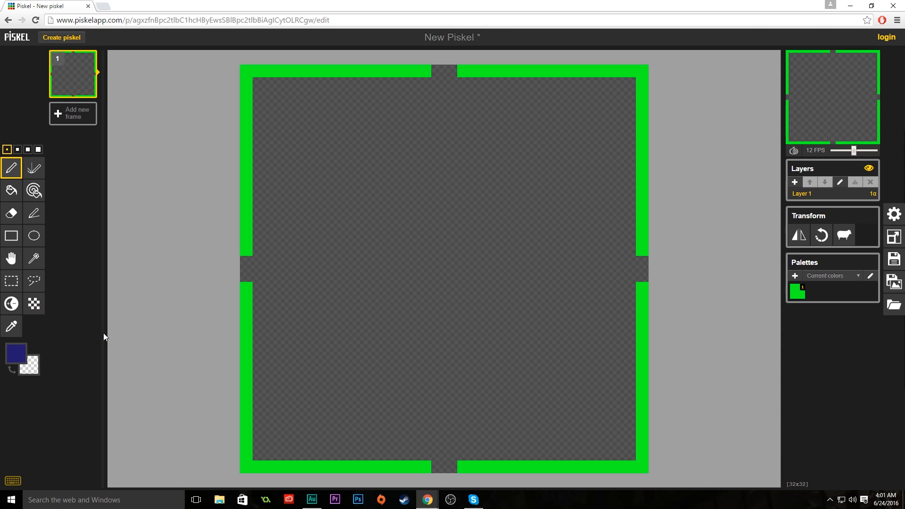
Step: Look at the primary color picker and the Create Palette dialog, closing both without changing anything
{"action": "left_click", "coordinate": [15, 353]}
{"action": "left_click", "coordinate": [77, 341]}
{"action": "left_click", "coordinate": [796, 276]}
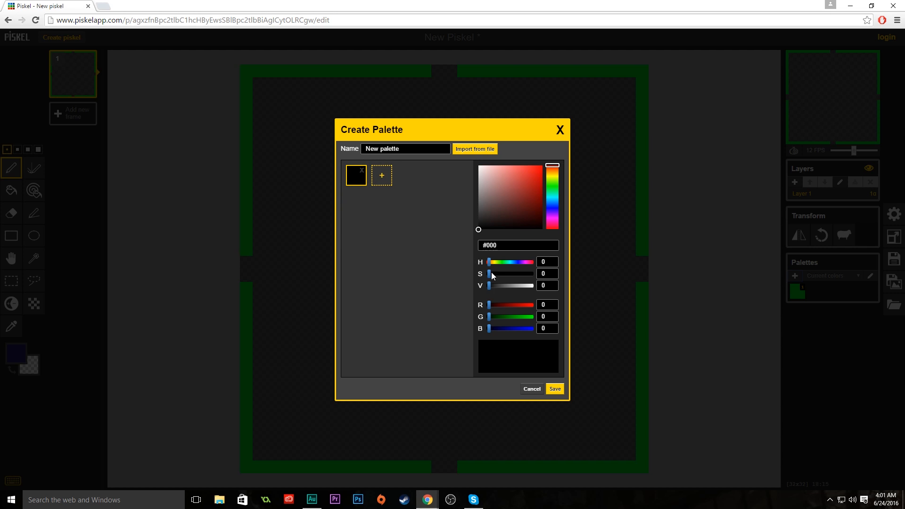
{"action": "left_click", "coordinate": [572, 149]}
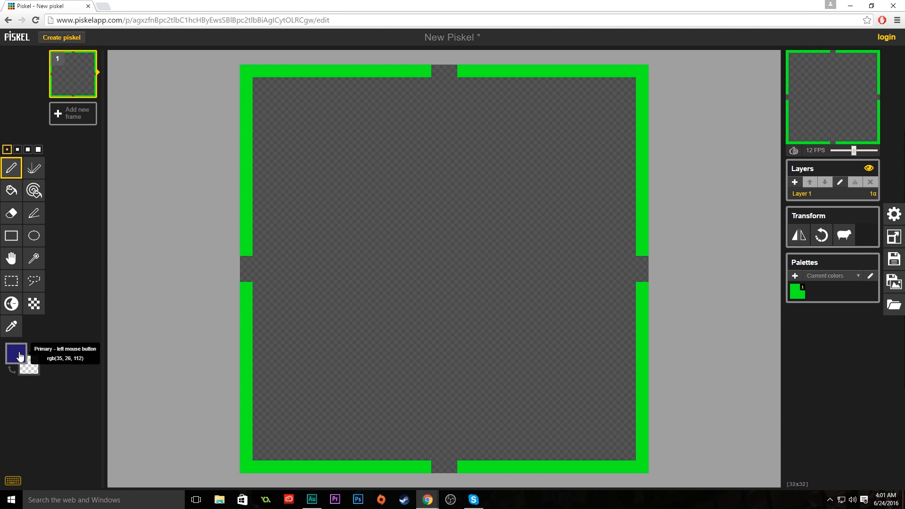
Step: Set the primary color to a darker green, rgb(23, 187, 64), and inspect it in the color picker
{"action": "left_click", "coordinate": [16, 354]}
{"action": "left_click", "coordinate": [123, 327]}
{"action": "left_click", "coordinate": [23, 358]}
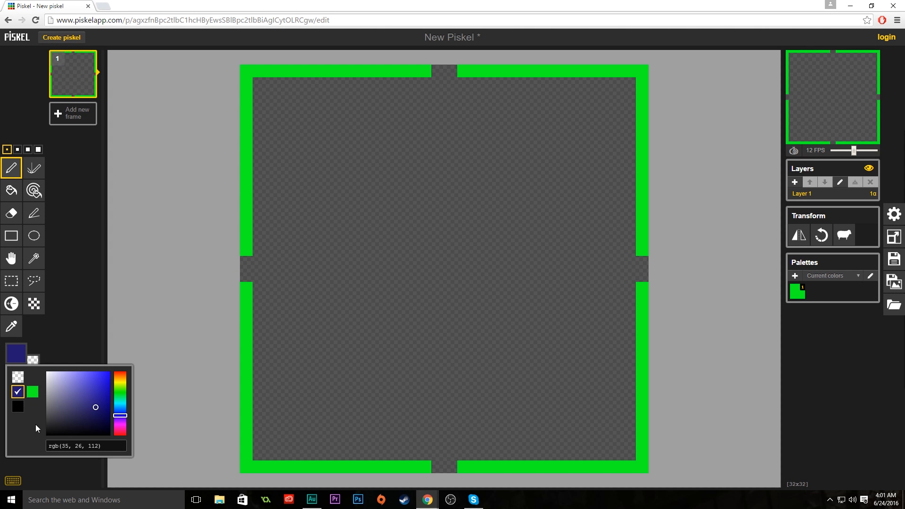
{"action": "left_click", "coordinate": [121, 396]}
{"action": "left_click_drag", "start_coordinate": [102, 389], "coordinate": [89, 407]}
{"action": "left_click", "coordinate": [83, 330]}
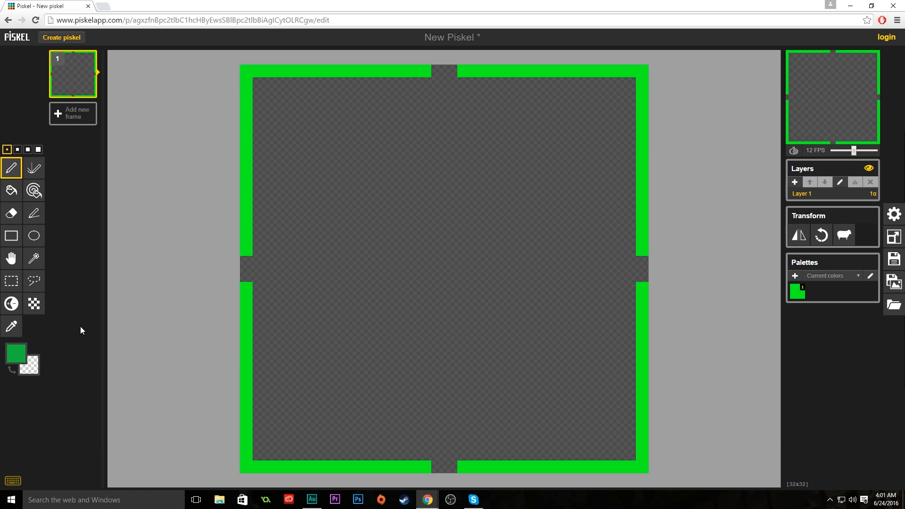
{"action": "left_click", "coordinate": [23, 378]}
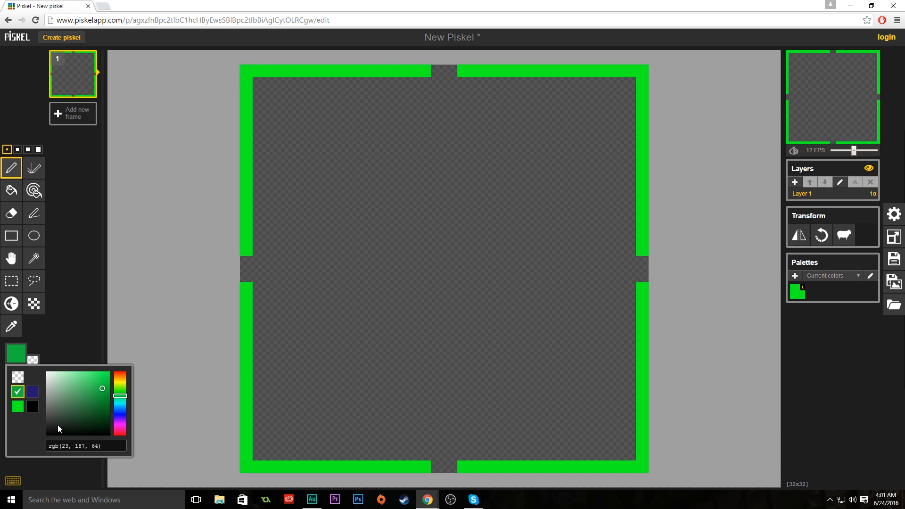
Step: Brighten several pixels on the upper half of the canvas's left green bar with the Lighten tool
{"action": "left_click", "coordinate": [12, 326]}
{"action": "left_click", "coordinate": [12, 168]}
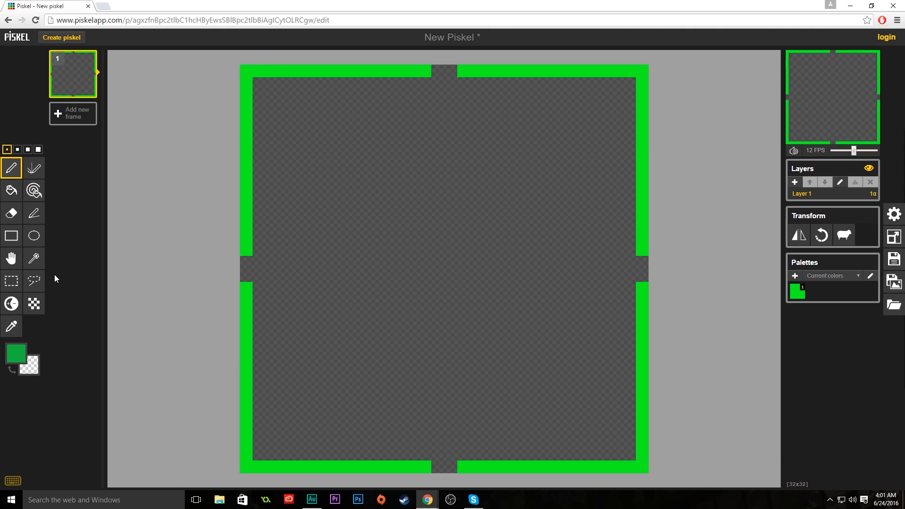
{"action": "left_click", "coordinate": [8, 307]}
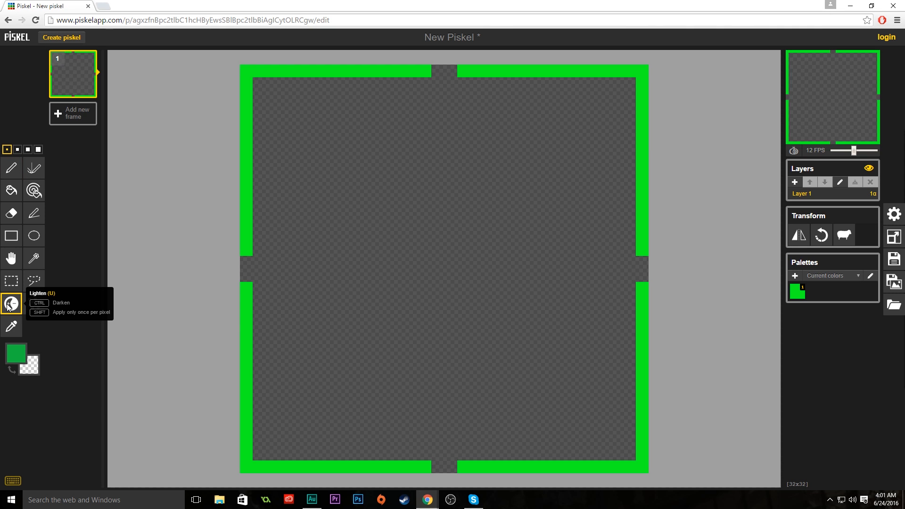
{"action": "mouse_move", "coordinate": [240, 255]}
{"action": "left_mouse_down"}
{"action": "mouse_move", "coordinate": [246, 194]}
{"action": "mouse_move", "coordinate": [269, 187]}
{"action": "mouse_move", "coordinate": [249, 169]}
{"action": "mouse_move", "coordinate": [275, 170]}
{"action": "mouse_move", "coordinate": [245, 137]}
{"action": "mouse_move", "coordinate": [247, 115]}
{"action": "left_mouse_up"}
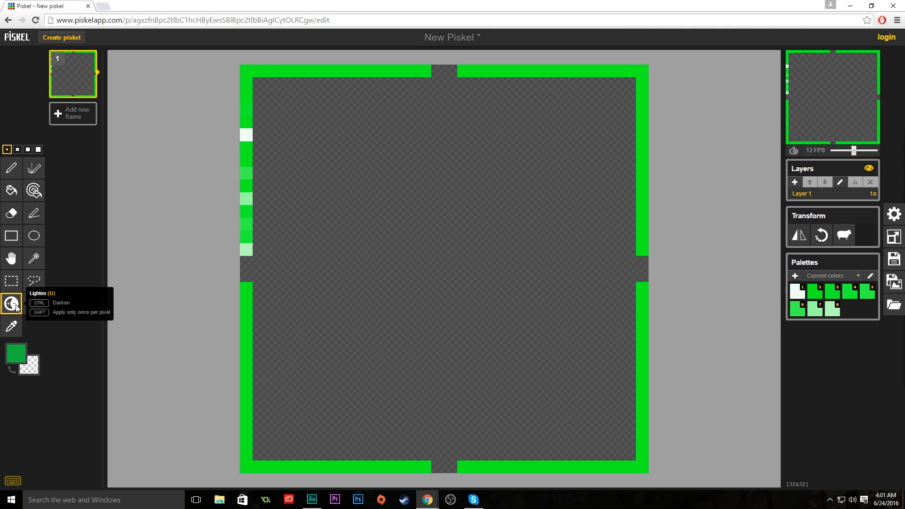
Step: Paint over the lightened left bar with the Pen in darker green, and undo the strokes
{"action": "left_click", "coordinate": [11, 168]}
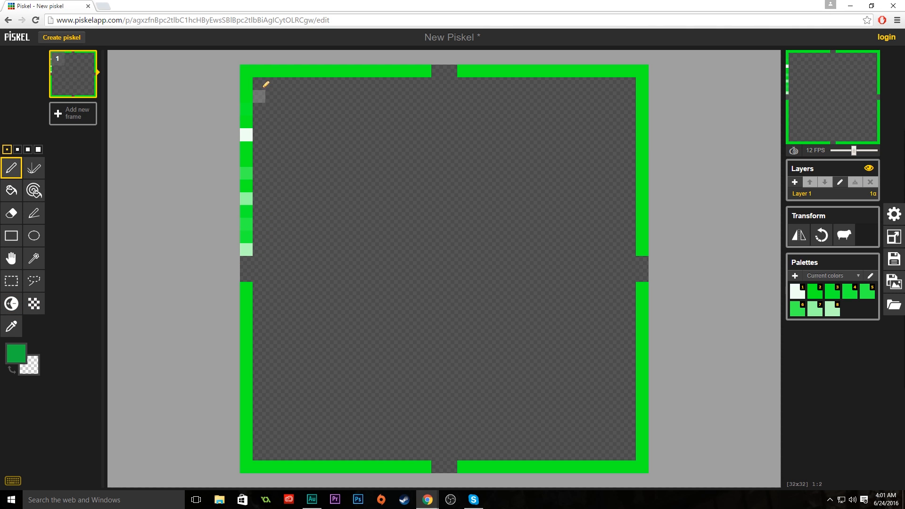
{"action": "mouse_move", "coordinate": [246, 71]}
{"action": "left_mouse_down"}
{"action": "mouse_move", "coordinate": [257, 218]}
{"action": "mouse_move", "coordinate": [246, 211]}
{"action": "left_mouse_up"}
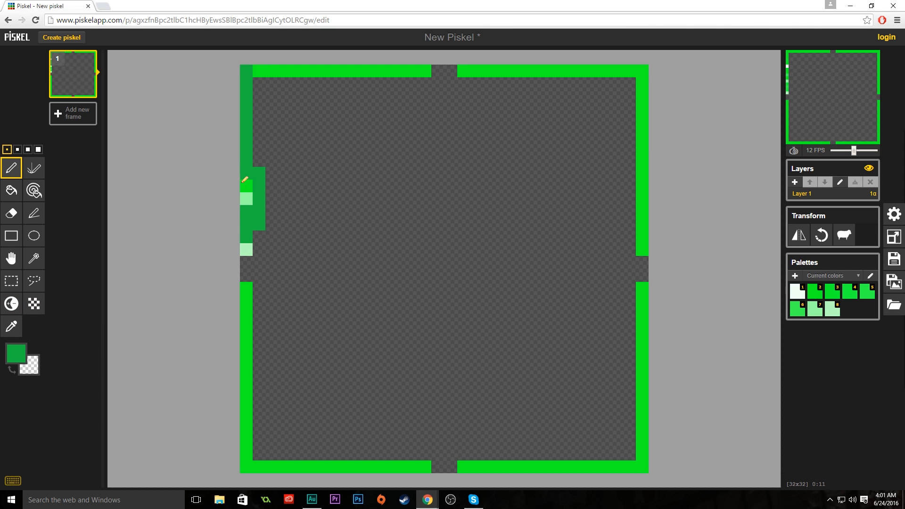
{"action": "mouse_move", "coordinate": [246, 180]}
{"action": "left_mouse_down"}
{"action": "mouse_move", "coordinate": [249, 242]}
{"action": "mouse_move", "coordinate": [256, 152]}
{"action": "mouse_move", "coordinate": [259, 238]}
{"action": "left_mouse_up"}
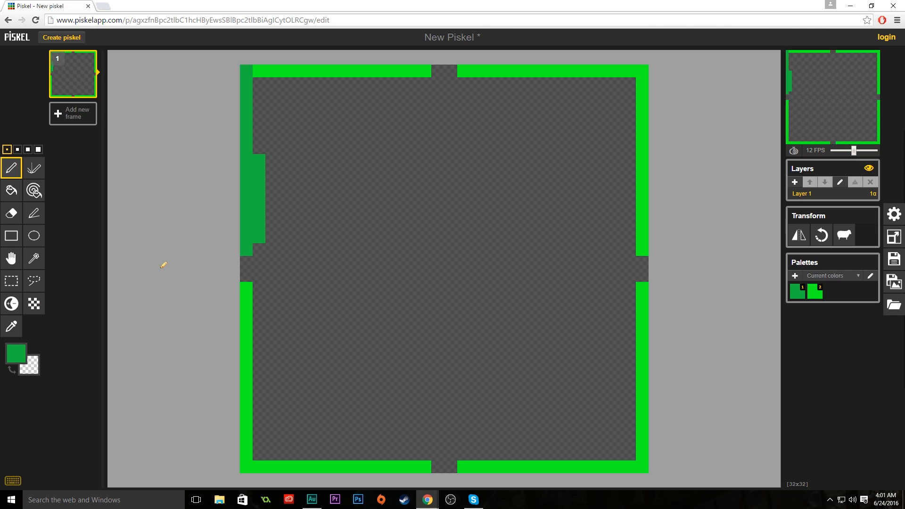
{"action": "key", "text": "ctrl+z"}
{"action": "key", "text": "ctrl+z"}
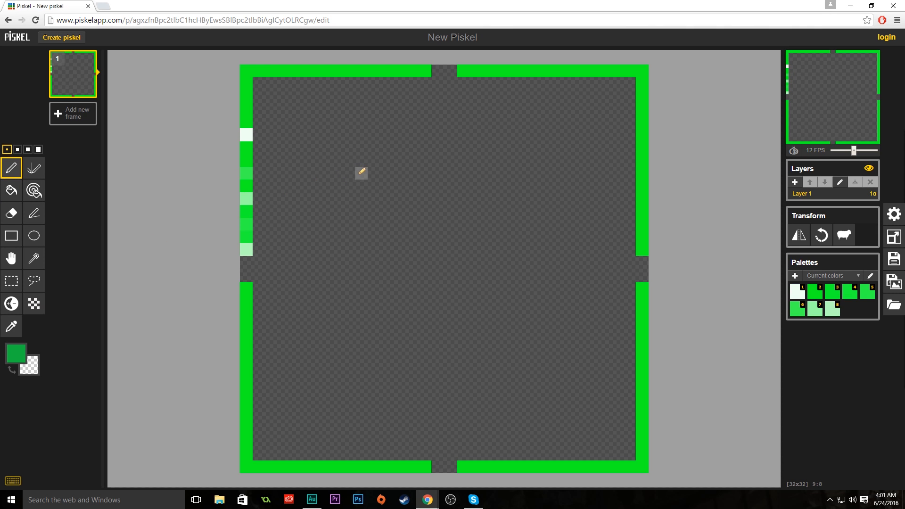
Step: Set the primary color to black
{"action": "left_click", "coordinate": [17, 358]}
{"action": "left_click", "coordinate": [33, 406]}
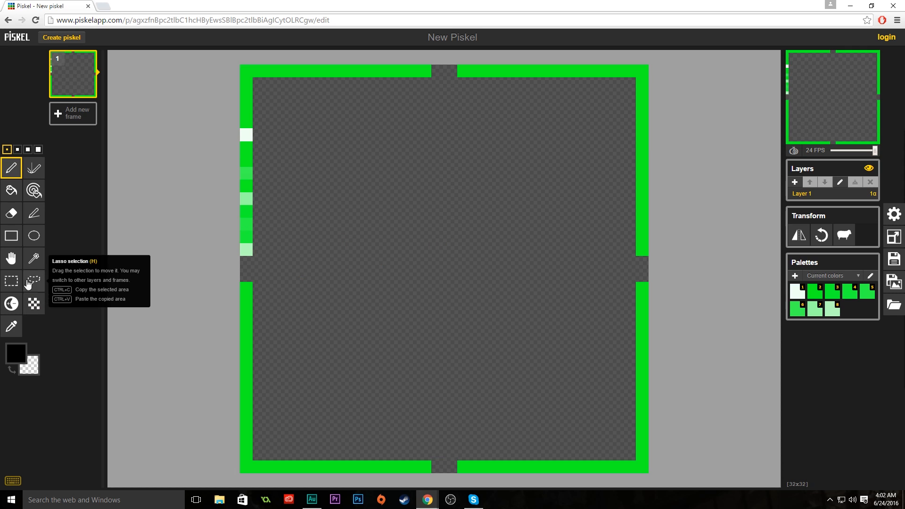
Step: Draw a black ellipse outline, about 10 by 12 pixels, centered in the upper half of the canvas, undoing the first off-center one
{"action": "left_click", "coordinate": [34, 241]}
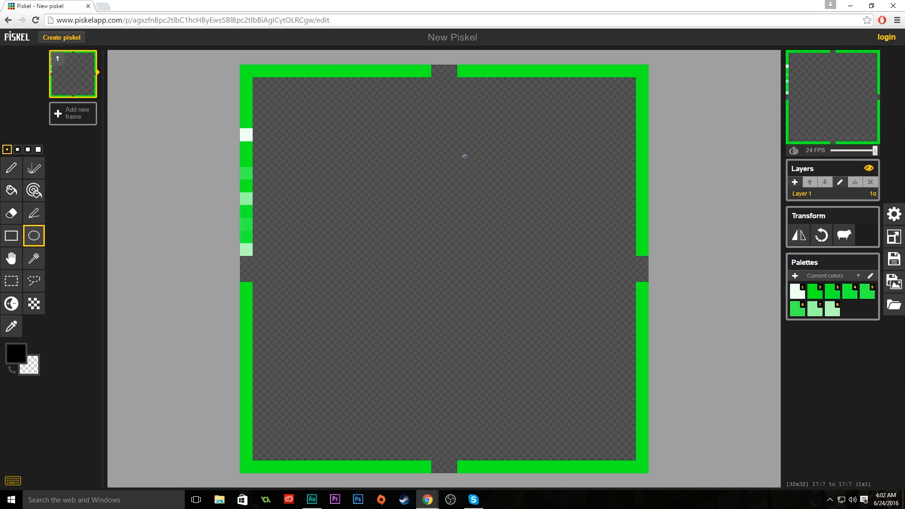
{"action": "left_click_drag", "start_coordinate": [465, 156], "coordinate": [364, 297]}
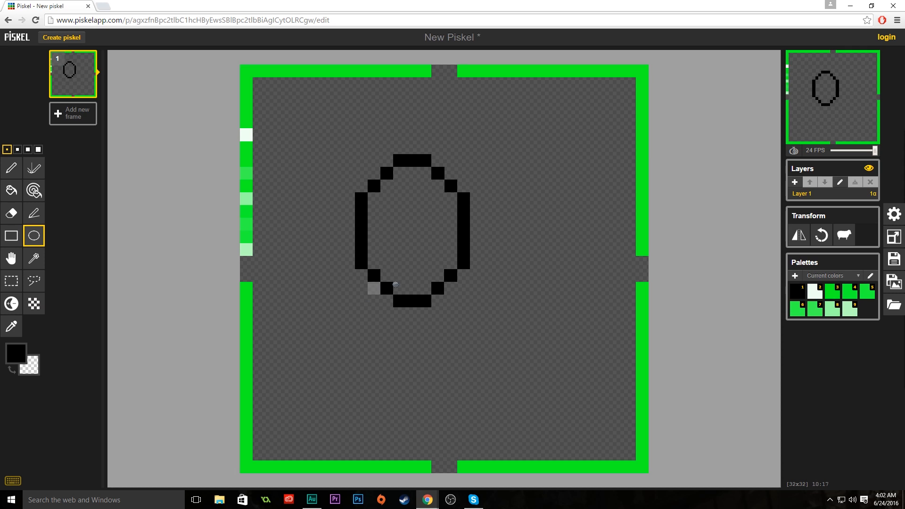
{"action": "key", "text": "ctrl+z"}
{"action": "mouse_move", "coordinate": [501, 159]}
{"action": "left_mouse_down"}
{"action": "mouse_move", "coordinate": [380, 237]}
{"action": "mouse_move", "coordinate": [389, 298]}
{"action": "left_mouse_up"}
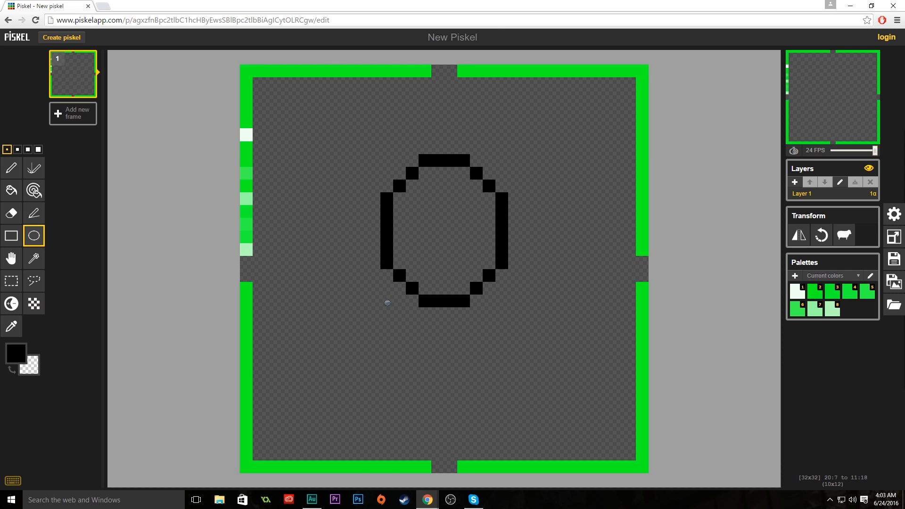
{"action": "left_click_drag", "start_coordinate": [387, 301], "coordinate": [388, 300]}
Step: Add two columns of three evenly spaced black pixels inside the ellipse with the Pen
{"action": "left_click", "coordinate": [12, 168]}
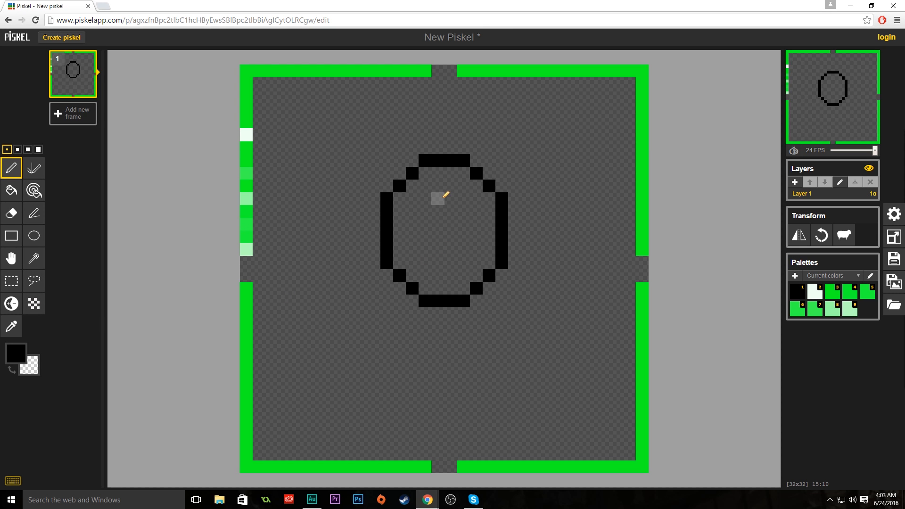
{"action": "left_click", "coordinate": [425, 212]}
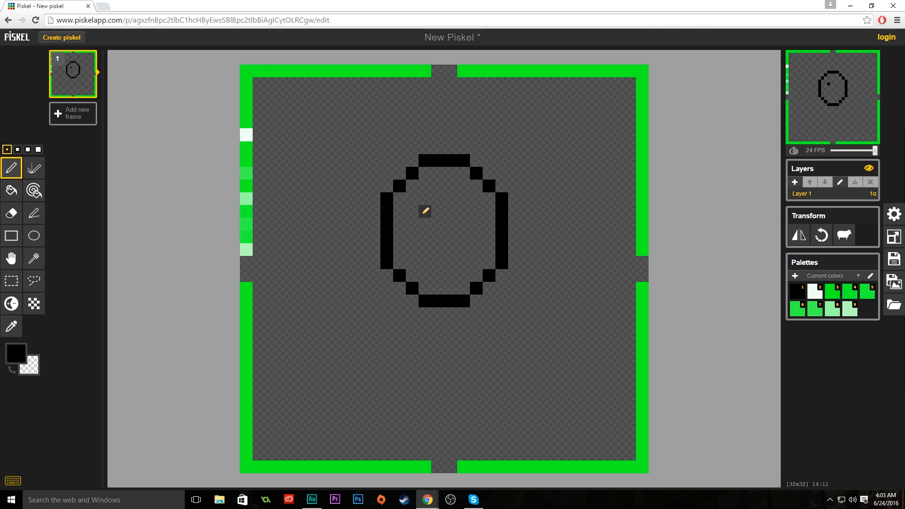
{"action": "left_click", "coordinate": [425, 237]}
{"action": "left_click", "coordinate": [425, 262]}
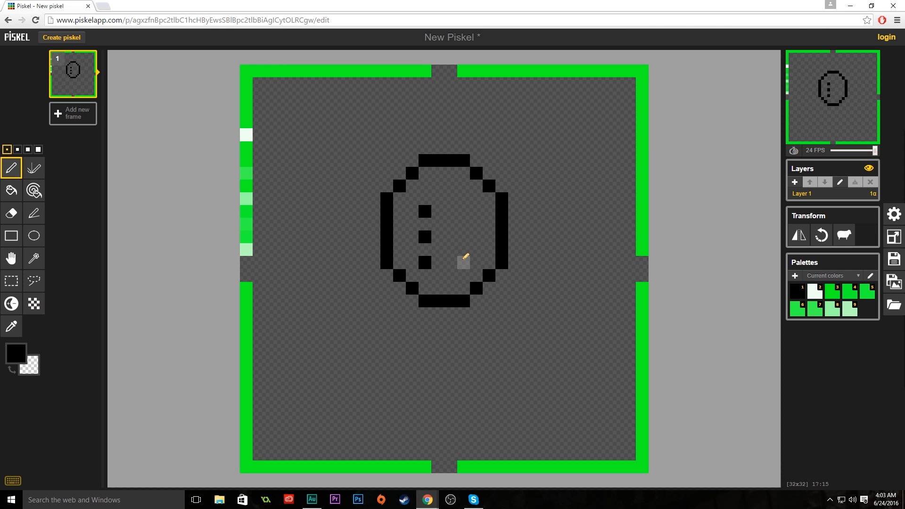
{"action": "left_click", "coordinate": [464, 212]}
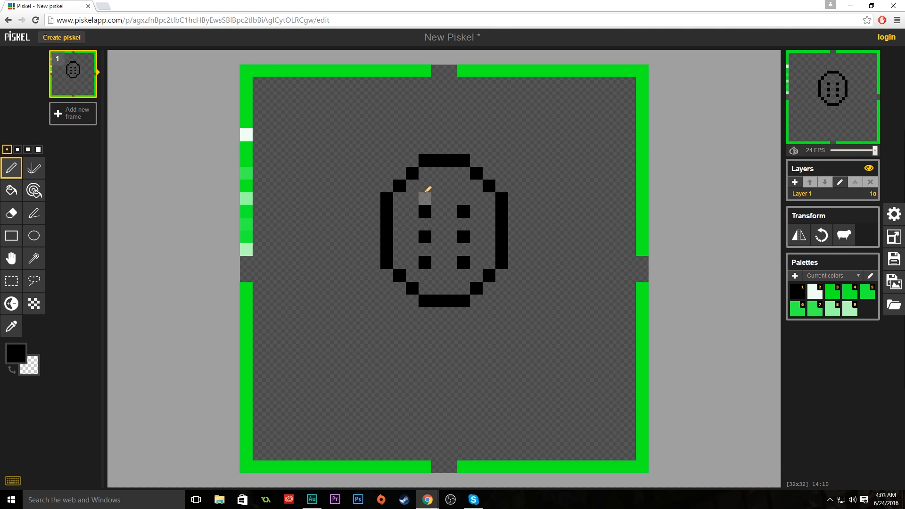
Step: Shift the six black pixels inside the ellipse up by one pixel, erasing the old ones and redrawing them
{"action": "right_click", "coordinate": [427, 209]}
{"action": "right_click", "coordinate": [464, 210]}
{"action": "left_click", "coordinate": [465, 199]}
{"action": "right_click", "coordinate": [466, 237]}
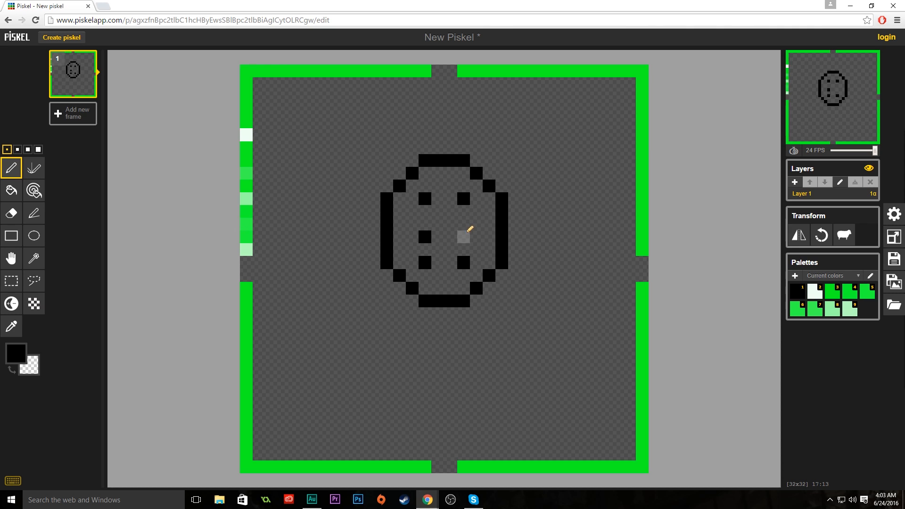
{"action": "left_click", "coordinate": [467, 225]}
{"action": "right_click", "coordinate": [466, 262]}
{"action": "left_click", "coordinate": [466, 250]}
{"action": "right_click", "coordinate": [426, 262]}
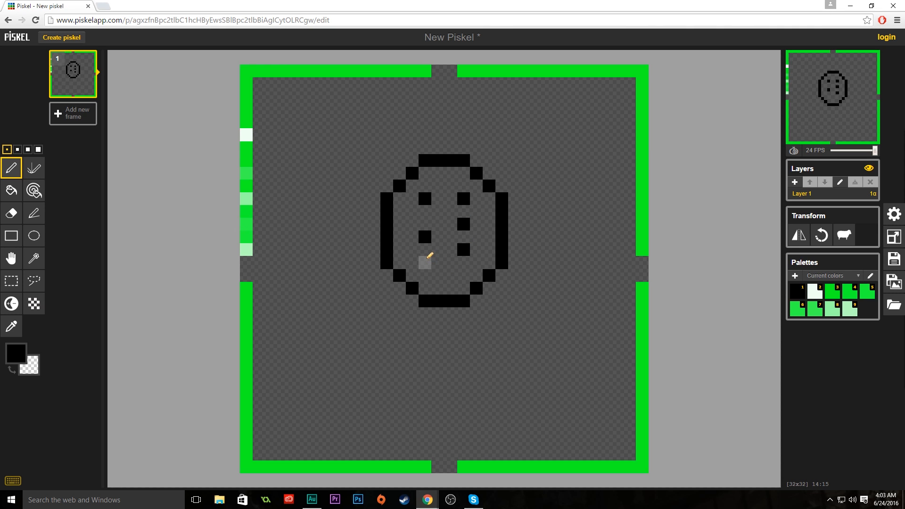
{"action": "left_click", "coordinate": [425, 250]}
{"action": "right_click", "coordinate": [425, 237]}
{"action": "left_click", "coordinate": [425, 225]}
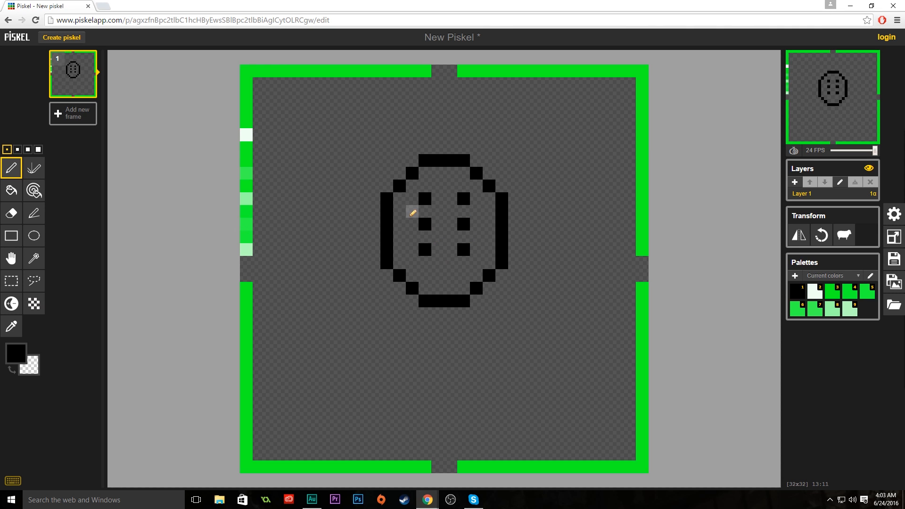
Step: Move the six black pixels inside the ellipse back down by one pixel, erasing and redrawing them
{"action": "right_click", "coordinate": [425, 250]}
{"action": "right_click", "coordinate": [464, 250]}
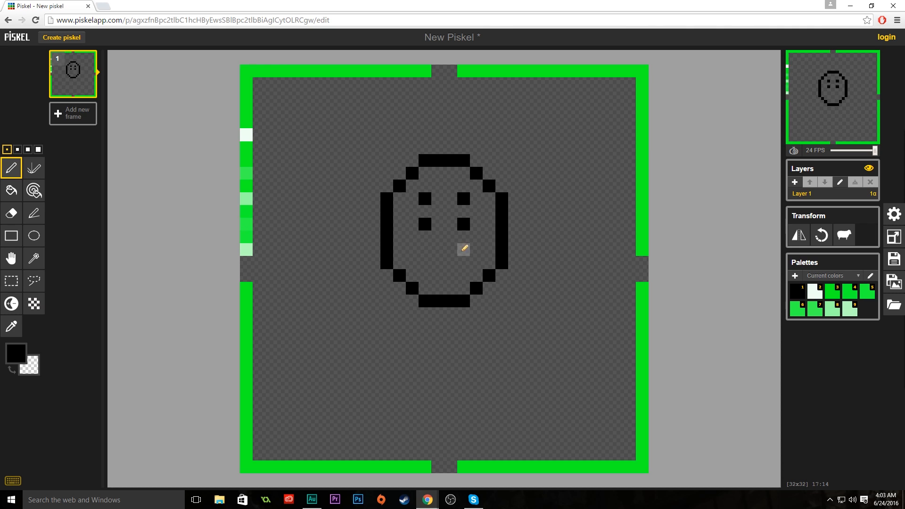
{"action": "left_click", "coordinate": [464, 263]}
{"action": "left_click", "coordinate": [425, 262]}
{"action": "right_click", "coordinate": [425, 225]}
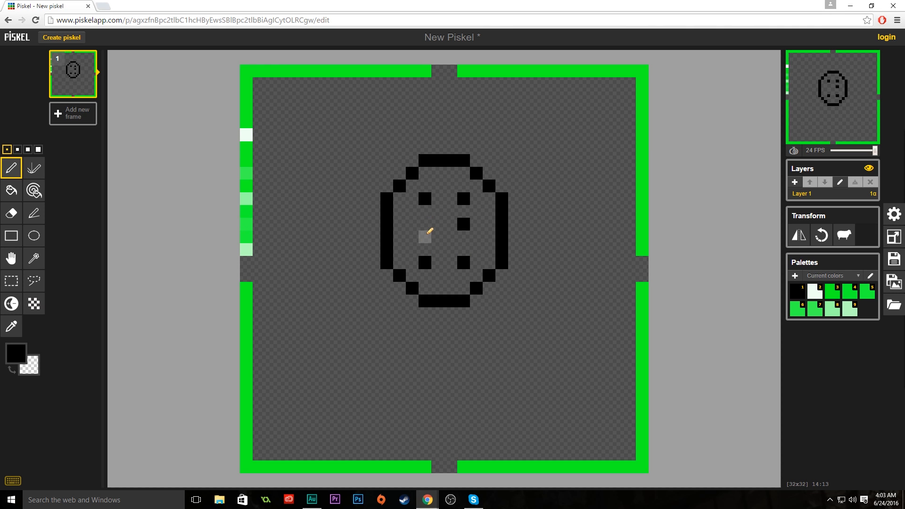
{"action": "right_click", "coordinate": [426, 201]}
{"action": "left_click", "coordinate": [426, 211]}
{"action": "left_click", "coordinate": [463, 211]}
{"action": "right_click", "coordinate": [463, 224]}
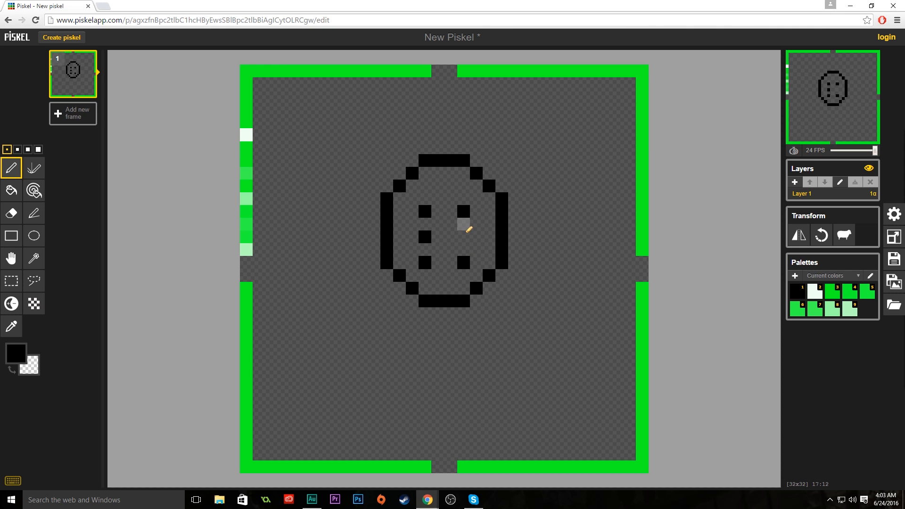
{"action": "left_click", "coordinate": [463, 237]}
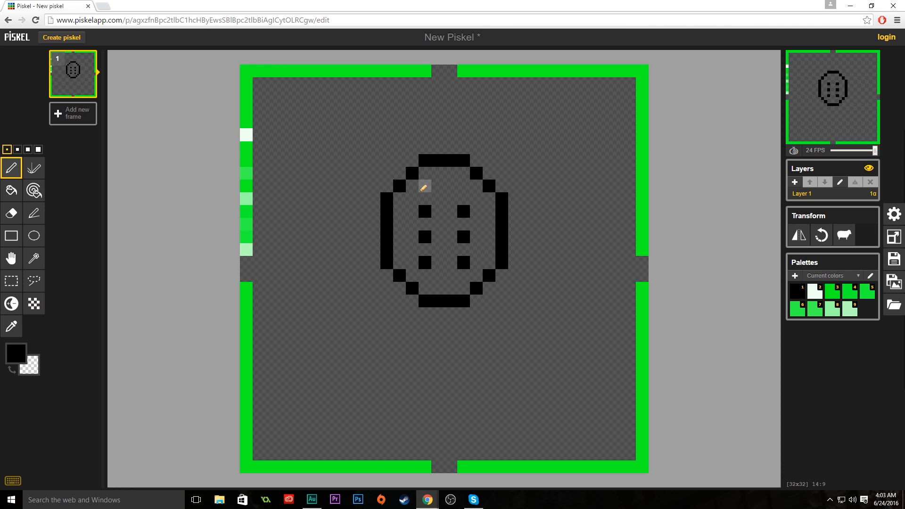
Step: Try drawing a horn freehand on each side of the helmet with the Pen, and undo both strokes
{"action": "mouse_move", "coordinate": [424, 188]}
{"action": "left_mouse_down"}
{"action": "mouse_move", "coordinate": [392, 169]}
{"action": "mouse_move", "coordinate": [385, 130]}
{"action": "left_mouse_up"}
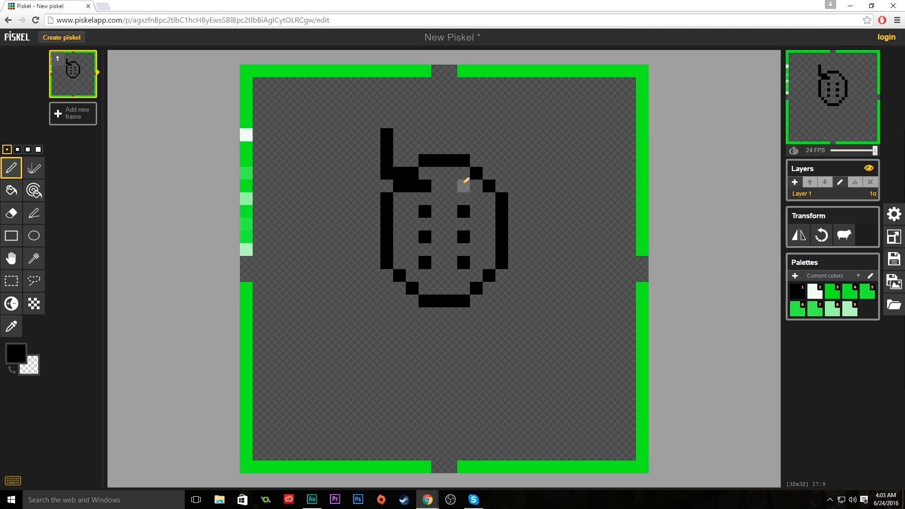
{"action": "left_click_drag", "start_coordinate": [484, 179], "coordinate": [492, 145]}
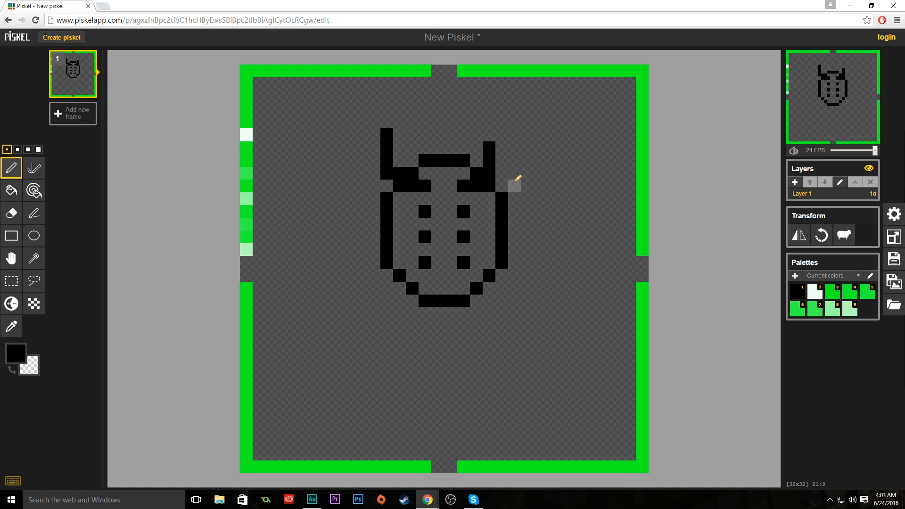
{"action": "key", "text": "ctrl+z"}
{"action": "key", "text": "ctrl+z"}
Step: Draw symmetrical horns on the helmet with the Vertical Mirror pen, and repaint them in grey, rgb(137, 137, 137)
{"action": "left_click", "coordinate": [34, 168]}
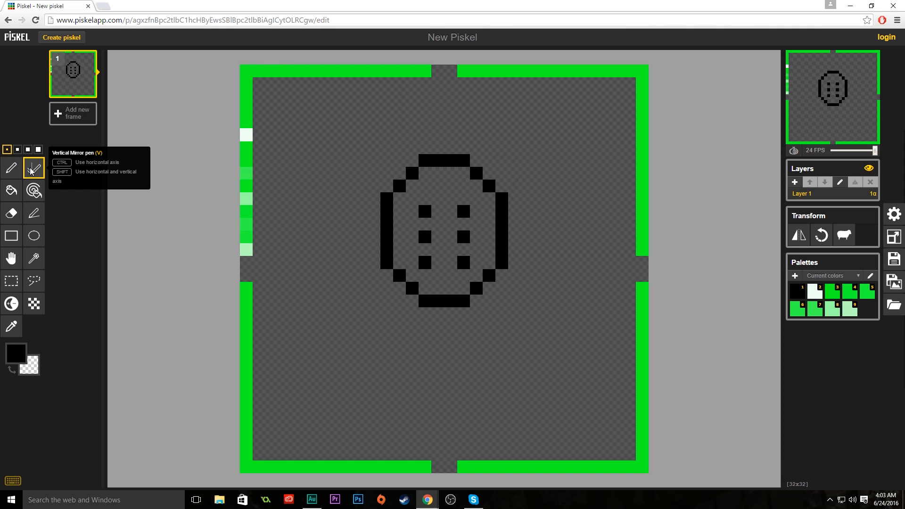
{"action": "mouse_move", "coordinate": [421, 182]}
{"action": "left_mouse_down"}
{"action": "mouse_move", "coordinate": [390, 165]}
{"action": "mouse_move", "coordinate": [383, 130]}
{"action": "left_mouse_up"}
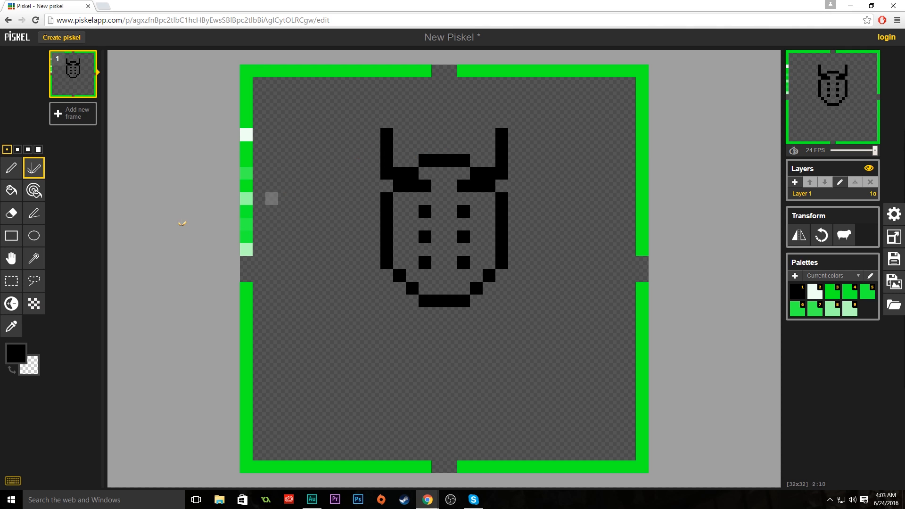
{"action": "left_click", "coordinate": [16, 352]}
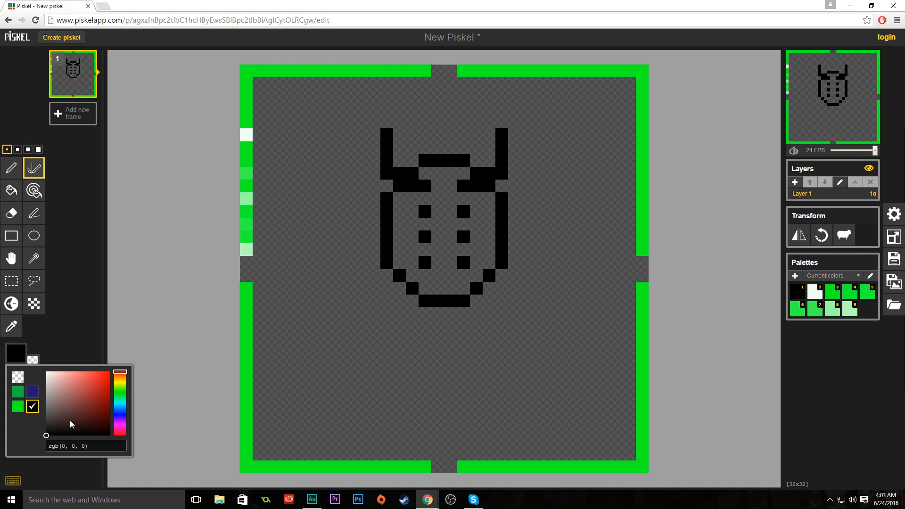
{"action": "left_click_drag", "start_coordinate": [70, 425], "coordinate": [44, 402]}
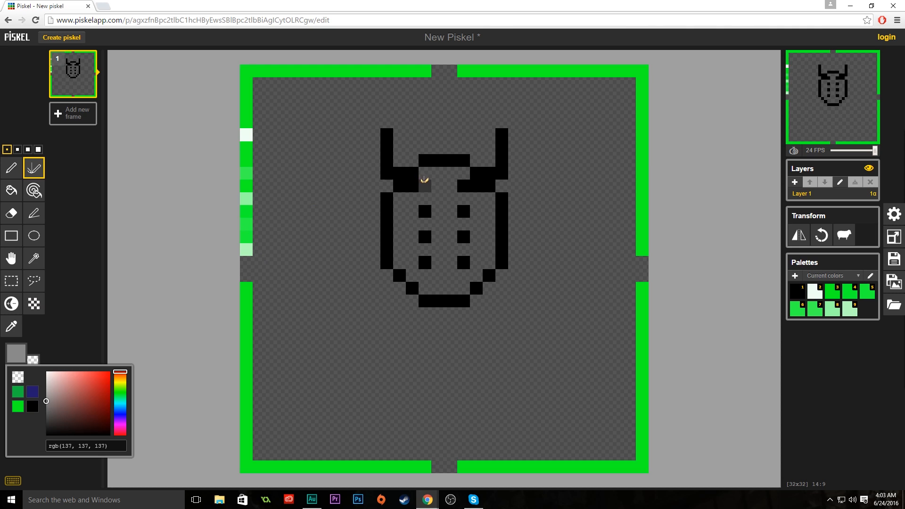
{"action": "mouse_move", "coordinate": [425, 180]}
{"action": "left_mouse_down"}
{"action": "mouse_move", "coordinate": [411, 185]}
{"action": "mouse_move", "coordinate": [395, 169]}
{"action": "mouse_move", "coordinate": [383, 134]}
{"action": "left_mouse_up"}
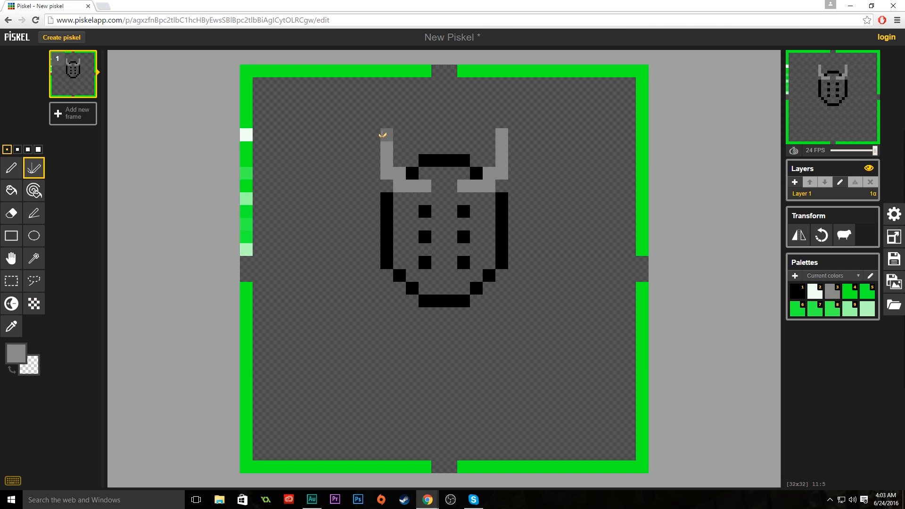
Step: Thicken the base of the grey horns and extend their tips upward and outward
{"action": "left_click", "coordinate": [391, 184]}
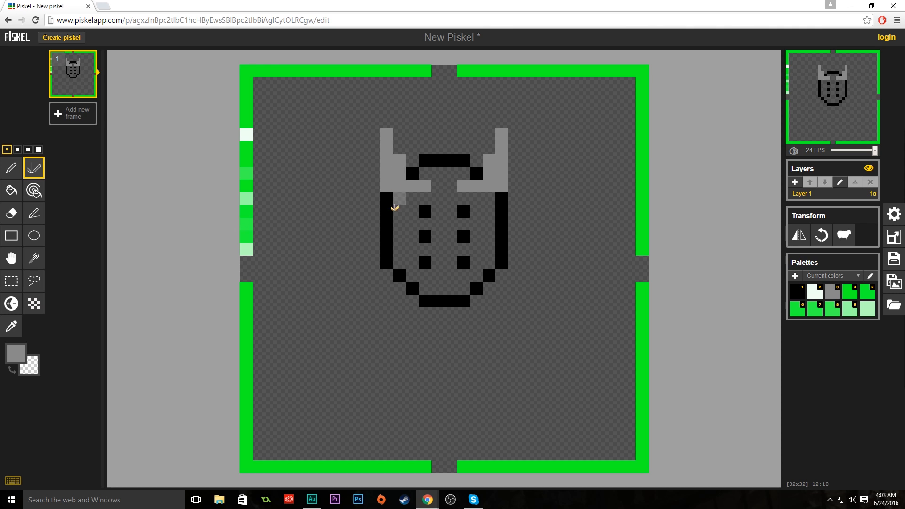
{"action": "left_click", "coordinate": [412, 173]}
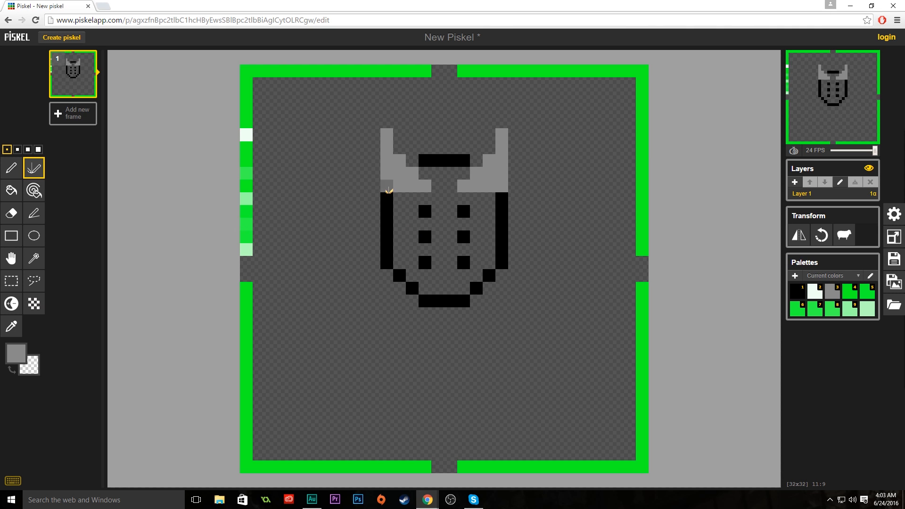
{"action": "left_click_drag", "start_coordinate": [375, 158], "coordinate": [375, 114]}
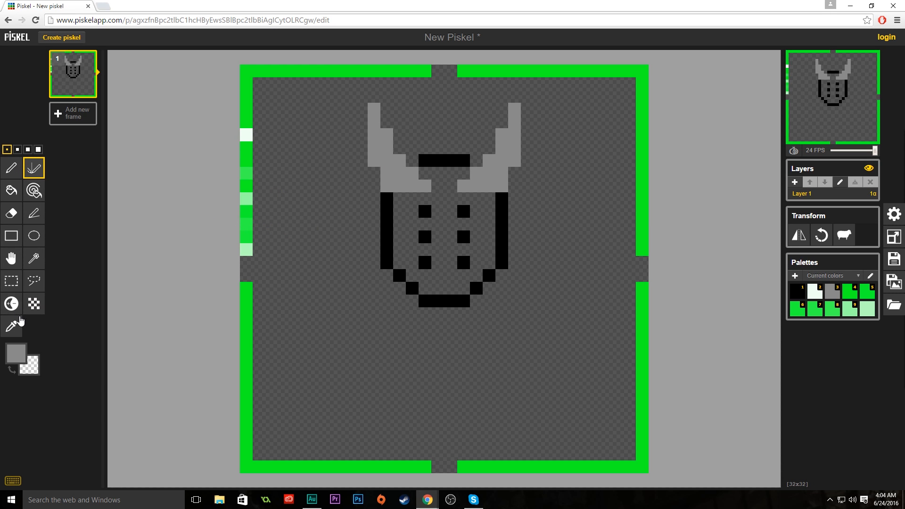
Step: Set the primary color to black, try a Pen stroke at the helmet's lower left edge, and undo it
{"action": "left_click", "coordinate": [11, 167]}
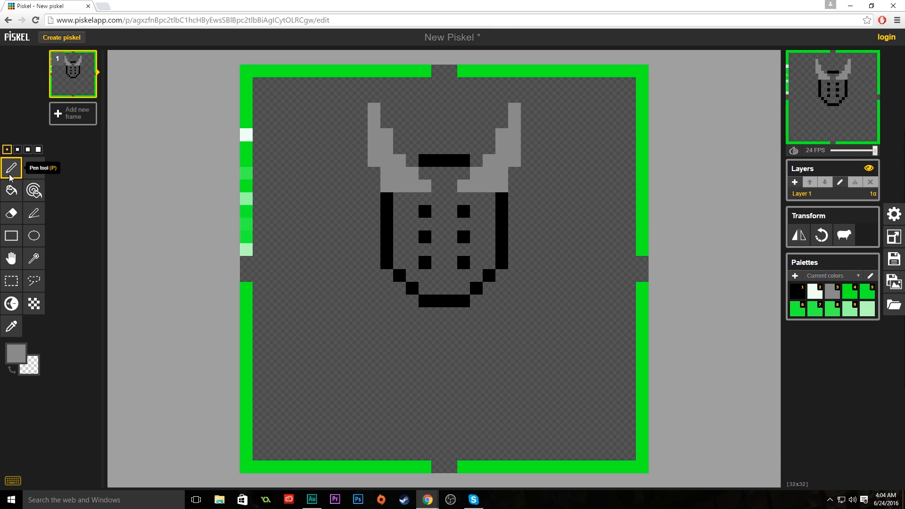
{"action": "left_click", "coordinate": [16, 354]}
{"action": "left_click", "coordinate": [17, 422]}
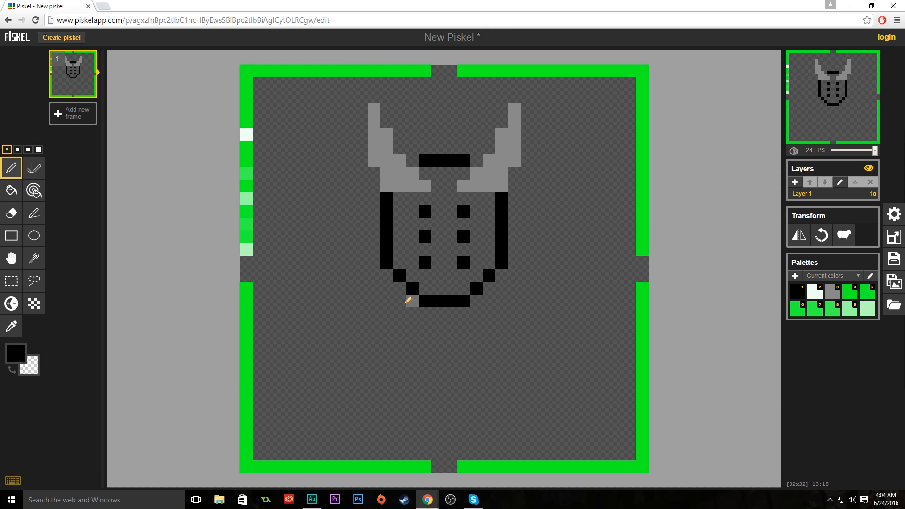
{"action": "mouse_move", "coordinate": [400, 289]}
{"action": "left_mouse_down"}
{"action": "mouse_move", "coordinate": [351, 305]}
{"action": "mouse_move", "coordinate": [355, 313]}
{"action": "mouse_move", "coordinate": [404, 310]}
{"action": "mouse_move", "coordinate": [397, 301]}
{"action": "left_mouse_up"}
{"action": "key", "text": "ctrl+z"}
Step: Draw symmetrical black shoulders and a rounded torso outline below the helmet with the Vertical Mirror pen
{"action": "left_click", "coordinate": [34, 168]}
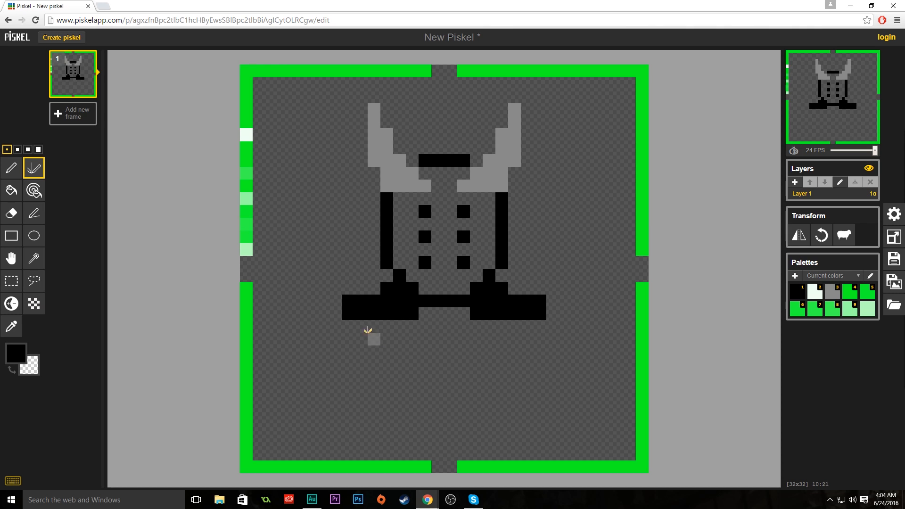
{"action": "mouse_move", "coordinate": [358, 327]}
{"action": "left_mouse_down"}
{"action": "mouse_move", "coordinate": [379, 386]}
{"action": "mouse_move", "coordinate": [423, 415]}
{"action": "mouse_move", "coordinate": [444, 415]}
{"action": "left_mouse_up"}
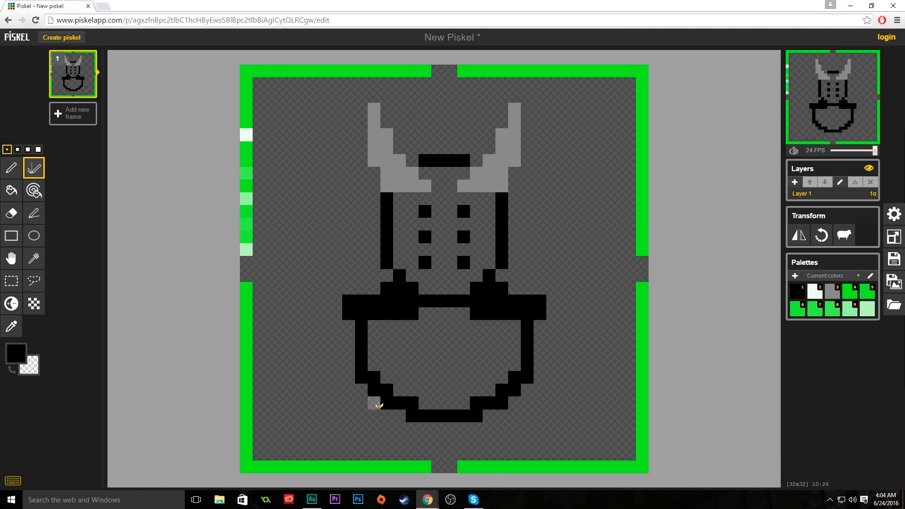
Step: Draw two mirrored black legs under the torso, undoing the wide version and placing them closer to the center
{"action": "mouse_move", "coordinate": [374, 403]}
{"action": "left_mouse_down"}
{"action": "mouse_move", "coordinate": [380, 452]}
{"action": "mouse_move", "coordinate": [389, 457]}
{"action": "mouse_move", "coordinate": [411, 441]}
{"action": "left_mouse_up"}
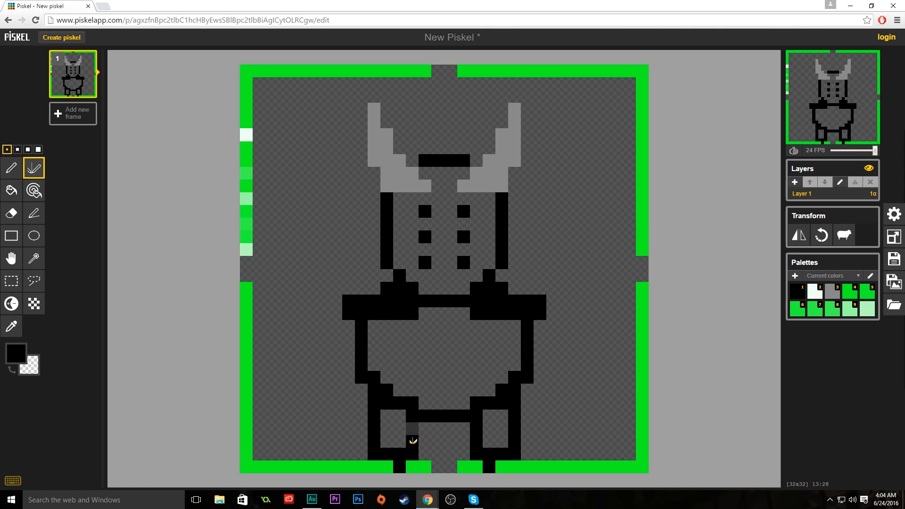
{"action": "key", "text": "ctrl+z"}
{"action": "mouse_move", "coordinate": [376, 408]}
{"action": "left_mouse_down"}
{"action": "mouse_move", "coordinate": [376, 433]}
{"action": "mouse_move", "coordinate": [396, 457]}
{"action": "mouse_move", "coordinate": [410, 415]}
{"action": "mouse_move", "coordinate": [401, 424]}
{"action": "mouse_move", "coordinate": [410, 445]}
{"action": "mouse_move", "coordinate": [429, 427]}
{"action": "mouse_move", "coordinate": [436, 441]}
{"action": "left_mouse_up"}
{"action": "key", "text": "ctrl+z"}
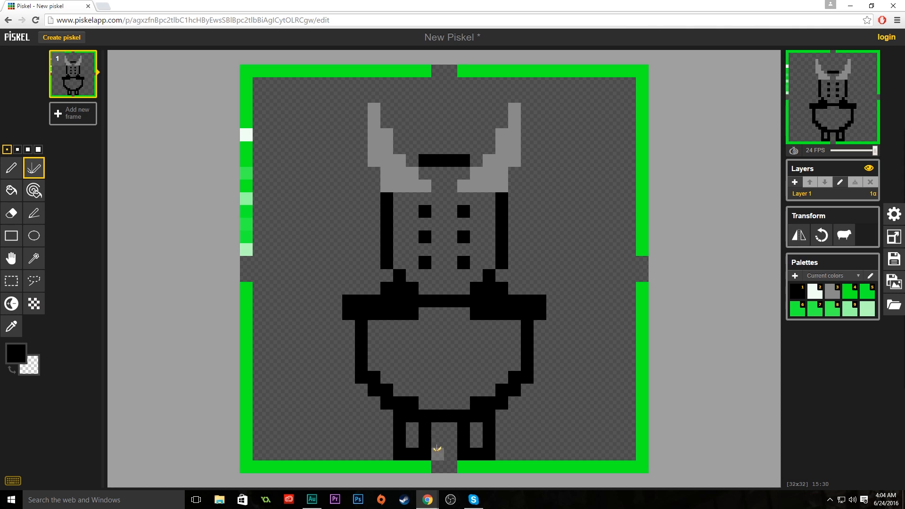
Step: Narrow the torso with straight mirrored sides, erasing the old curved outline and undoing the discarded strokes
{"action": "mouse_move", "coordinate": [351, 338]}
{"action": "left_mouse_down"}
{"action": "mouse_move", "coordinate": [318, 344]}
{"action": "mouse_move", "coordinate": [315, 355]}
{"action": "mouse_move", "coordinate": [350, 365]}
{"action": "left_mouse_up"}
{"action": "key", "text": "ctrl+z"}
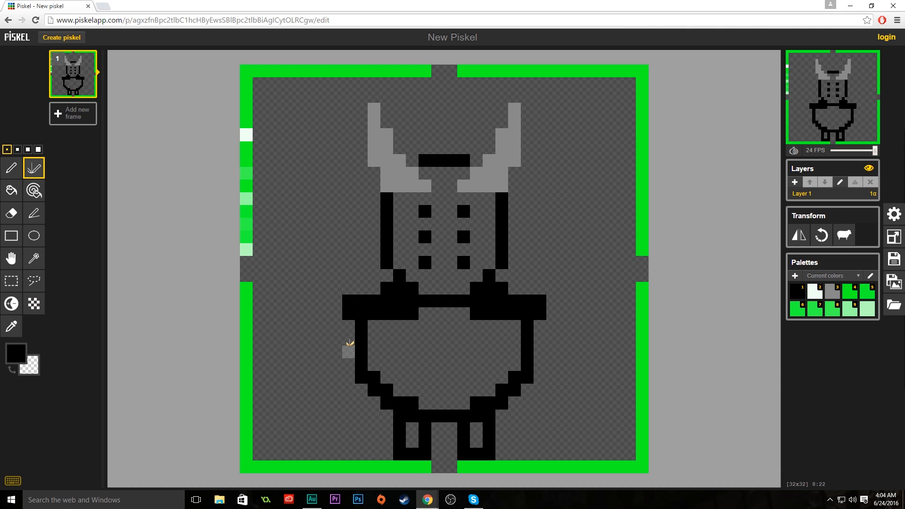
{"action": "mouse_move", "coordinate": [374, 337]}
{"action": "left_mouse_down"}
{"action": "mouse_move", "coordinate": [304, 386]}
{"action": "mouse_move", "coordinate": [367, 339]}
{"action": "mouse_move", "coordinate": [311, 395]}
{"action": "mouse_move", "coordinate": [325, 396]}
{"action": "mouse_move", "coordinate": [375, 362]}
{"action": "mouse_move", "coordinate": [347, 386]}
{"action": "mouse_move", "coordinate": [389, 335]}
{"action": "mouse_move", "coordinate": [369, 336]}
{"action": "mouse_move", "coordinate": [377, 320]}
{"action": "mouse_move", "coordinate": [350, 332]}
{"action": "mouse_move", "coordinate": [348, 352]}
{"action": "mouse_move", "coordinate": [366, 340]}
{"action": "mouse_move", "coordinate": [365, 324]}
{"action": "mouse_move", "coordinate": [365, 379]}
{"action": "mouse_move", "coordinate": [380, 326]}
{"action": "mouse_move", "coordinate": [388, 326]}
{"action": "mouse_move", "coordinate": [378, 395]}
{"action": "left_mouse_up"}
{"action": "key", "text": "ctrl+z"}
{"action": "key", "text": "ctrl+z"}
{"action": "right_click", "coordinate": [375, 392]}
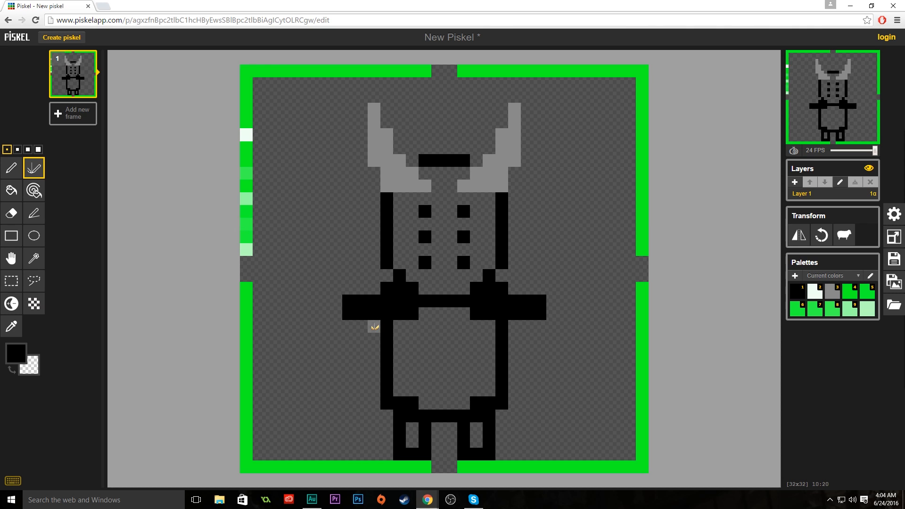
Step: Draw mirrored black arms beside the torso, and widen the shoulder line and the helmet's top edge
{"action": "mouse_move", "coordinate": [375, 326]}
{"action": "left_mouse_down"}
{"action": "mouse_move", "coordinate": [376, 361]}
{"action": "mouse_move", "coordinate": [361, 388]}
{"action": "mouse_move", "coordinate": [351, 324]}
{"action": "left_mouse_up"}
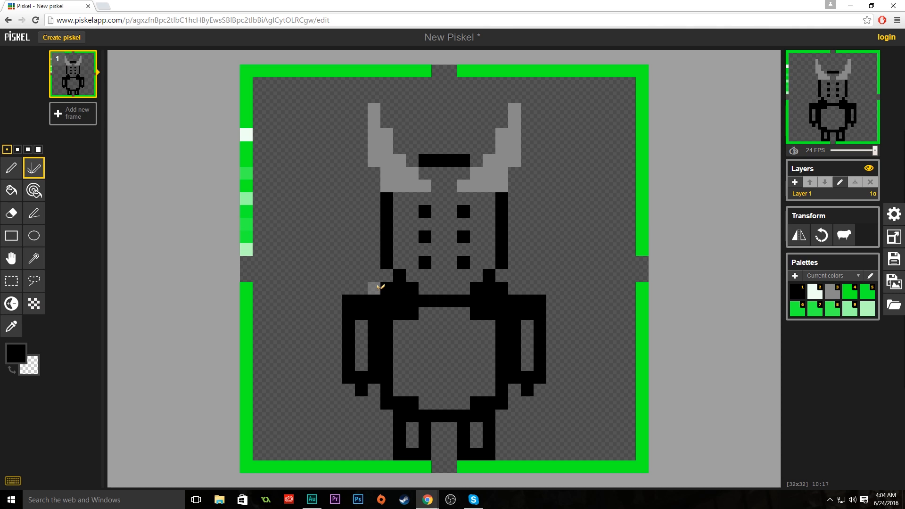
{"action": "left_click_drag", "start_coordinate": [377, 288], "coordinate": [324, 288]}
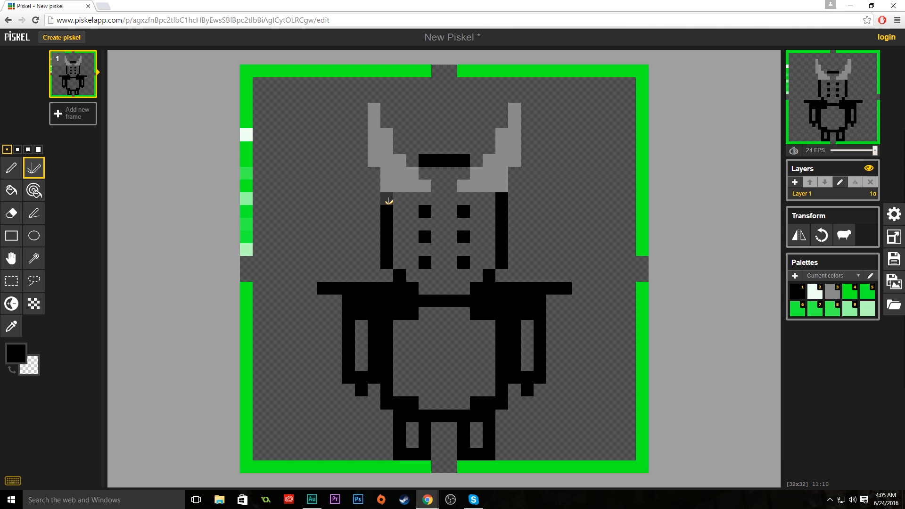
{"action": "left_click", "coordinate": [413, 157]}
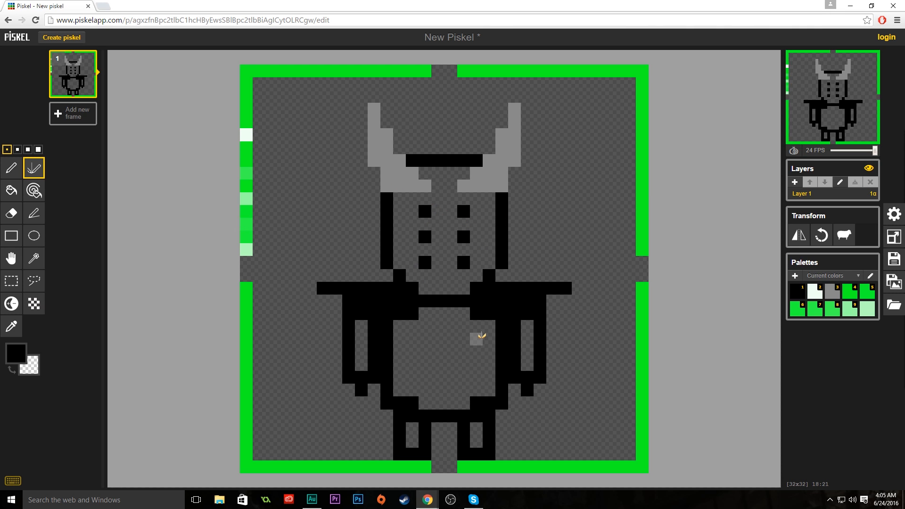
Step: Undo the widened helmet top and draw a mirrored black belt and crotch detail in the lower torso
{"action": "key", "text": "ctrl+z"}
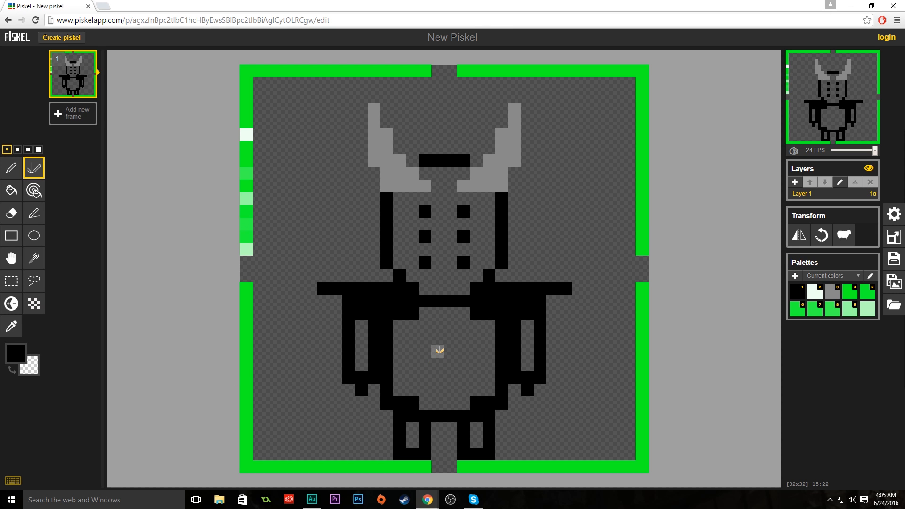
{"action": "mouse_move", "coordinate": [426, 348]}
{"action": "left_mouse_down"}
{"action": "mouse_move", "coordinate": [426, 375]}
{"action": "mouse_move", "coordinate": [431, 367]}
{"action": "left_mouse_up"}
{"action": "left_click", "coordinate": [445, 366]}
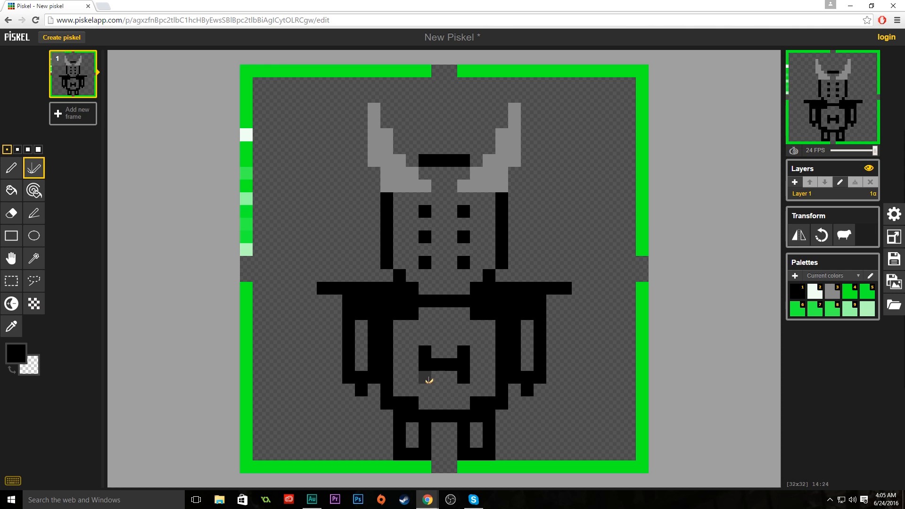
{"action": "left_click_drag", "start_coordinate": [427, 389], "coordinate": [445, 386]}
{"action": "left_click", "coordinate": [444, 401]}
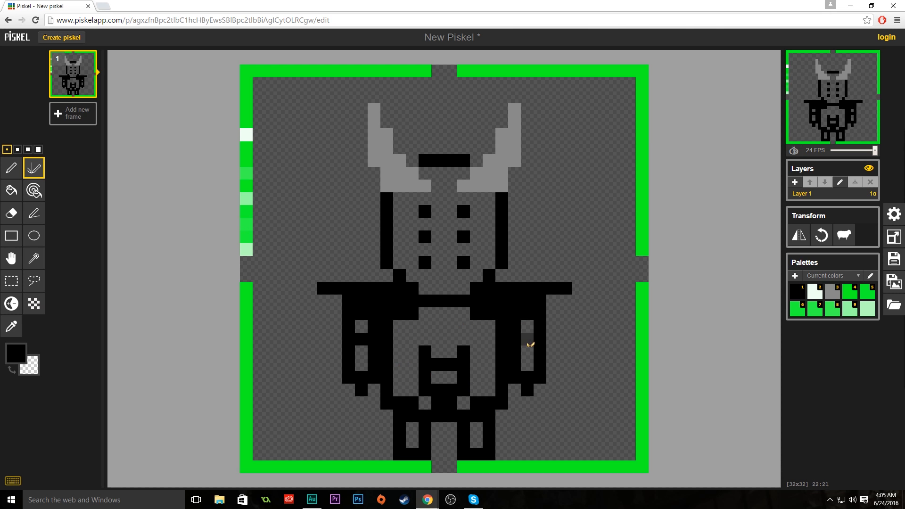
Step: Add a mirrored black band across the open gap in each arm, splitting it in two
{"action": "left_click", "coordinate": [529, 341]}
{"action": "scroll", "coordinate": [440, 336], "scroll_direction": "down", "scroll_amount": 2}
{"action": "scroll", "coordinate": [443, 333], "scroll_direction": "up", "scroll_amount": 2}
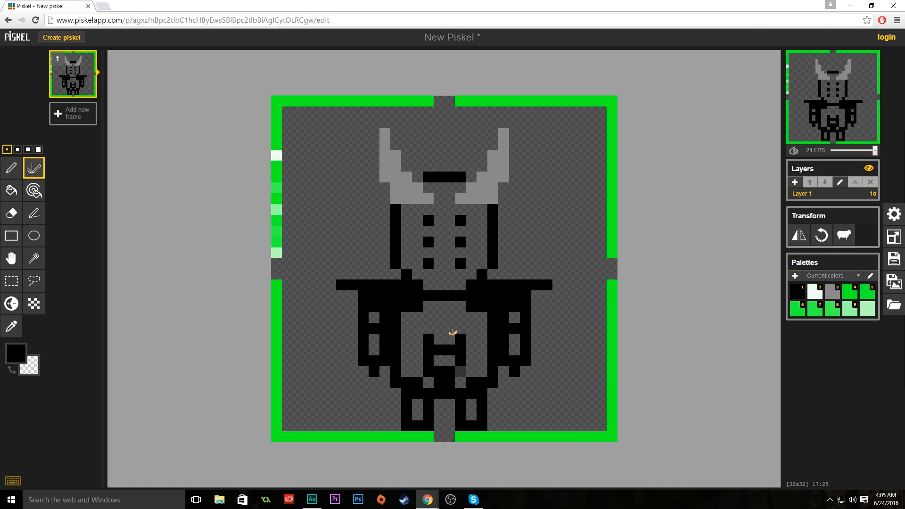
{"action": "scroll", "coordinate": [451, 326], "scroll_direction": "down", "scroll_amount": 1}
{"action": "scroll", "coordinate": [451, 325], "scroll_direction": "up", "scroll_amount": 1}
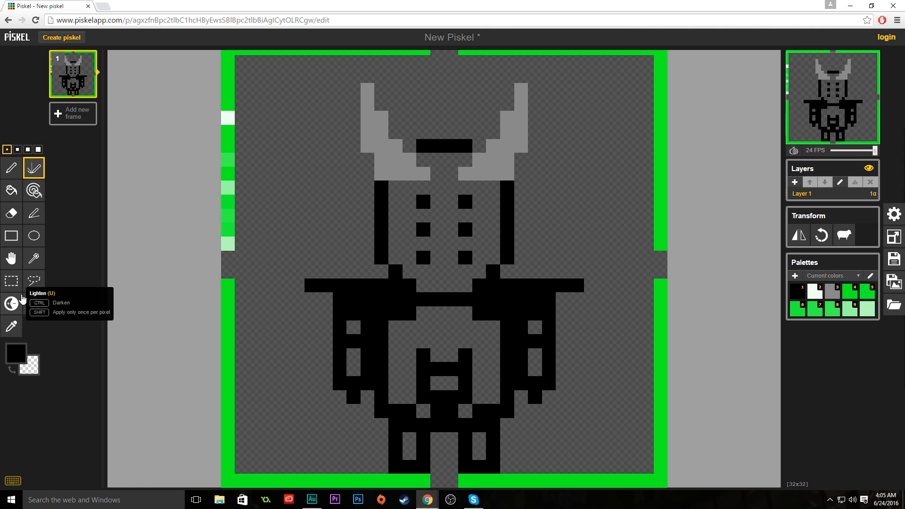
Step: Set the primary color to dark blue rgb(35, 26, 112) and fill the chest symmetrically with the mirror pen
{"action": "left_click", "coordinate": [13, 357]}
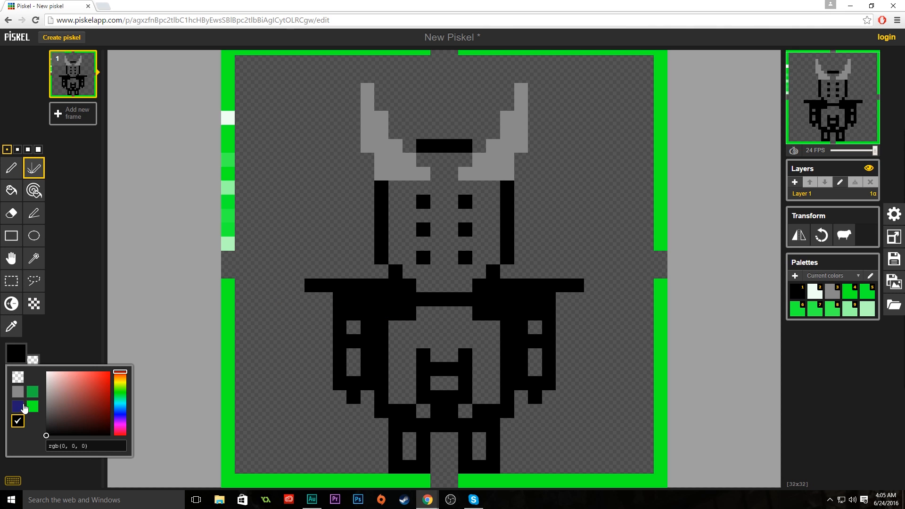
{"action": "left_click", "coordinate": [19, 406]}
{"action": "mouse_move", "coordinate": [396, 398]}
{"action": "left_mouse_down"}
{"action": "mouse_move", "coordinate": [410, 380]}
{"action": "mouse_move", "coordinate": [400, 380]}
{"action": "mouse_move", "coordinate": [401, 338]}
{"action": "mouse_move", "coordinate": [413, 347]}
{"action": "mouse_move", "coordinate": [426, 330]}
{"action": "mouse_move", "coordinate": [442, 352]}
{"action": "mouse_move", "coordinate": [434, 314]}
{"action": "mouse_move", "coordinate": [465, 315]}
{"action": "left_mouse_up"}
Step: Fill the open gaps in the arms, belt, hips and legs with the same dark blue
{"action": "left_click", "coordinate": [353, 327]}
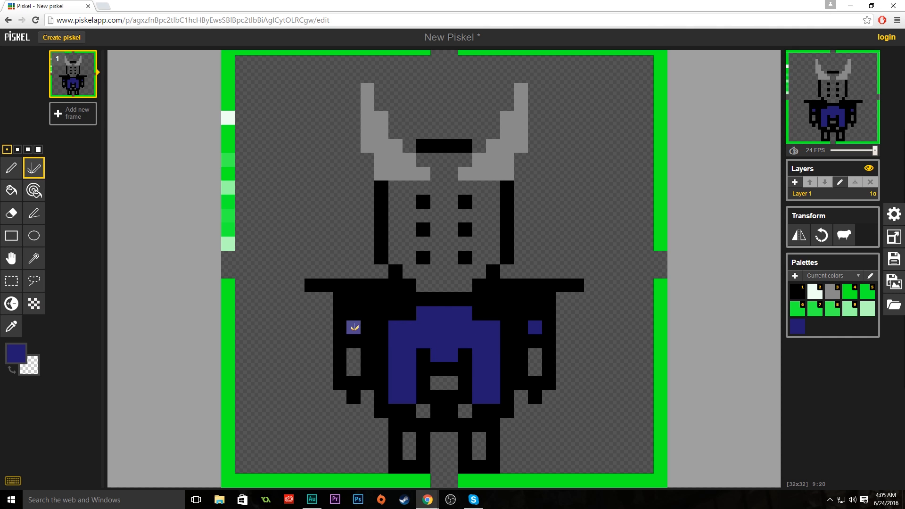
{"action": "left_click", "coordinate": [354, 357]}
{"action": "left_click", "coordinate": [354, 370]}
{"action": "left_click", "coordinate": [437, 383]}
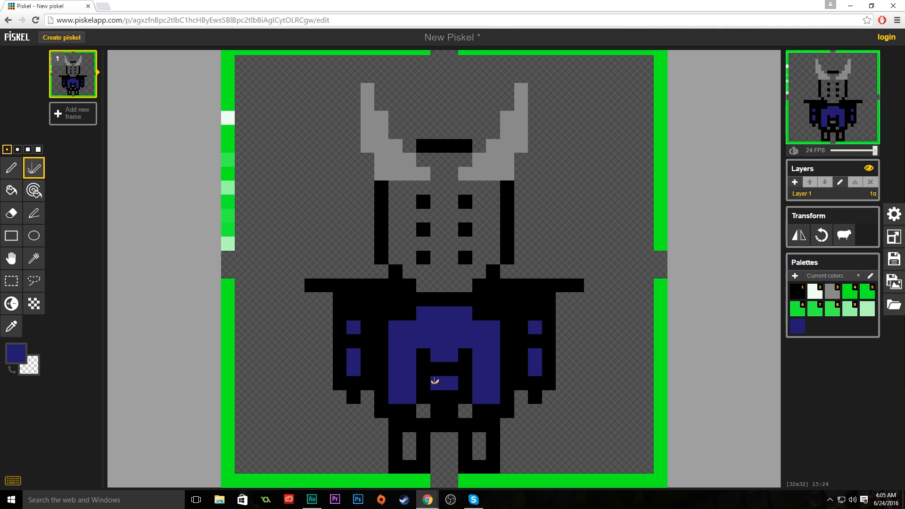
{"action": "left_click", "coordinate": [425, 411]}
{"action": "left_click_drag", "start_coordinate": [480, 439], "coordinate": [480, 451]}
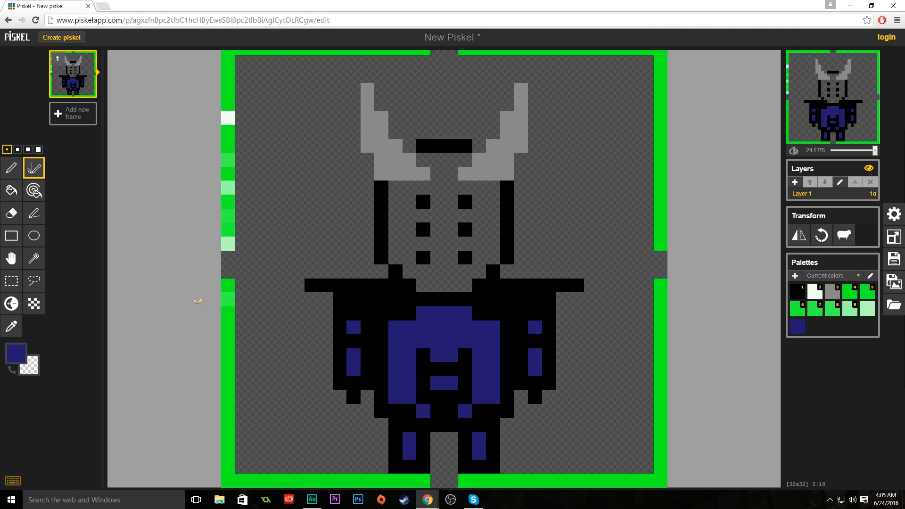
Step: Paint the neck area below the helmet dark blue and fill the helmet interior with the Paint bucket
{"action": "left_click", "coordinate": [19, 362]}
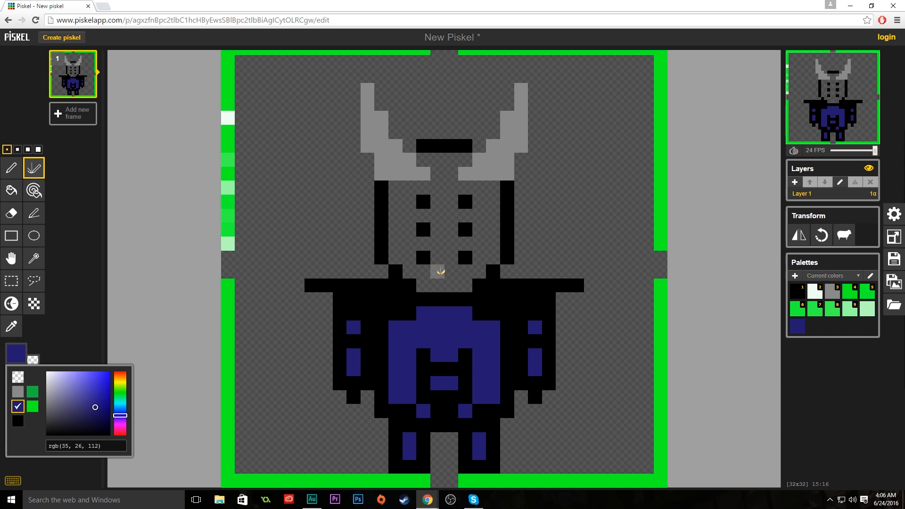
{"action": "left_click_drag", "start_coordinate": [439, 270], "coordinate": [444, 284]}
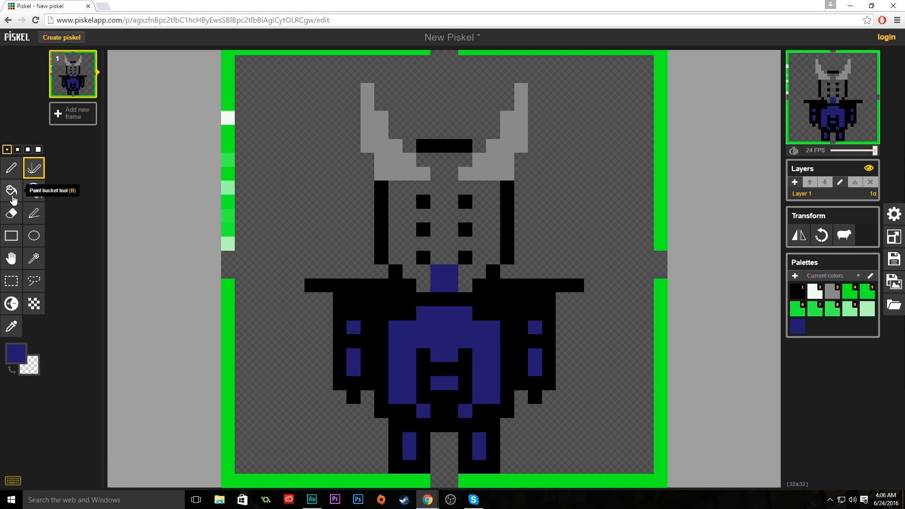
{"action": "left_click", "coordinate": [12, 191]}
{"action": "left_click", "coordinate": [404, 221]}
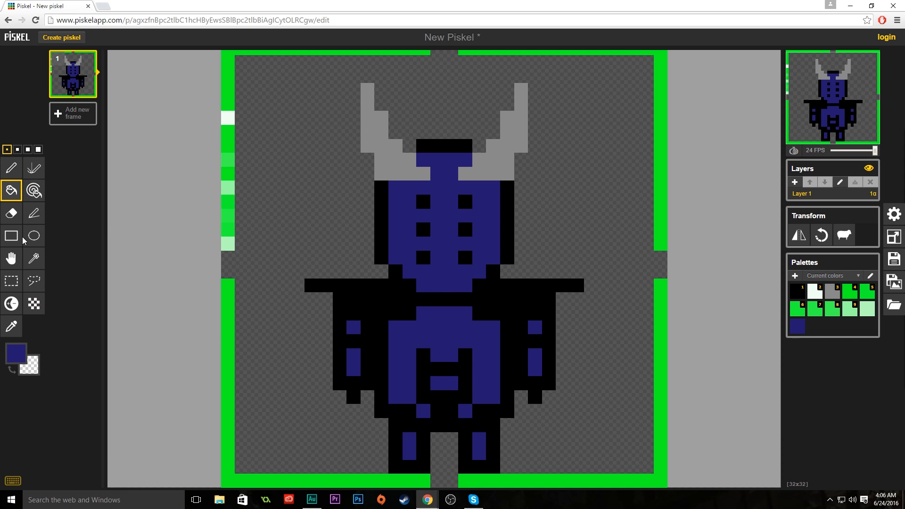
{"action": "left_click", "coordinate": [12, 168]}
{"action": "scroll", "coordinate": [376, 267], "scroll_direction": "down", "scroll_amount": 3}
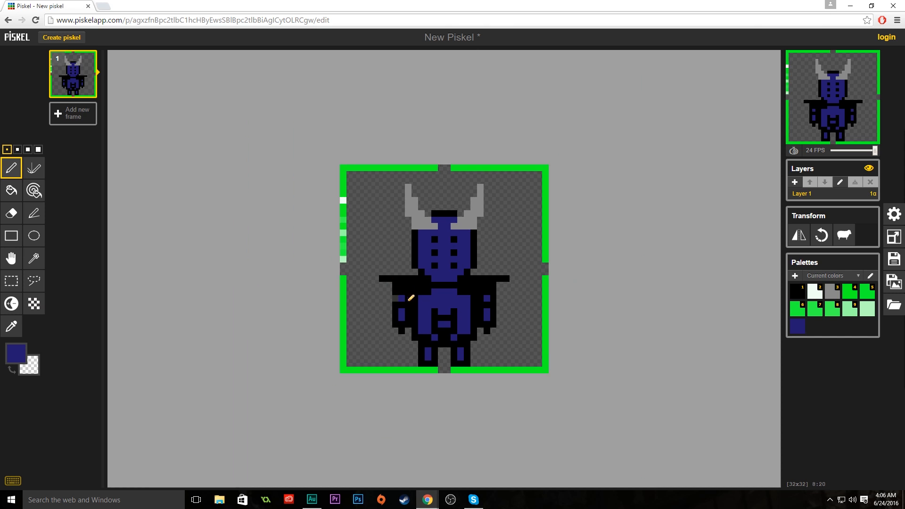
{"action": "scroll", "coordinate": [415, 299], "scroll_direction": "up", "scroll_amount": 2}
{"action": "scroll", "coordinate": [424, 304], "scroll_direction": "up", "scroll_amount": 1}
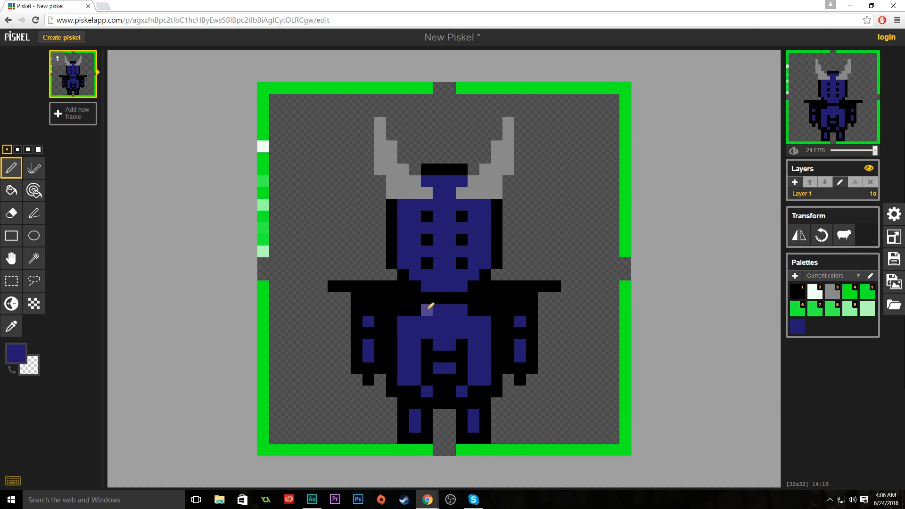
{"action": "scroll", "coordinate": [430, 307], "scroll_direction": "up", "scroll_amount": 2}
{"action": "scroll", "coordinate": [467, 318], "scroll_direction": "down", "scroll_amount": 3}
{"action": "scroll", "coordinate": [489, 344], "scroll_direction": "up", "scroll_amount": 2}
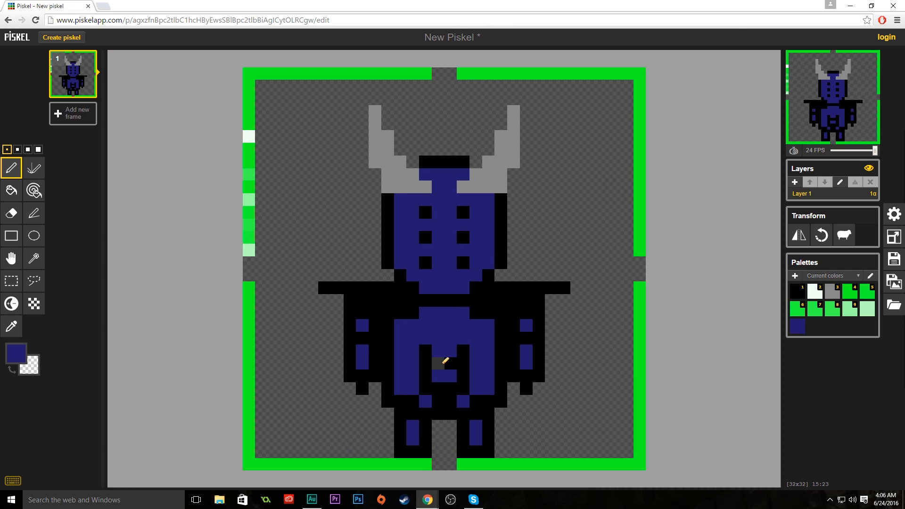
{"action": "scroll", "coordinate": [358, 390], "scroll_direction": "up", "scroll_amount": 1}
Step: Draw a thick black diagonal sword from the knight's left-side hand up to the green border with the Stroke tool
{"action": "left_click", "coordinate": [15, 353]}
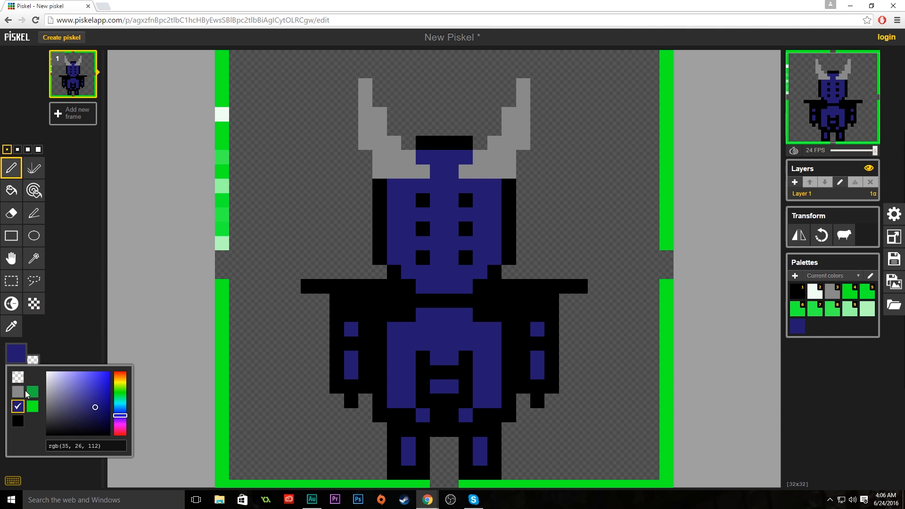
{"action": "left_click", "coordinate": [18, 421]}
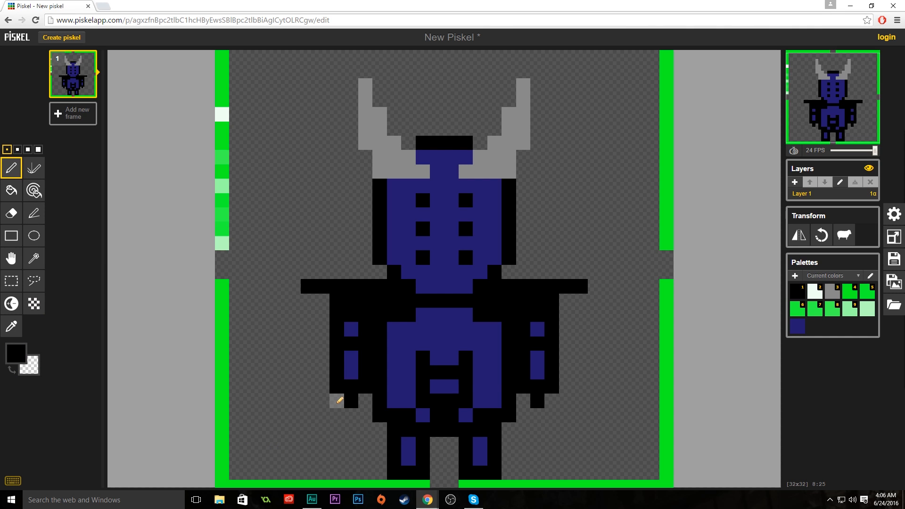
{"action": "left_click", "coordinate": [34, 213]}
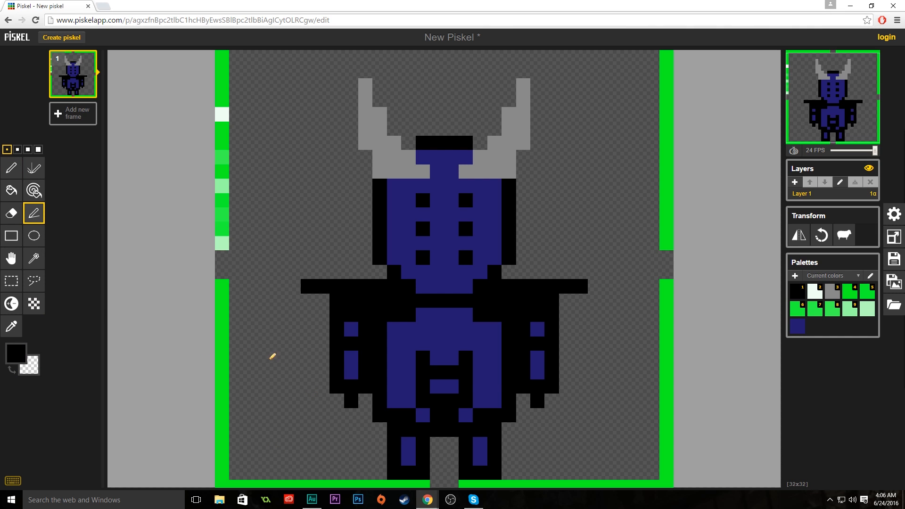
{"action": "mouse_move", "coordinate": [349, 399]}
{"action": "left_mouse_down"}
{"action": "mouse_move", "coordinate": [235, 309]}
{"action": "mouse_move", "coordinate": [237, 298]}
{"action": "mouse_move", "coordinate": [240, 313]}
{"action": "mouse_move", "coordinate": [333, 406]}
{"action": "mouse_move", "coordinate": [344, 398]}
{"action": "mouse_move", "coordinate": [348, 406]}
{"action": "left_mouse_up"}
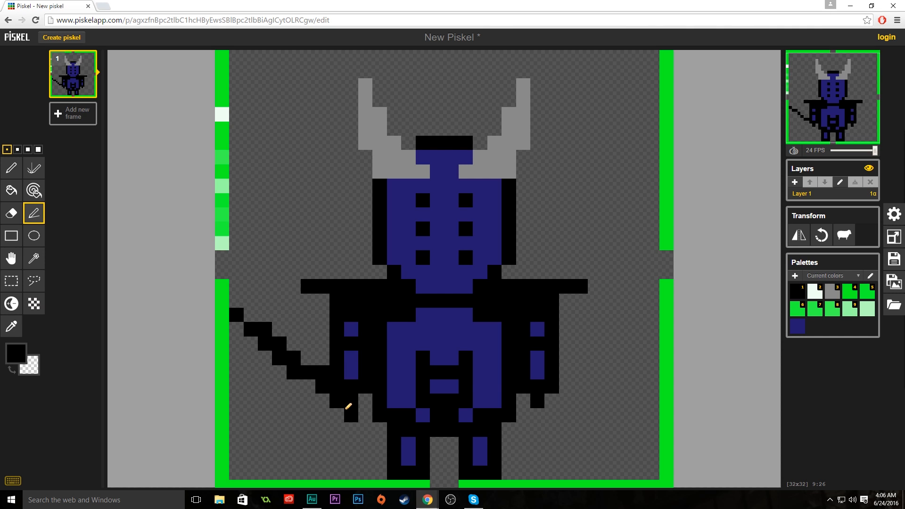
{"action": "left_click_drag", "start_coordinate": [348, 408], "coordinate": [226, 309]}
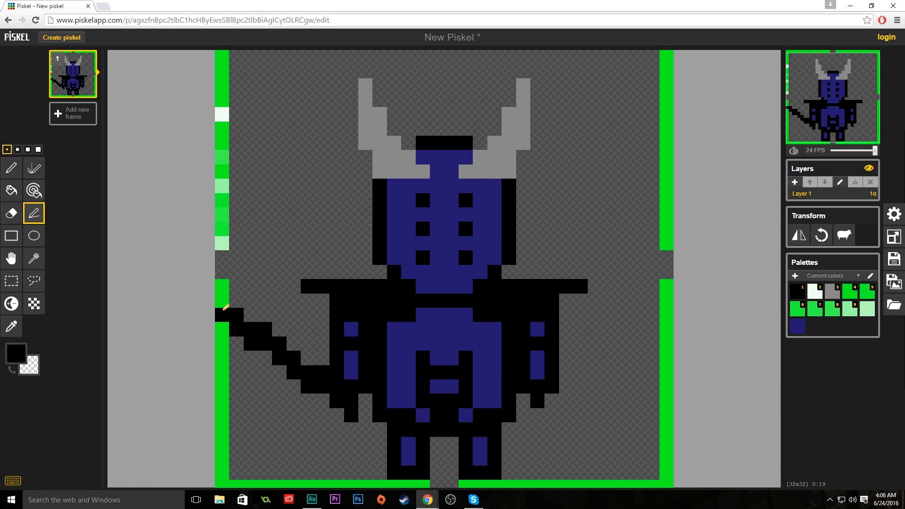
{"action": "left_click_drag", "start_coordinate": [222, 302], "coordinate": [222, 301]}
Step: Recolor the sword's upper edge grey with the Pen, working from the hand toward the tip
{"action": "left_click", "coordinate": [12, 167]}
{"action": "left_click", "coordinate": [15, 352]}
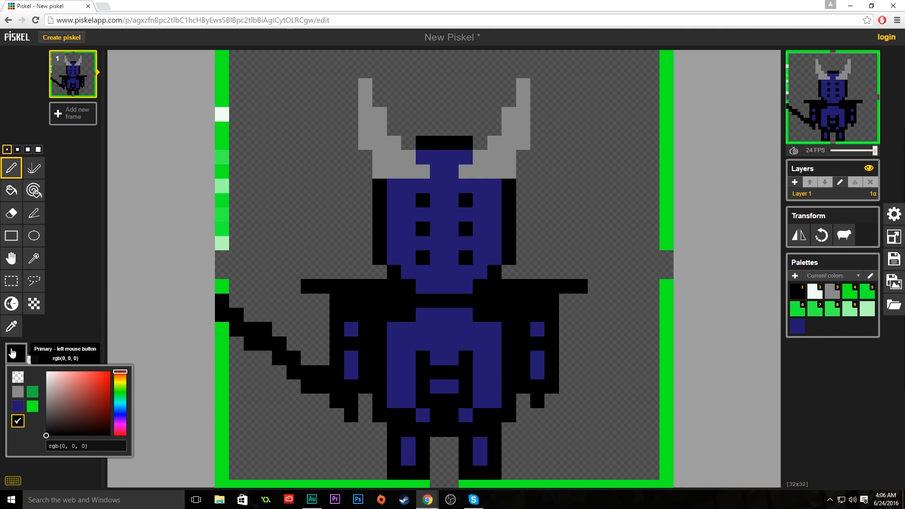
{"action": "left_click", "coordinate": [19, 396]}
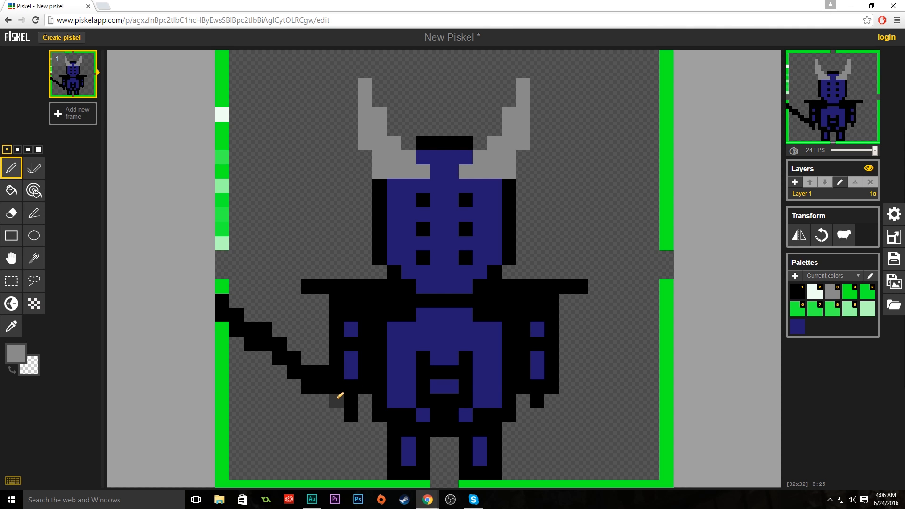
{"action": "left_click", "coordinate": [337, 398]}
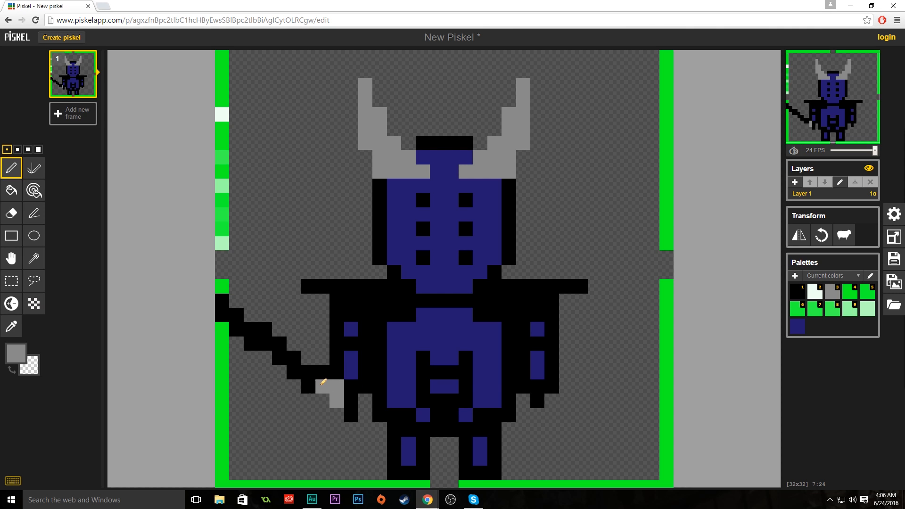
{"action": "left_click", "coordinate": [319, 371]}
{"action": "left_click", "coordinate": [307, 370]}
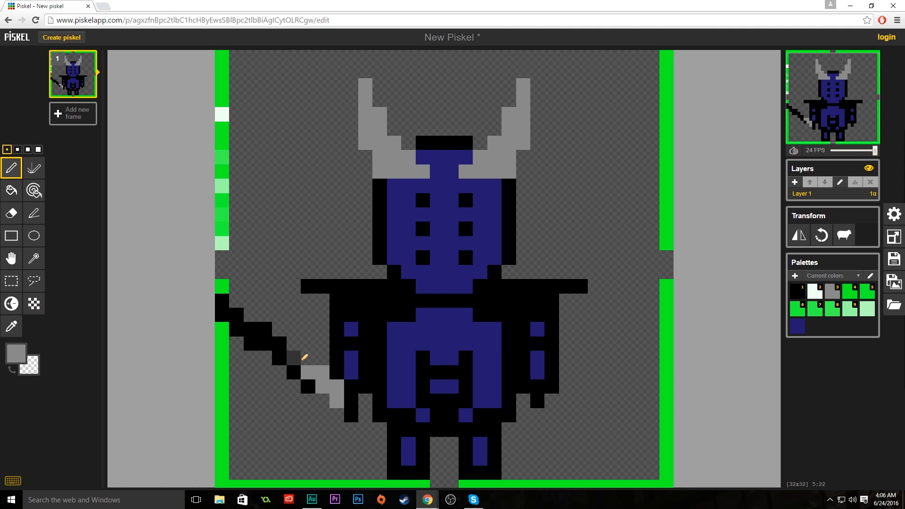
{"action": "mouse_move", "coordinate": [308, 358]}
{"action": "left_mouse_down"}
{"action": "mouse_move", "coordinate": [291, 347]}
{"action": "mouse_move", "coordinate": [263, 331]}
{"action": "mouse_move", "coordinate": [260, 319]}
{"action": "mouse_move", "coordinate": [235, 315]}
{"action": "left_mouse_up"}
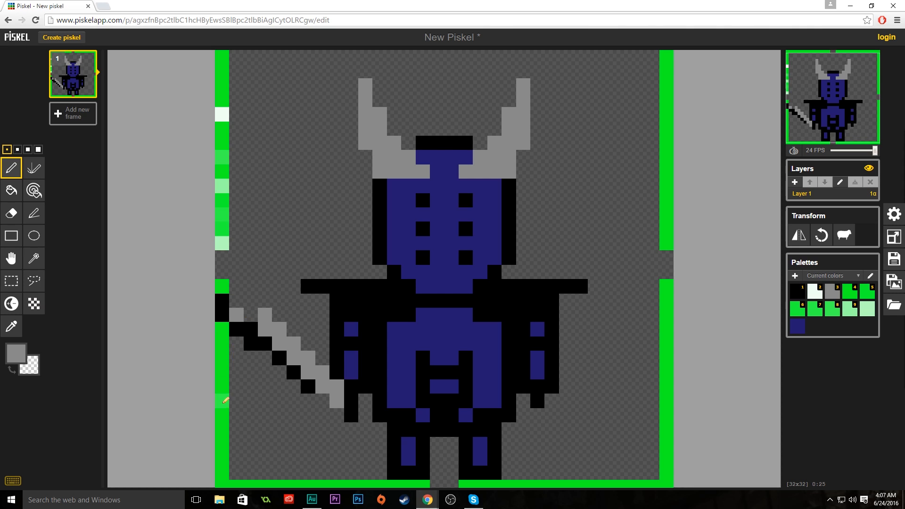
Step: Finish the grey blade's tip and guard, and erase the leftover black pixels beneath the blade and at the border
{"action": "left_click", "coordinate": [251, 301]}
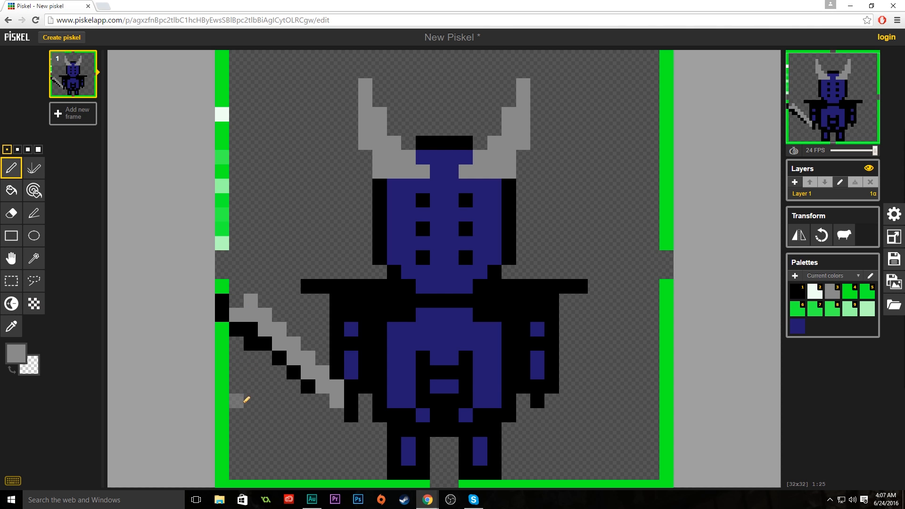
{"action": "right_click", "coordinate": [230, 310]}
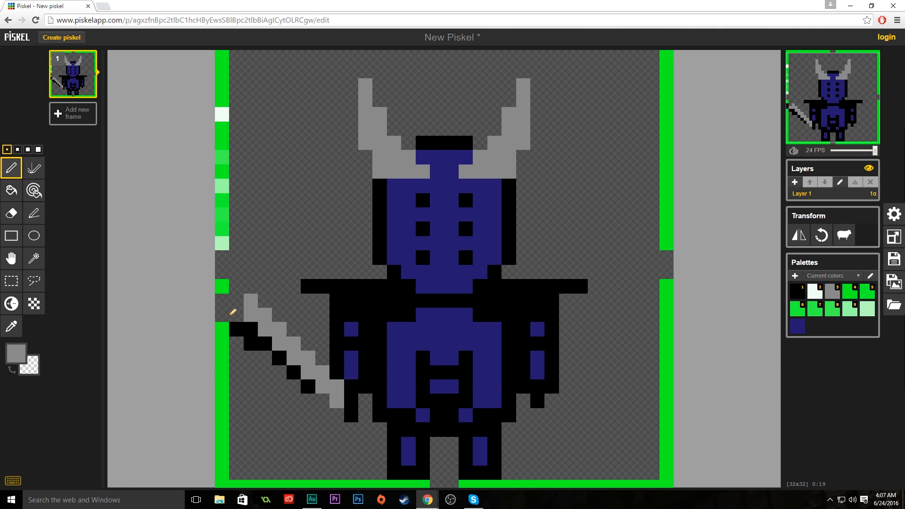
{"action": "right_click", "coordinate": [281, 364]}
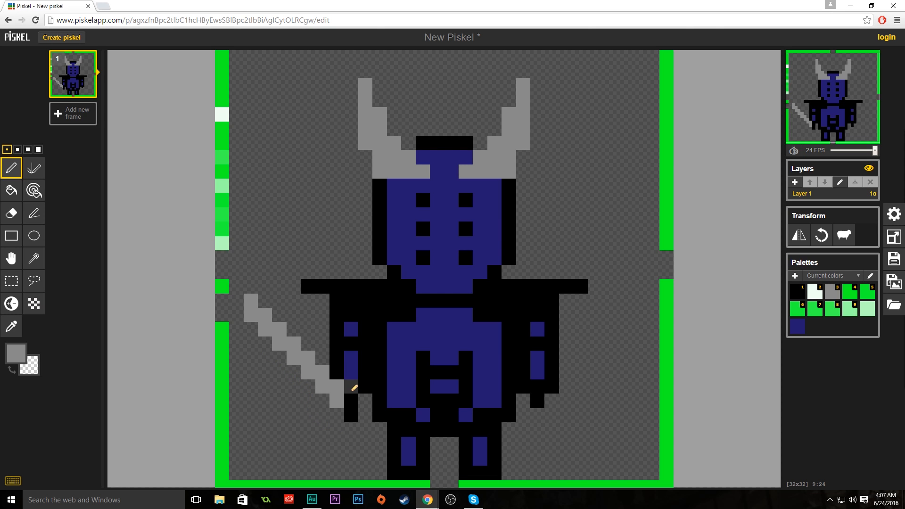
{"action": "left_click", "coordinate": [341, 374]}
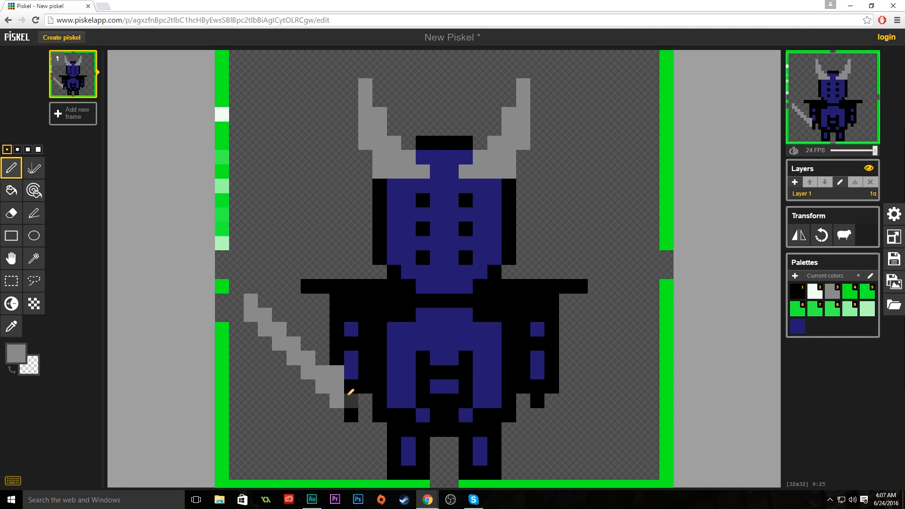
Step: Paint the sword's guard and grip pixels yellow, using rgb(206, 242, 0)
{"action": "left_click", "coordinate": [17, 363]}
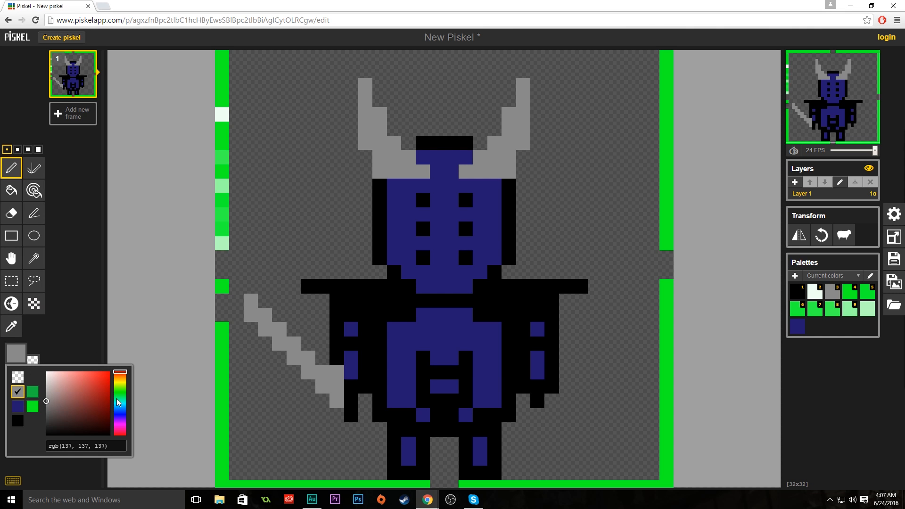
{"action": "left_click", "coordinate": [120, 384]}
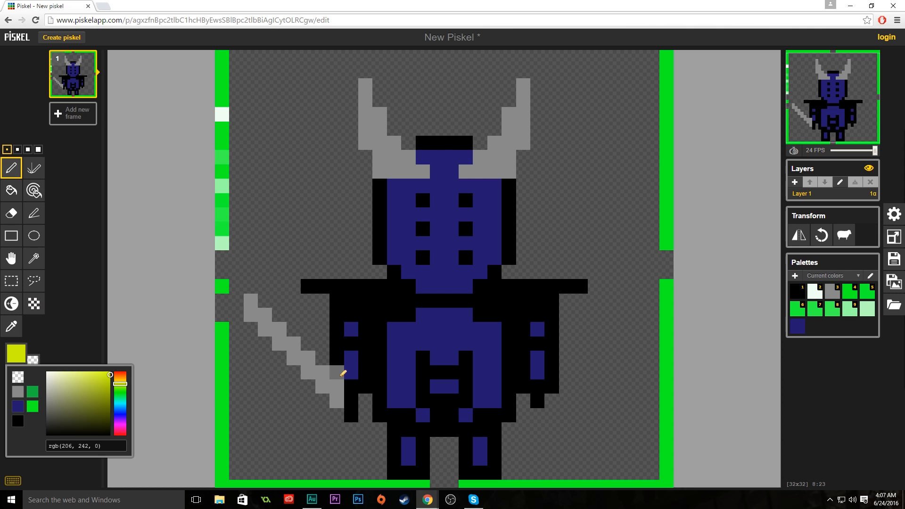
{"action": "left_click_drag", "start_coordinate": [337, 373], "coordinate": [341, 396]}
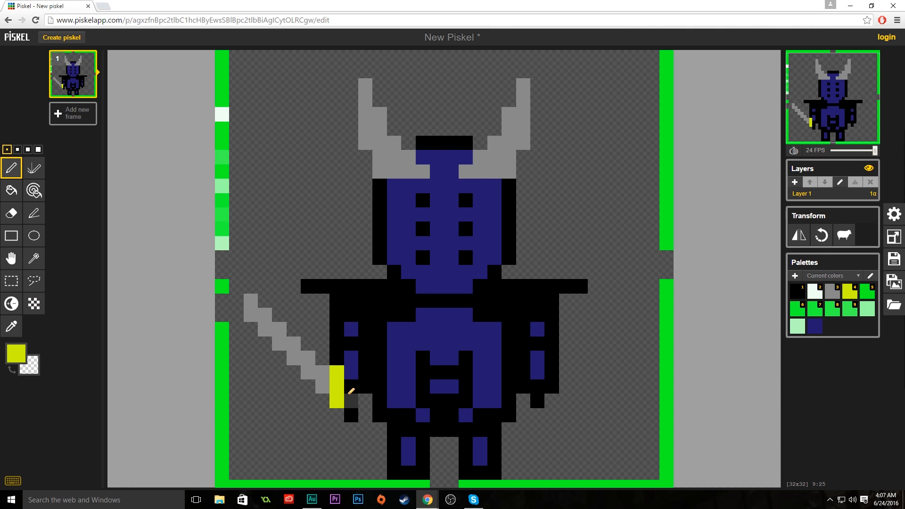
{"action": "left_click", "coordinate": [352, 387]}
{"action": "scroll", "coordinate": [293, 425], "scroll_direction": "down", "scroll_amount": 2}
{"action": "scroll", "coordinate": [300, 421], "scroll_direction": "down", "scroll_amount": 1}
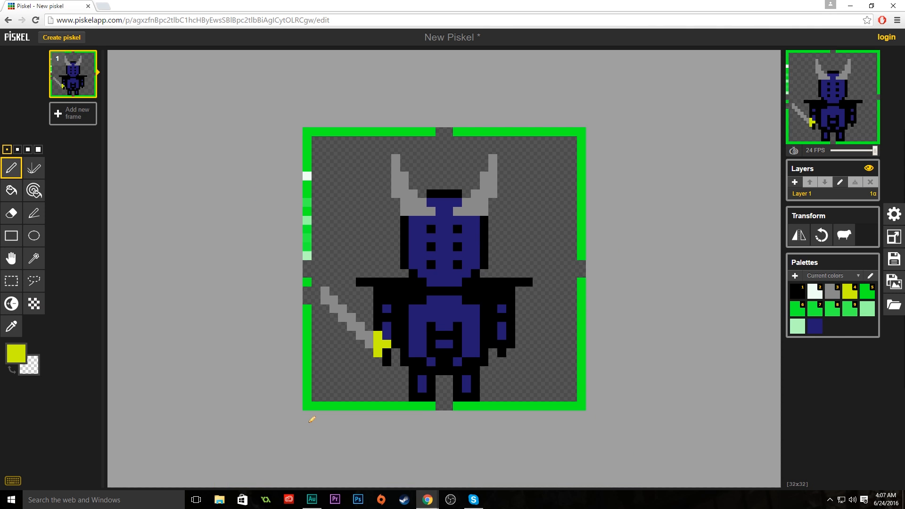
{"action": "scroll", "coordinate": [380, 383], "scroll_direction": "up", "scroll_amount": 3}
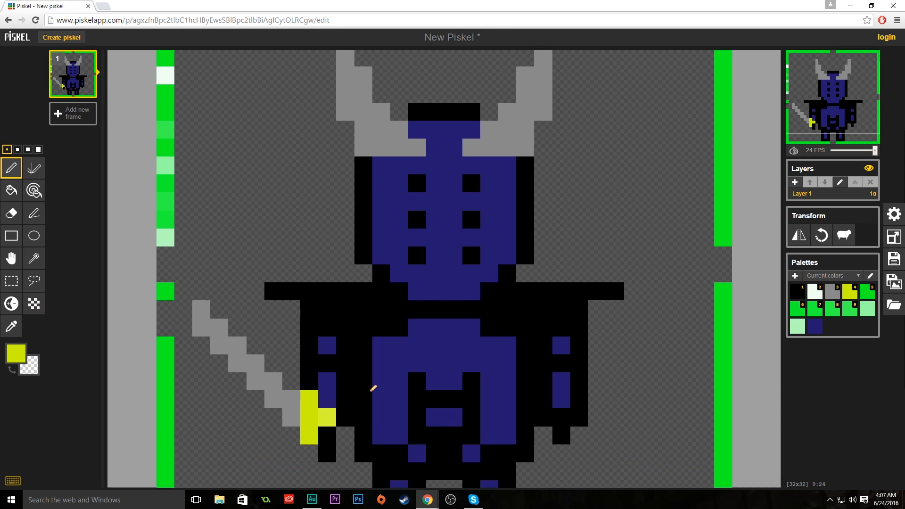
{"action": "right_click", "coordinate": [371, 390]}
{"action": "scroll", "coordinate": [373, 388], "scroll_direction": "down", "scroll_amount": 2}
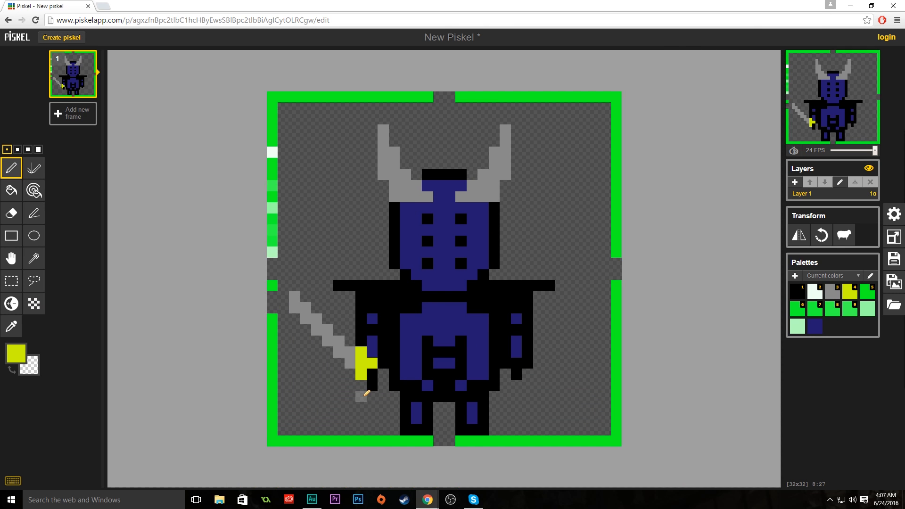
Step: Erase the uppermost yellow pixel of the sword's guard and repaint that spot black to restore the arm
{"action": "scroll", "coordinate": [382, 398], "scroll_direction": "down", "scroll_amount": 2}
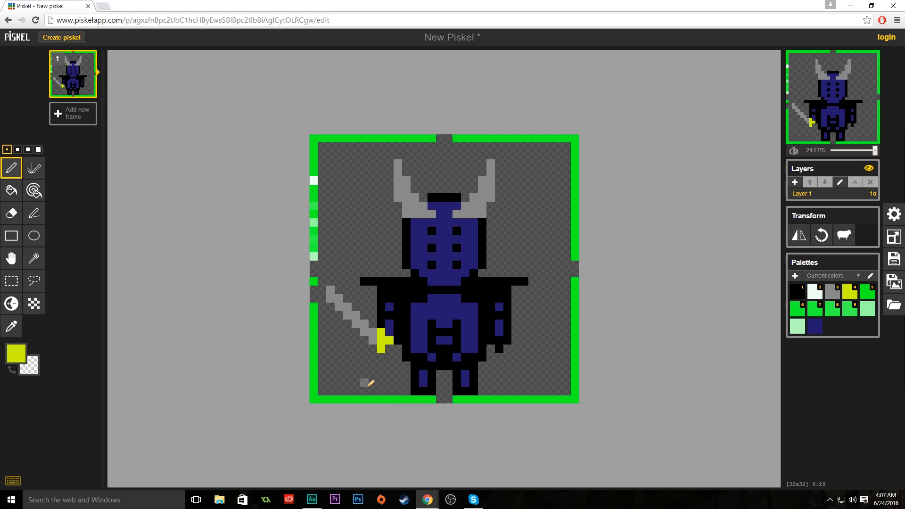
{"action": "scroll", "coordinate": [371, 384], "scroll_direction": "up", "scroll_amount": 3}
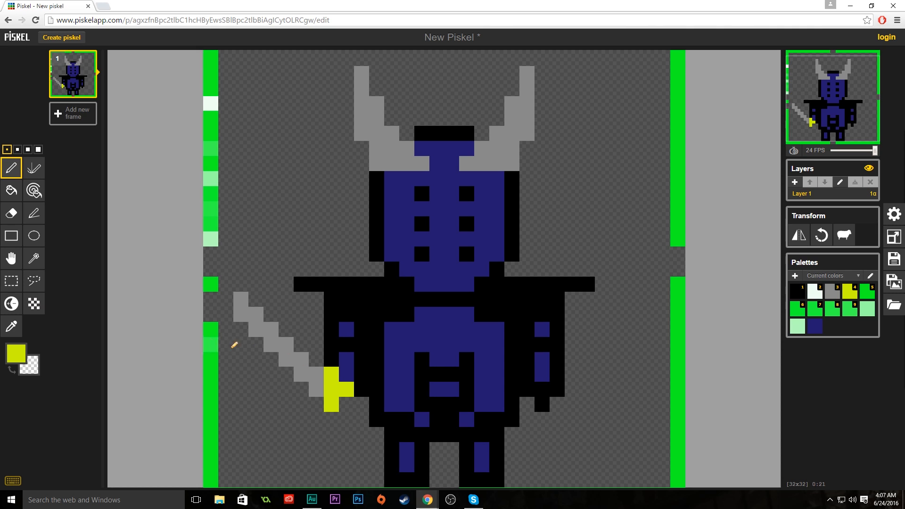
{"action": "right_click", "coordinate": [333, 377]}
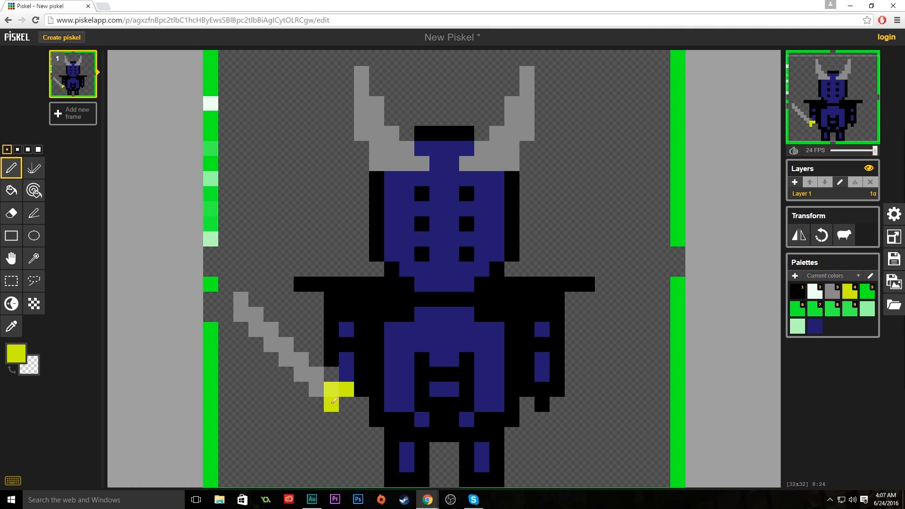
{"action": "left_click", "coordinate": [15, 355]}
{"action": "left_click", "coordinate": [33, 421]}
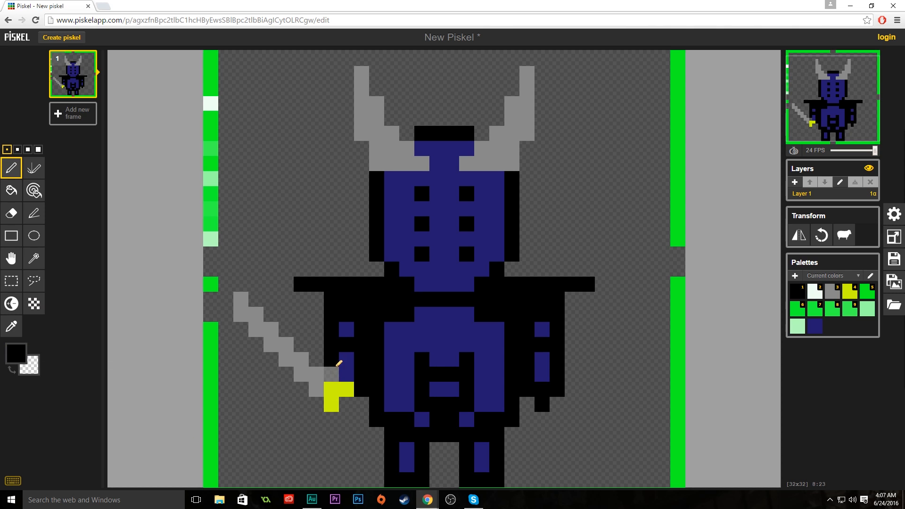
{"action": "scroll", "coordinate": [376, 423], "scroll_direction": "down", "scroll_amount": 2}
{"action": "scroll", "coordinate": [373, 413], "scroll_direction": "down", "scroll_amount": 1}
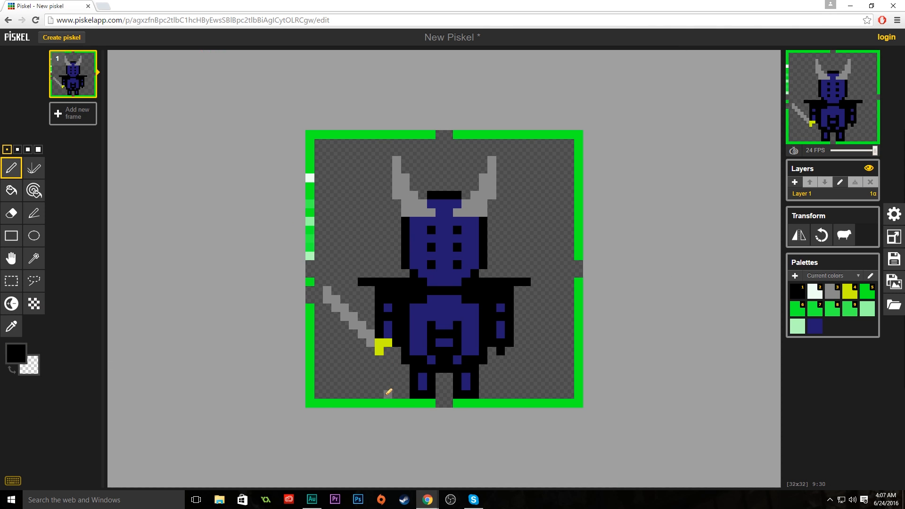
Step: Erase the yellow pixel hanging below the sword's guard and the guard pixel farthest from the blade
{"action": "scroll", "coordinate": [387, 395], "scroll_direction": "up", "scroll_amount": 1}
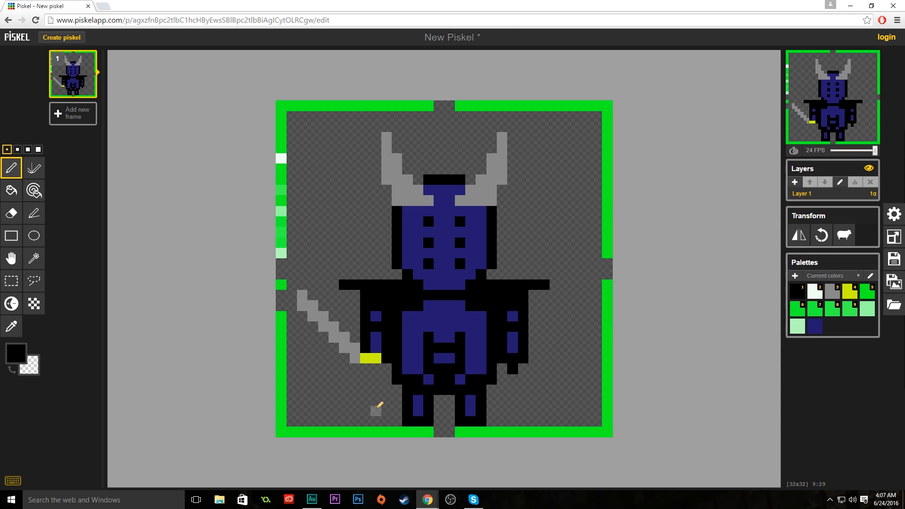
{"action": "scroll", "coordinate": [378, 406], "scroll_direction": "up", "scroll_amount": 2}
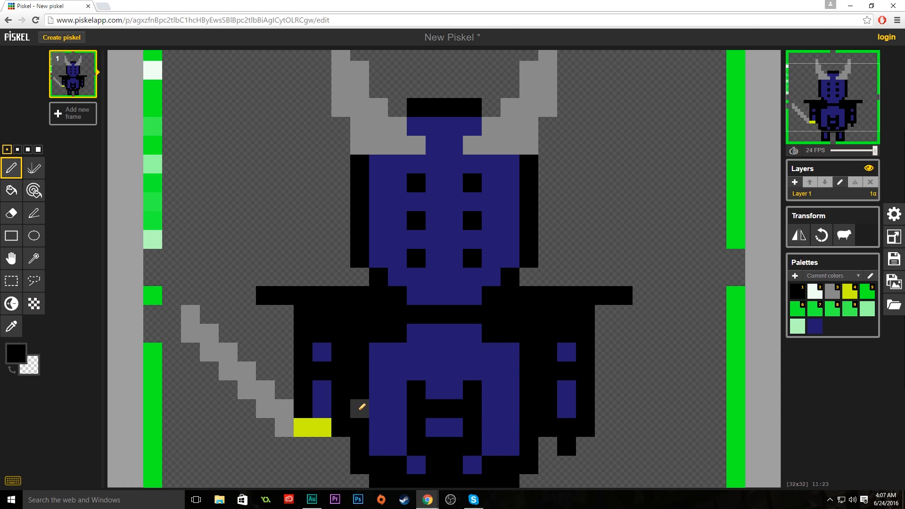
{"action": "scroll", "coordinate": [361, 409], "scroll_direction": "down", "scroll_amount": 3}
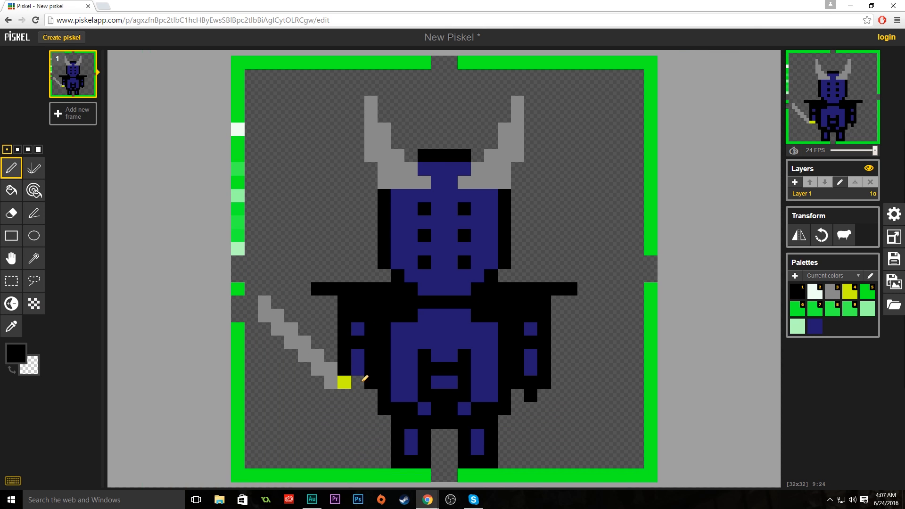
{"action": "scroll", "coordinate": [366, 430], "scroll_direction": "up", "scroll_amount": 2}
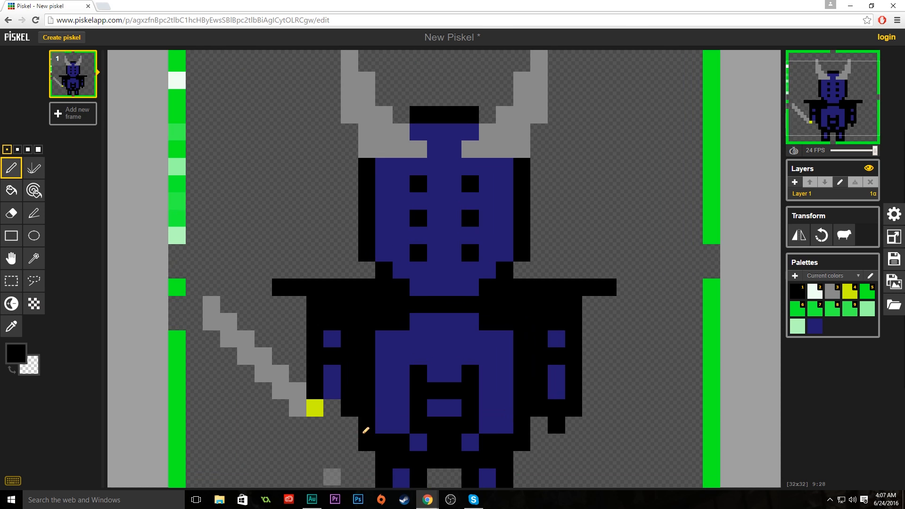
{"action": "left_click", "coordinate": [32, 358]}
{"action": "left_click", "coordinate": [11, 326]}
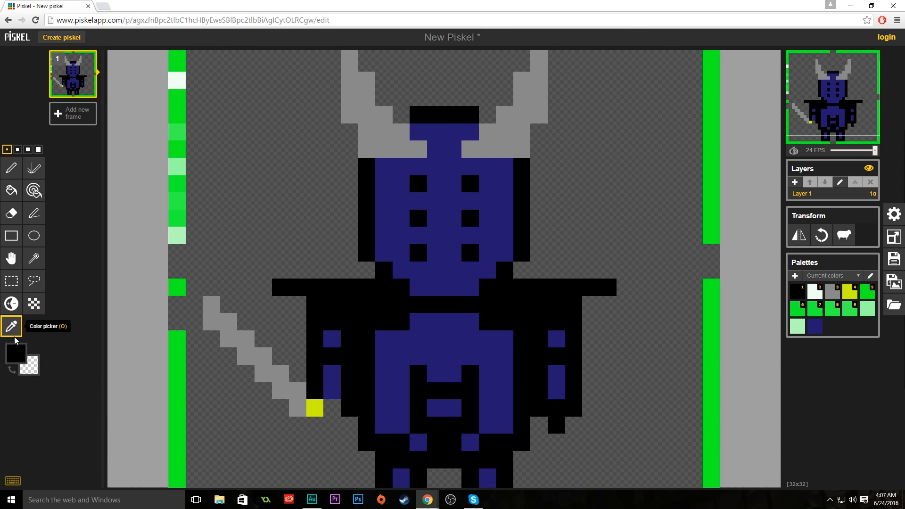
{"action": "left_click", "coordinate": [16, 353]}
{"action": "left_click", "coordinate": [17, 391]}
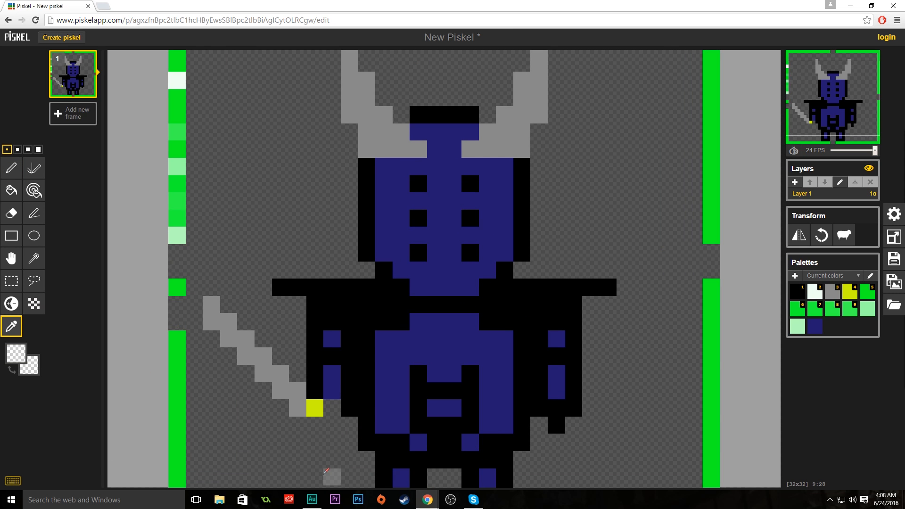
{"action": "left_click", "coordinate": [332, 425]}
{"action": "left_click", "coordinate": [16, 354]}
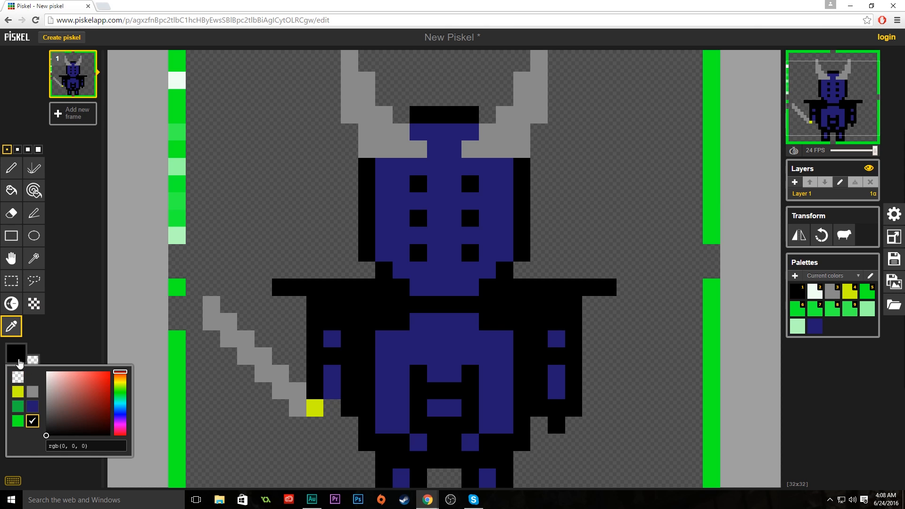
Step: Repaint the missing second pixel of the sword's handle yellow with the Pen, using rgb(206, 242, 0)
{"action": "left_click", "coordinate": [11, 168]}
{"action": "left_click", "coordinate": [15, 354]}
{"action": "left_click", "coordinate": [17, 391]}
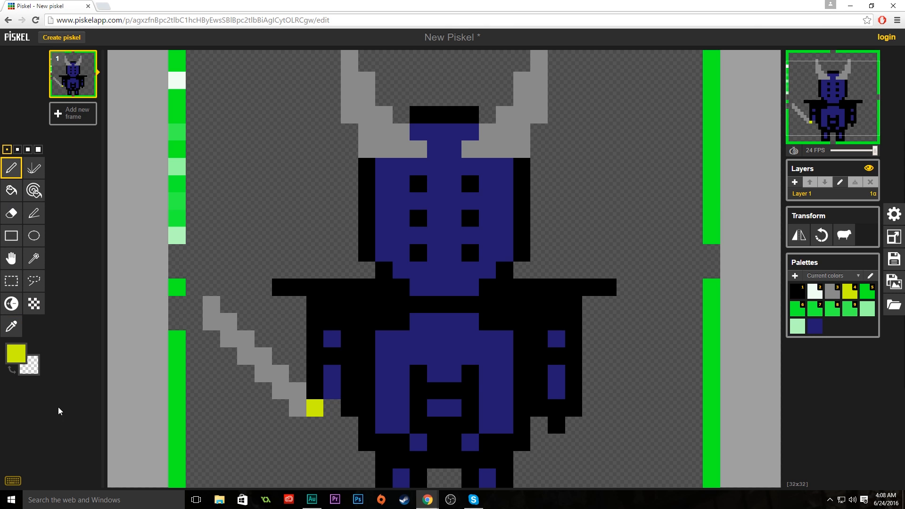
{"action": "left_click", "coordinate": [332, 409]}
{"action": "scroll", "coordinate": [354, 397], "scroll_direction": "down", "scroll_amount": 2}
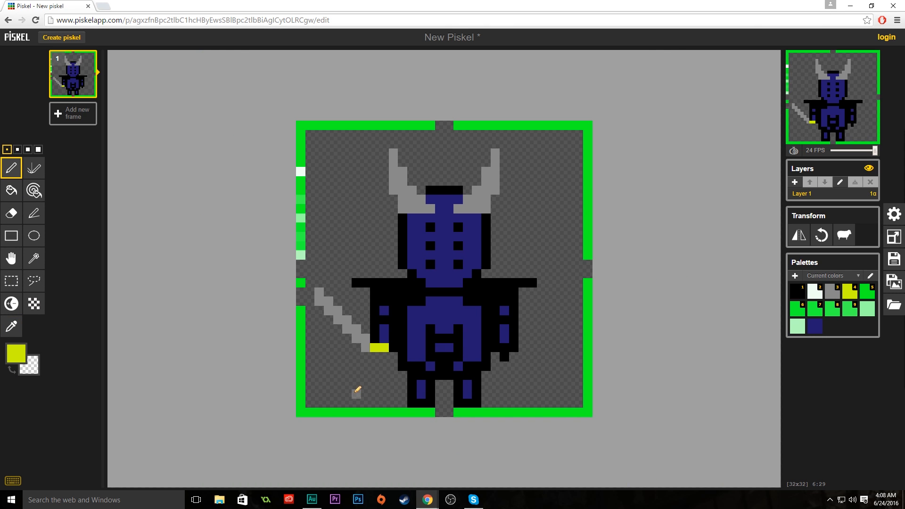
{"action": "scroll", "coordinate": [357, 390], "scroll_direction": "up", "scroll_amount": 4}
{"action": "scroll", "coordinate": [369, 380], "scroll_direction": "down", "scroll_amount": 2}
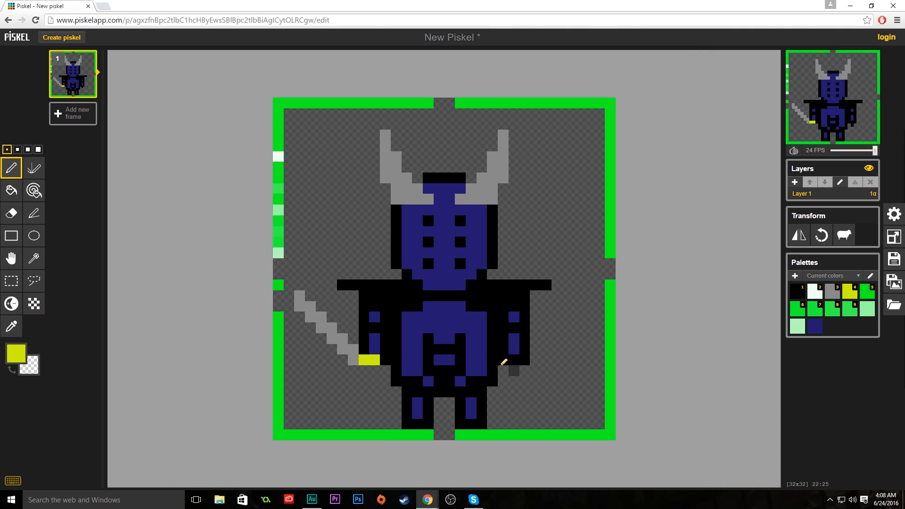
Step: Set the primary drawing color to the blade's grey
{"action": "left_click", "coordinate": [19, 355]}
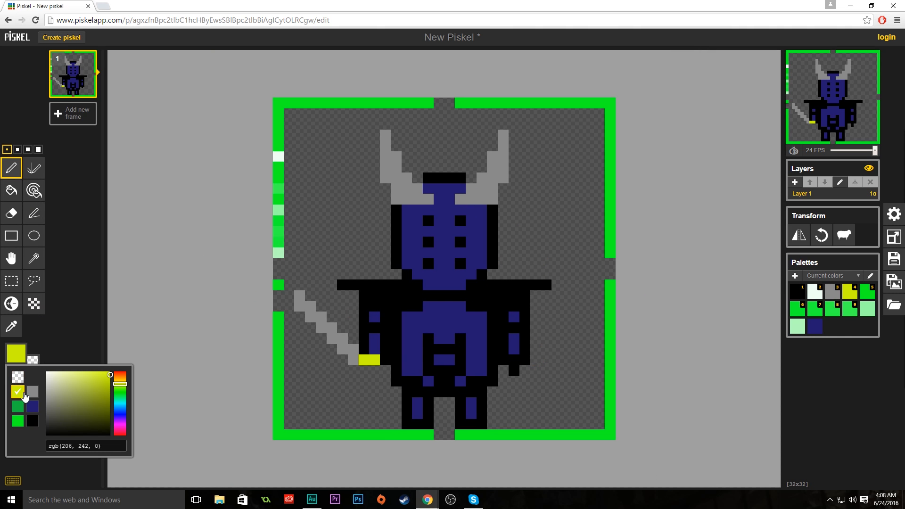
{"action": "left_click", "coordinate": [28, 395]}
{"action": "left_click", "coordinate": [526, 371]}
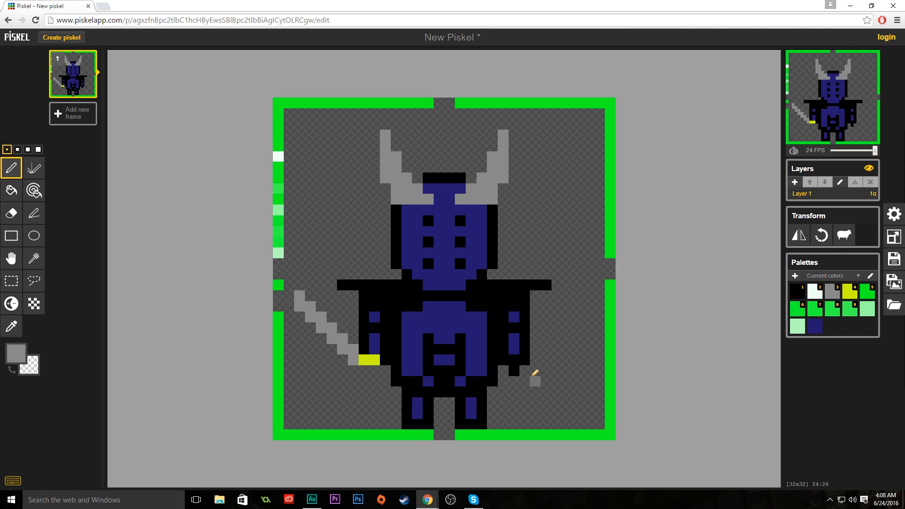
Step: Try the light canvas backgrounds in the preferences and apply the palest white checkered one
{"action": "left_click", "coordinate": [895, 237]}
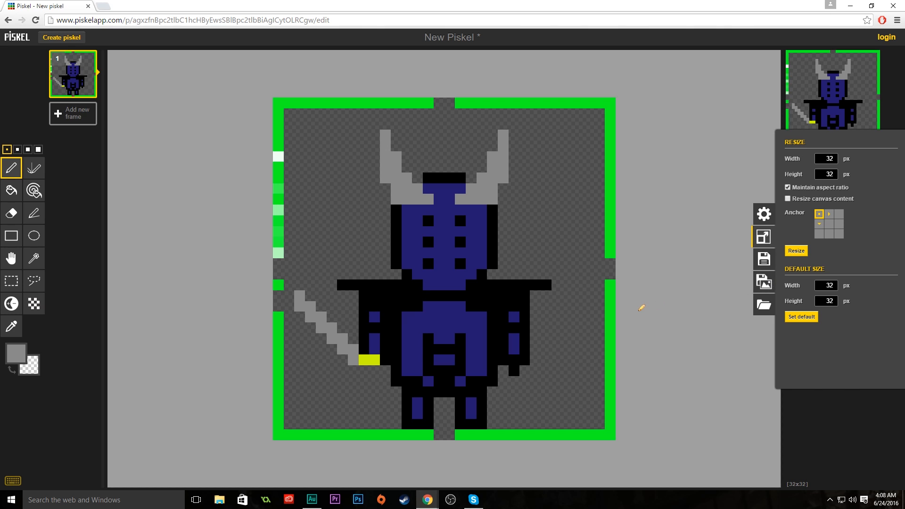
{"action": "left_click", "coordinate": [642, 308]}
{"action": "left_click", "coordinate": [898, 215]}
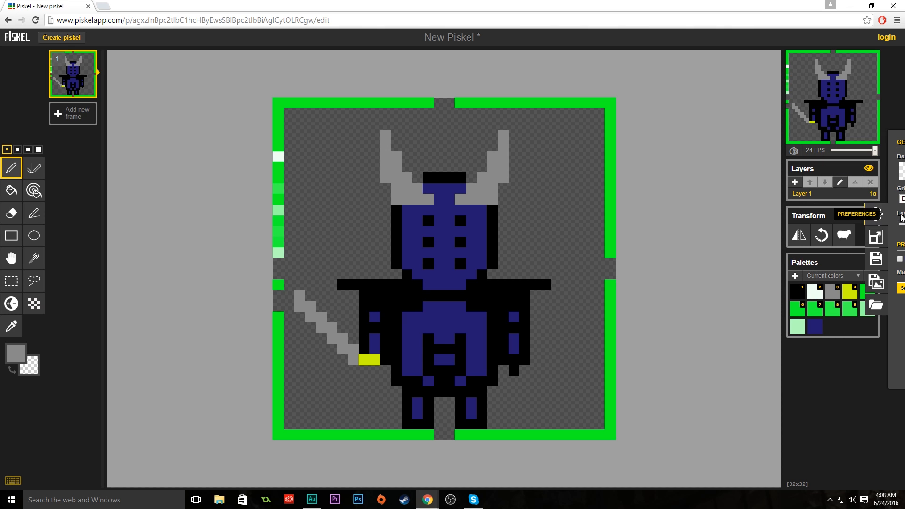
{"action": "left_click", "coordinate": [839, 174]}
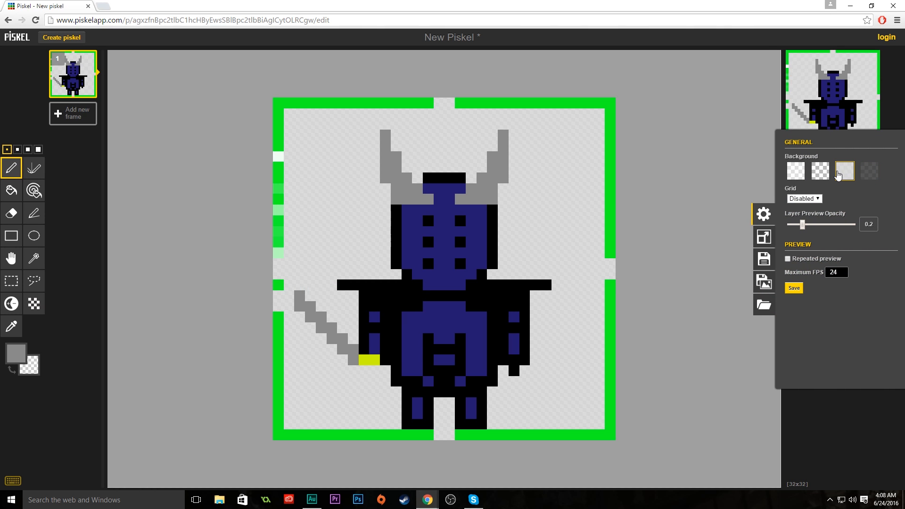
{"action": "left_click", "coordinate": [796, 171]}
{"action": "left_click", "coordinate": [820, 171]}
{"action": "left_click", "coordinate": [845, 171]}
{"action": "left_click", "coordinate": [820, 172]}
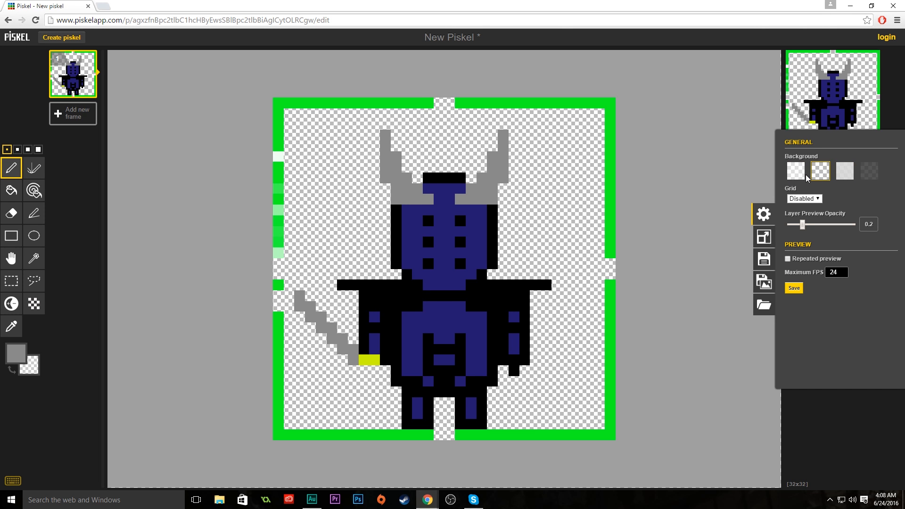
{"action": "left_click", "coordinate": [802, 173]}
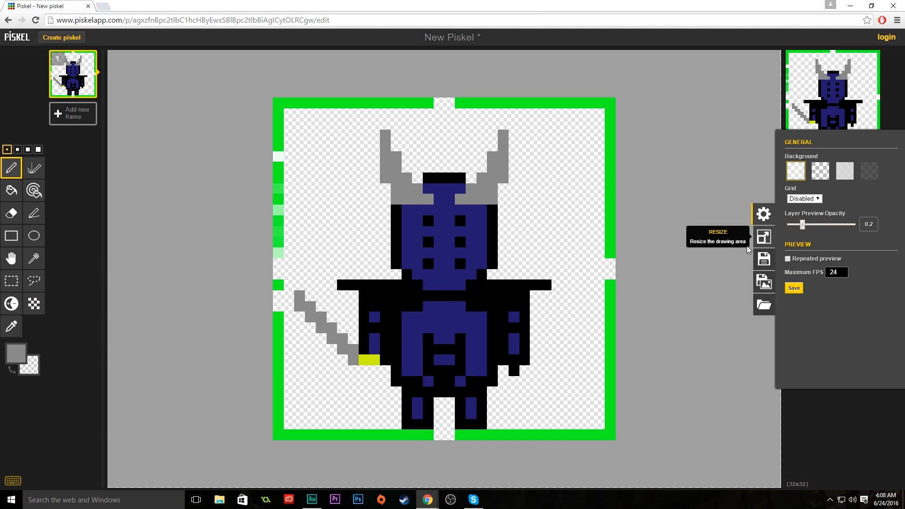
{"action": "scroll", "coordinate": [473, 260], "scroll_direction": "up", "scroll_amount": 4}
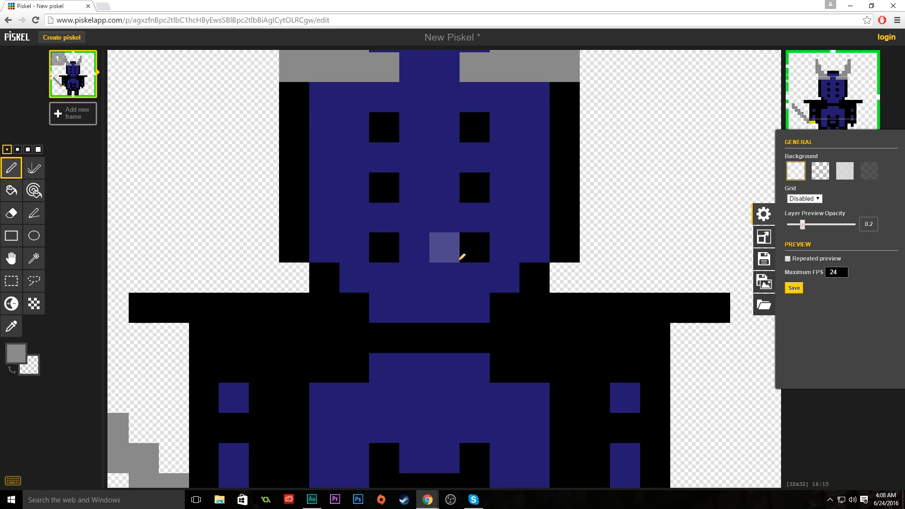
{"action": "scroll", "coordinate": [445, 311], "scroll_direction": "down", "scroll_amount": 2}
{"action": "scroll", "coordinate": [445, 311], "scroll_direction": "down", "scroll_amount": 1}
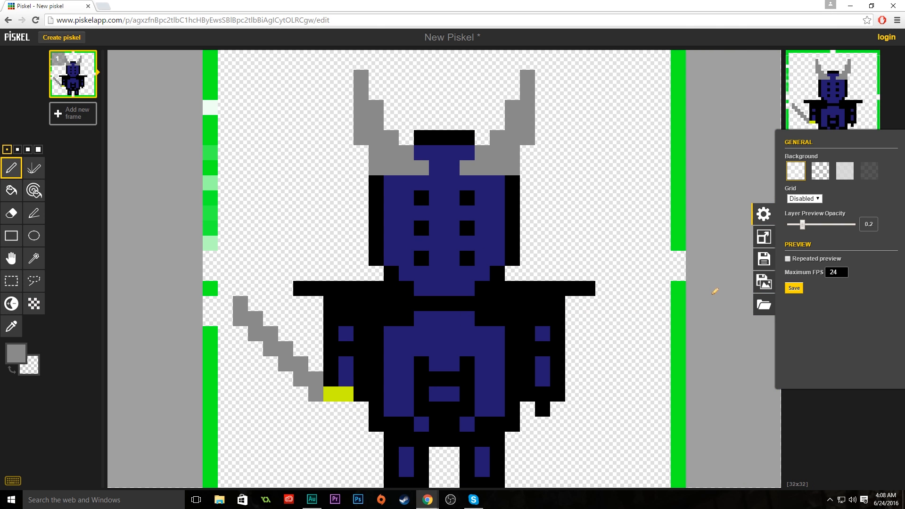
Step: Review the options for resizing, saving and exporting the sprite, including the spritesheet, ZIP and animated GIF exports
{"action": "left_click", "coordinate": [757, 241]}
{"action": "left_click", "coordinate": [764, 259]}
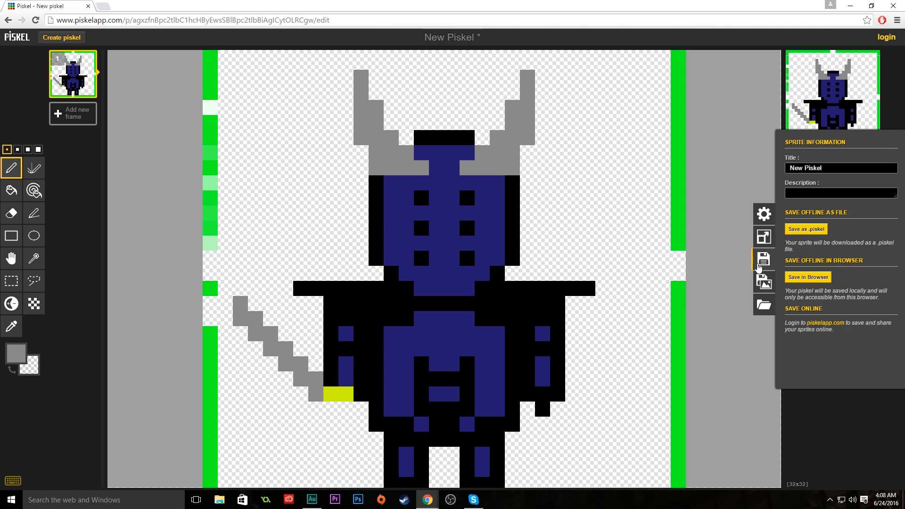
{"action": "left_click", "coordinate": [765, 283]}
{"action": "left_click", "coordinate": [769, 225]}
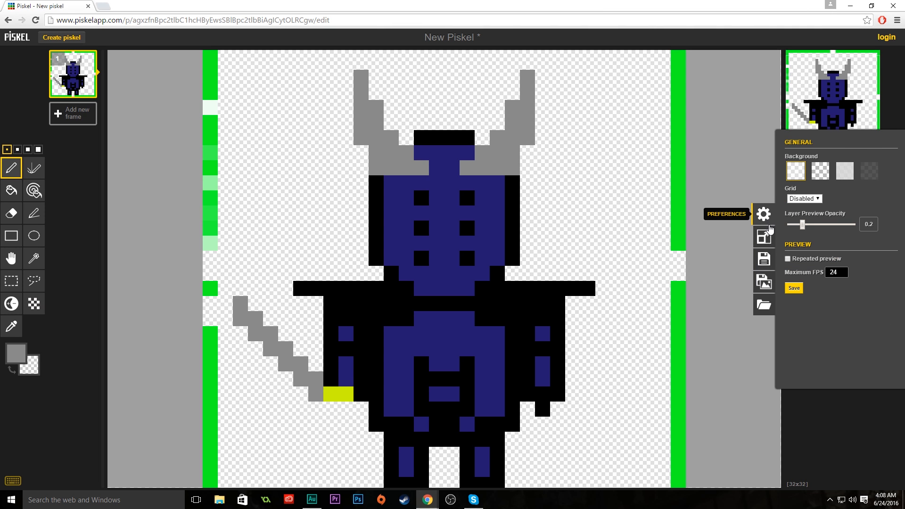
{"action": "left_click", "coordinate": [767, 238]}
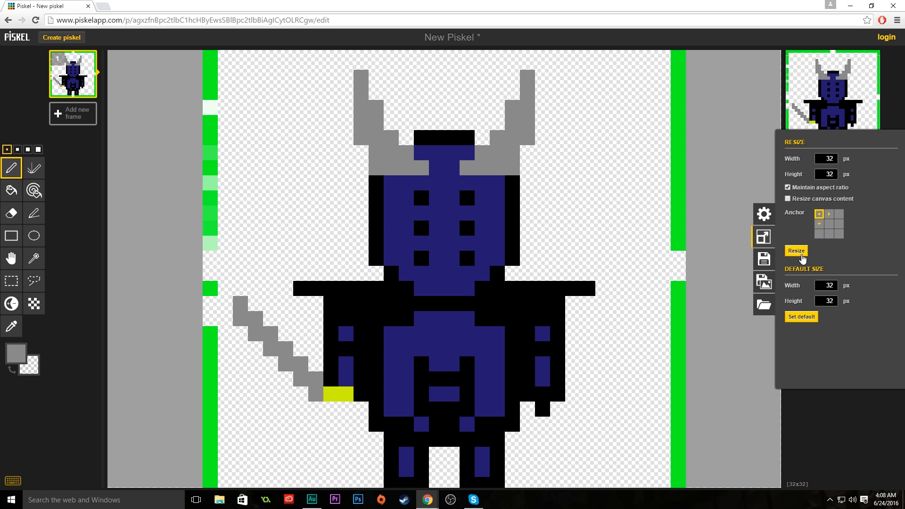
{"action": "left_click", "coordinate": [765, 260]}
{"action": "left_click", "coordinate": [764, 282]}
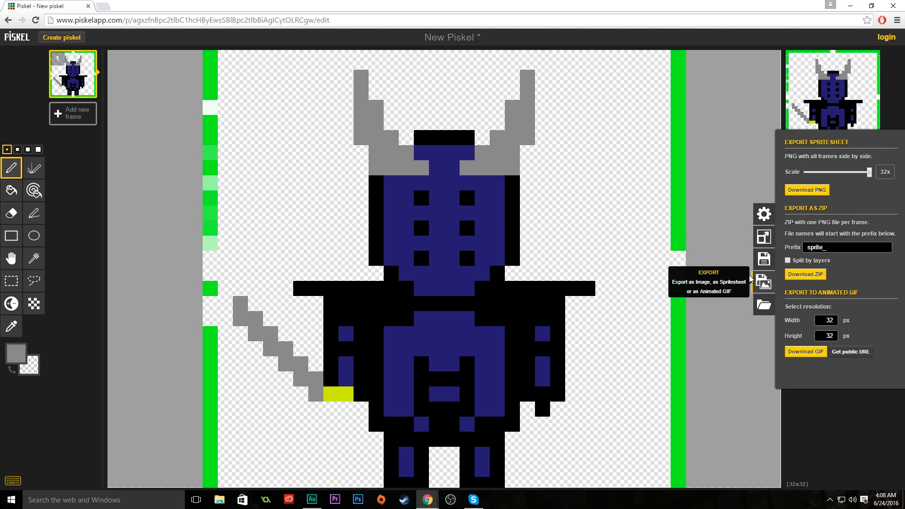
{"action": "left_click", "coordinate": [726, 205]}
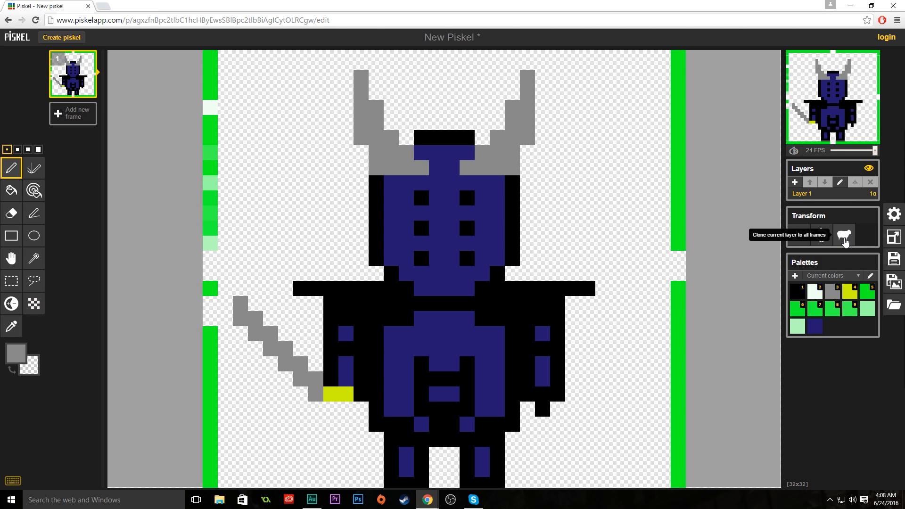
Step: Try grid widths of 4px, 3px and 1px over the knight, and set the grid back to Disabled
{"action": "left_click", "coordinate": [895, 214]}
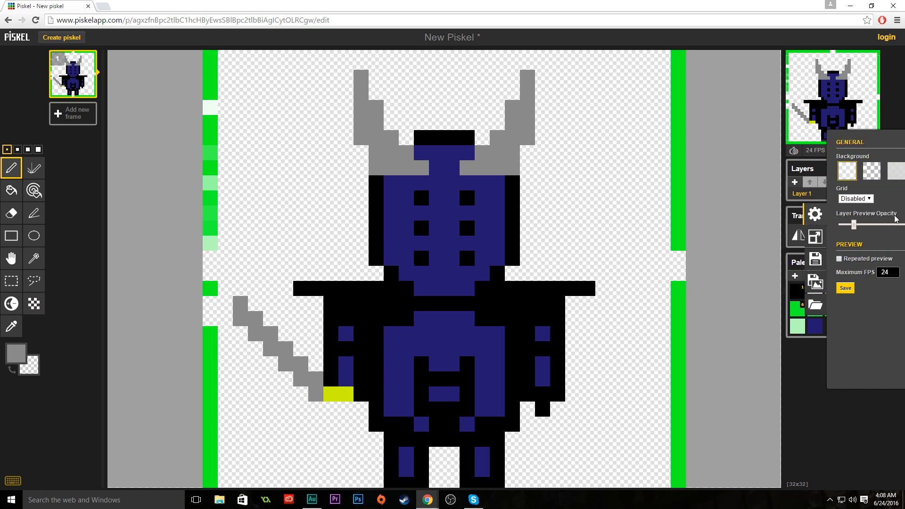
{"action": "left_click", "coordinate": [817, 199]}
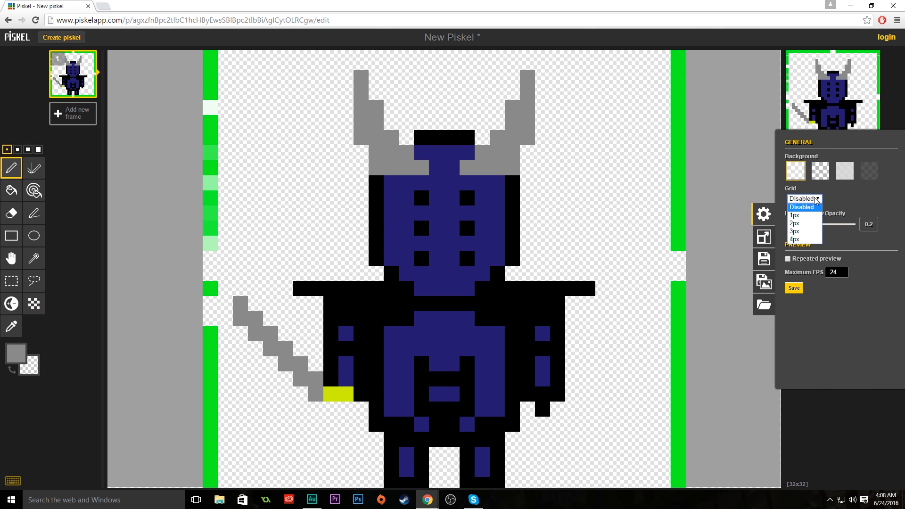
{"action": "left_click", "coordinate": [809, 241]}
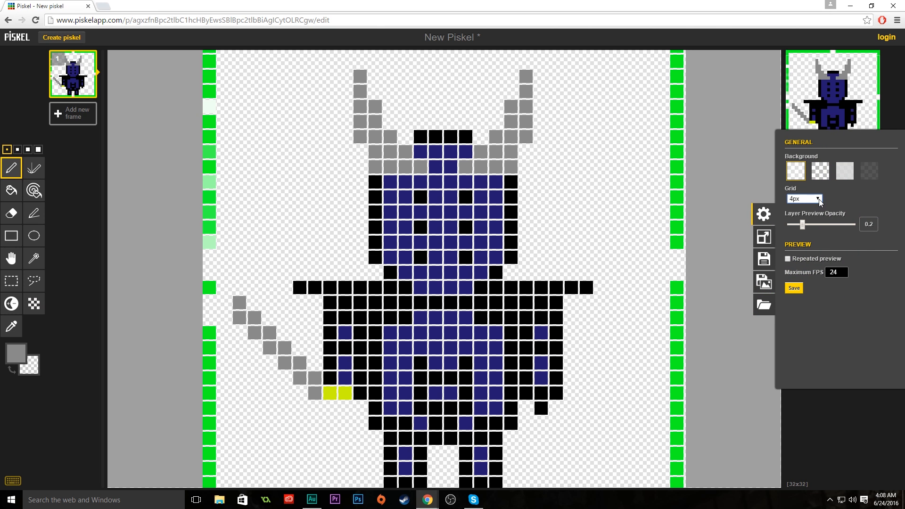
{"action": "left_click", "coordinate": [820, 202]}
{"action": "left_click", "coordinate": [810, 232]}
{"action": "left_click", "coordinate": [821, 199]}
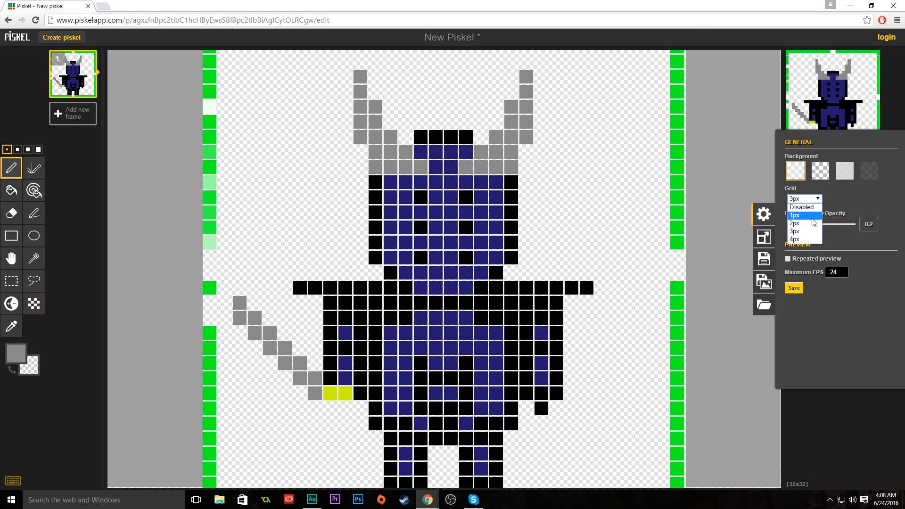
{"action": "left_click", "coordinate": [812, 218]}
{"action": "scroll", "coordinate": [633, 283], "scroll_direction": "down", "scroll_amount": 2}
{"action": "scroll", "coordinate": [462, 337], "scroll_direction": "up", "scroll_amount": 2}
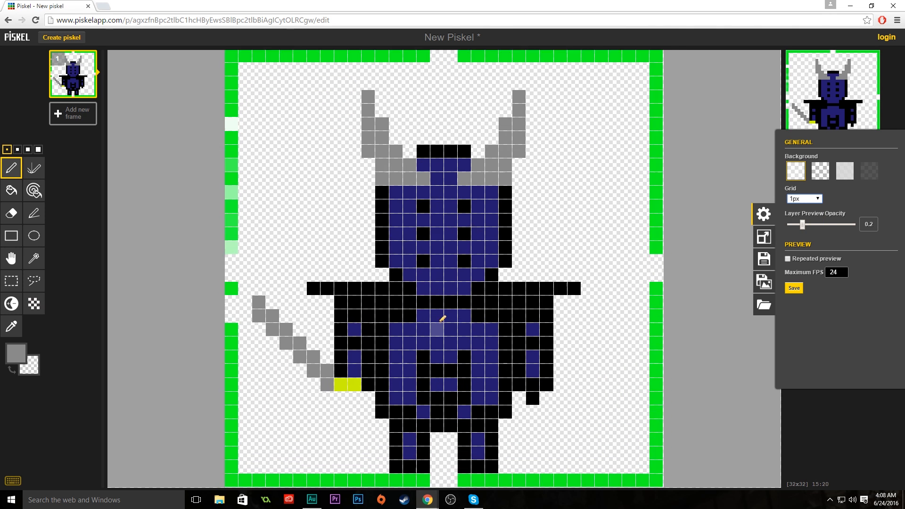
{"action": "scroll", "coordinate": [443, 319], "scroll_direction": "up", "scroll_amount": 1}
{"action": "left_click", "coordinate": [805, 198]}
{"action": "left_click", "coordinate": [806, 209]}
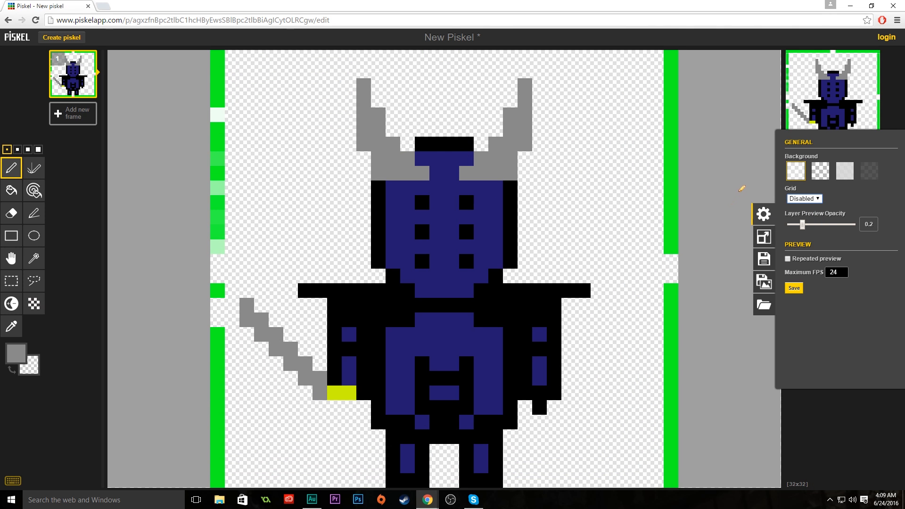
Step: Close the preferences and pencil the grey core and first prongs of a spiked shape around the knight's empty hand
{"action": "left_click", "coordinate": [742, 189]}
{"action": "scroll", "coordinate": [586, 329], "scroll_direction": "down", "scroll_amount": 2}
{"action": "scroll", "coordinate": [555, 419], "scroll_direction": "up", "scroll_amount": 2}
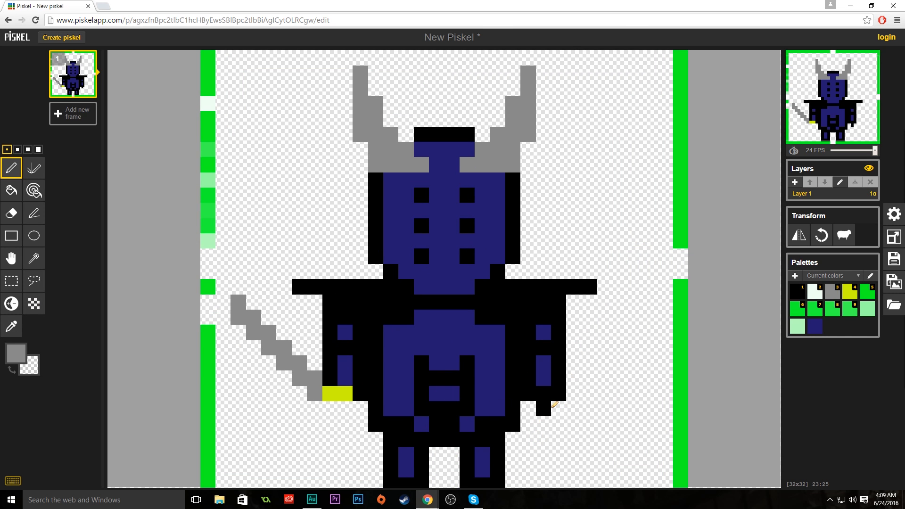
{"action": "scroll", "coordinate": [555, 404], "scroll_direction": "down", "scroll_amount": 1}
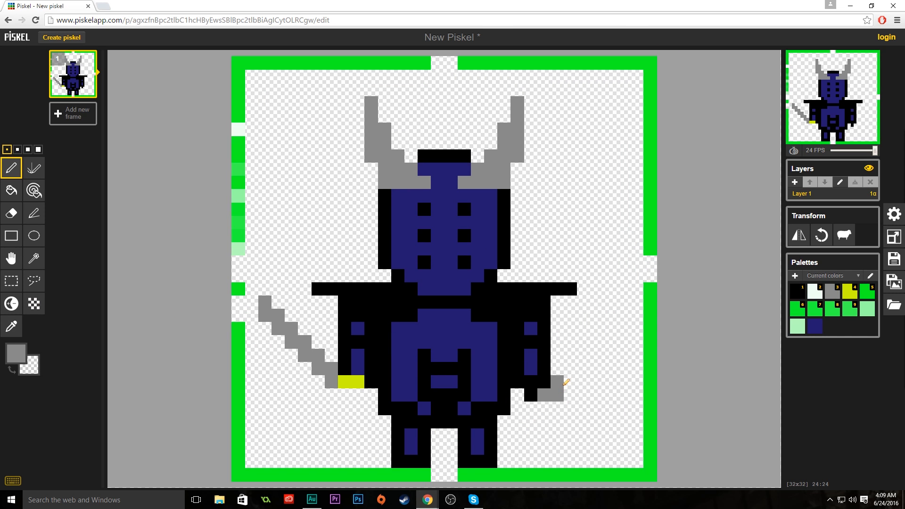
{"action": "left_click_drag", "start_coordinate": [557, 382], "coordinate": [547, 404]}
{"action": "left_click", "coordinate": [544, 422]}
{"action": "left_click", "coordinate": [557, 422]}
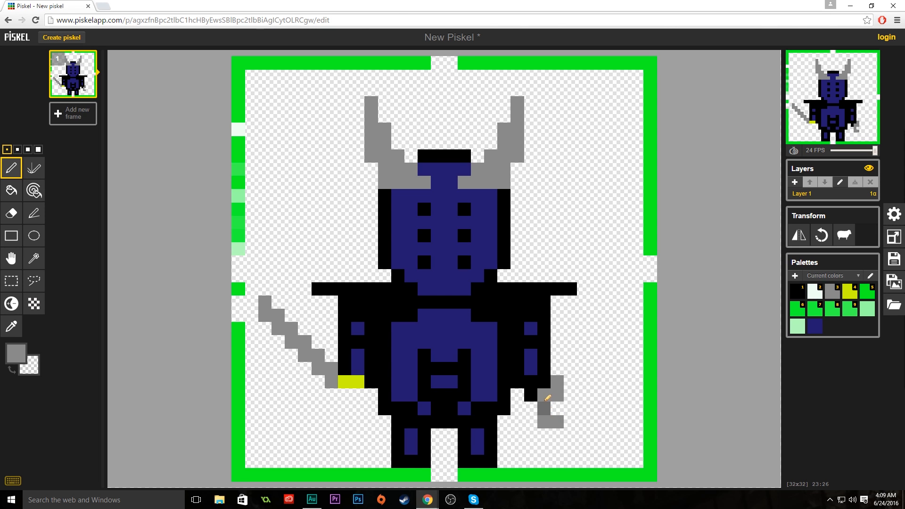
{"action": "mouse_move", "coordinate": [532, 396]}
{"action": "left_mouse_down"}
{"action": "mouse_move", "coordinate": [517, 397]}
{"action": "mouse_move", "coordinate": [517, 408]}
{"action": "left_mouse_up"}
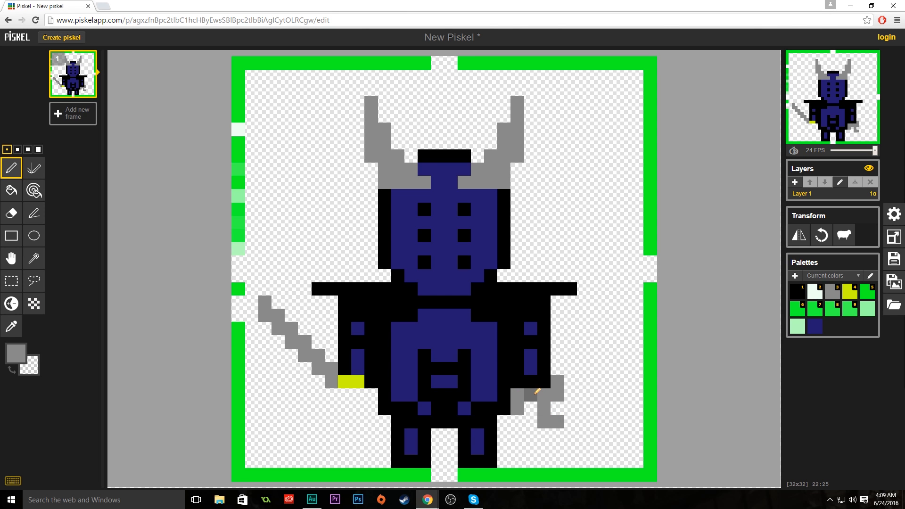
{"action": "left_click_drag", "start_coordinate": [544, 369], "coordinate": [531, 368]}
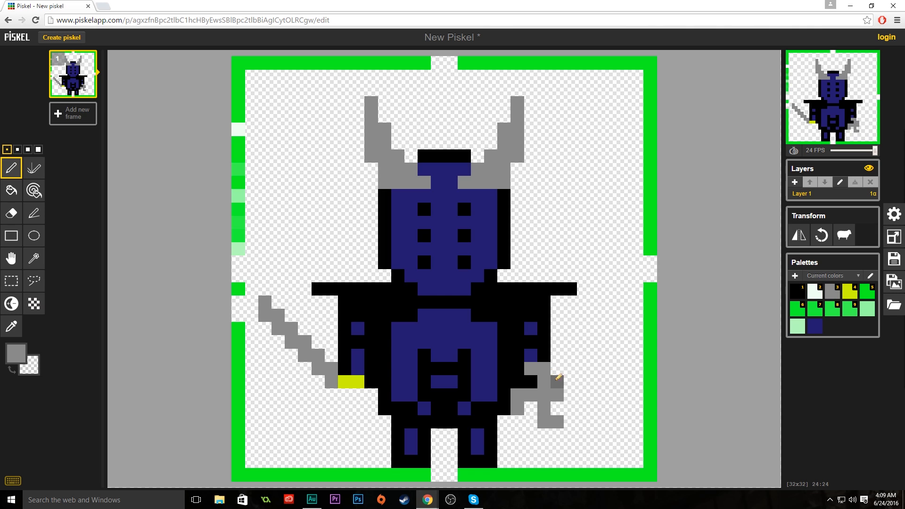
Step: Extend the grey shape outward from the body with a stepped prong that curves upward
{"action": "left_click", "coordinate": [572, 395]}
{"action": "left_click", "coordinate": [576, 384]}
{"action": "scroll", "coordinate": [594, 408], "scroll_direction": "down", "scroll_amount": 1}
{"action": "scroll", "coordinate": [582, 400], "scroll_direction": "up", "scroll_amount": 2}
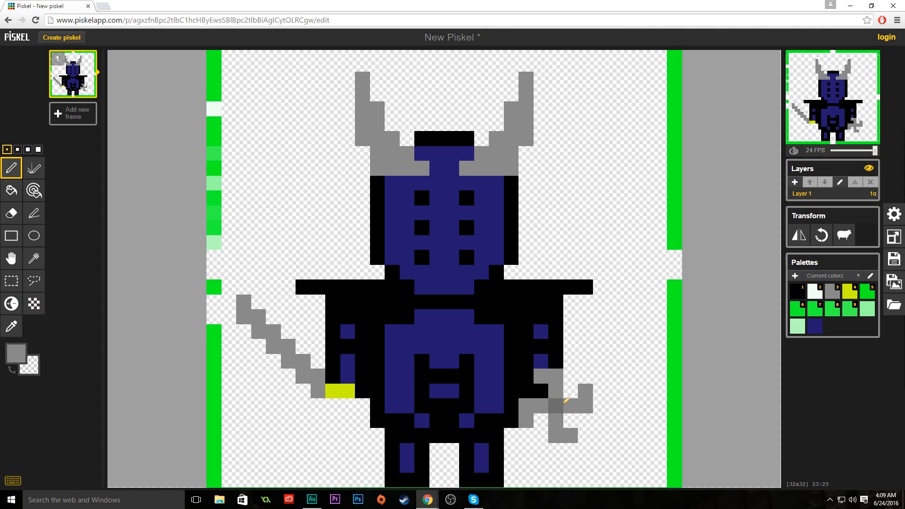
{"action": "scroll", "coordinate": [606, 389], "scroll_direction": "up", "scroll_amount": 1}
{"action": "scroll", "coordinate": [610, 391], "scroll_direction": "down", "scroll_amount": 1}
{"action": "scroll", "coordinate": [610, 391], "scroll_direction": "up", "scroll_amount": 1}
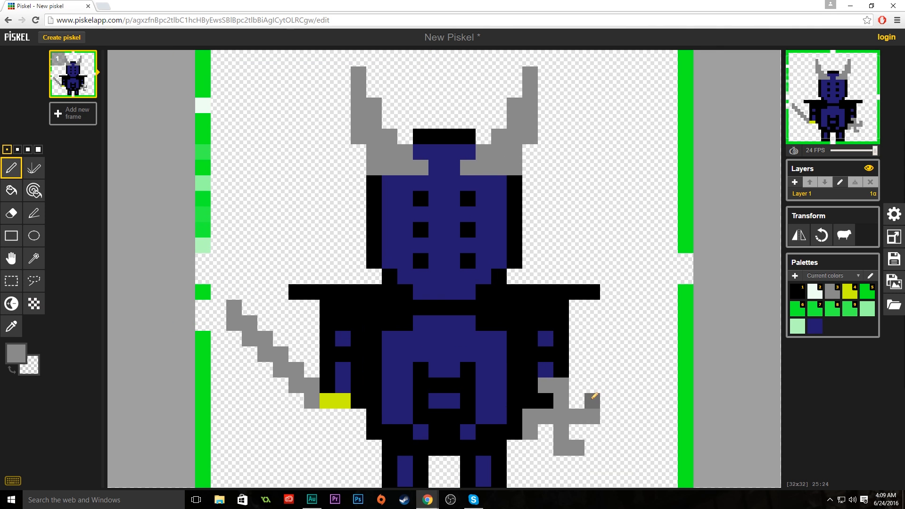
{"action": "left_click_drag", "start_coordinate": [608, 401], "coordinate": [609, 384]}
{"action": "scroll", "coordinate": [576, 418], "scroll_direction": "down", "scroll_amount": 1}
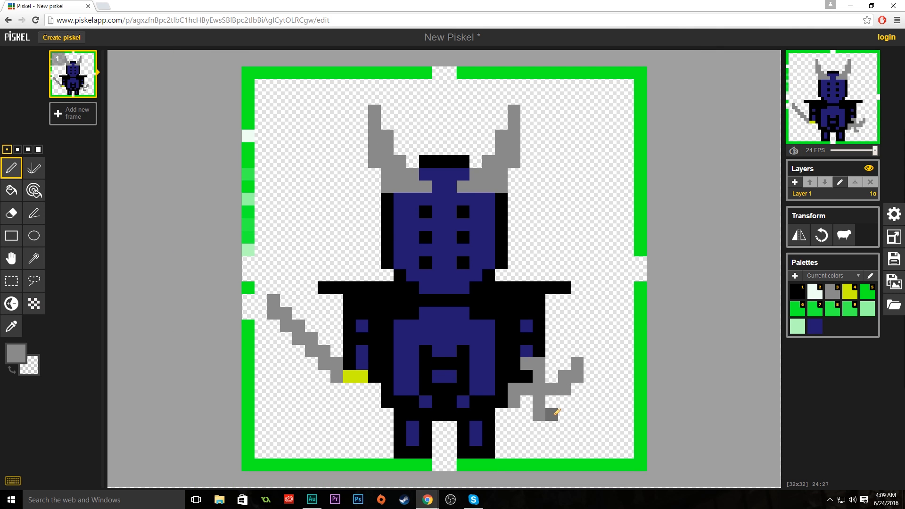
Step: Lengthen the grey shape's upper and lower prongs by a few pixels and fill the gaps at its centre with grey
{"action": "scroll", "coordinate": [542, 416], "scroll_direction": "up", "scroll_amount": 1}
{"action": "left_click", "coordinate": [542, 364]}
{"action": "left_click", "coordinate": [535, 362]}
{"action": "scroll", "coordinate": [534, 368], "scroll_direction": "down", "scroll_amount": 1}
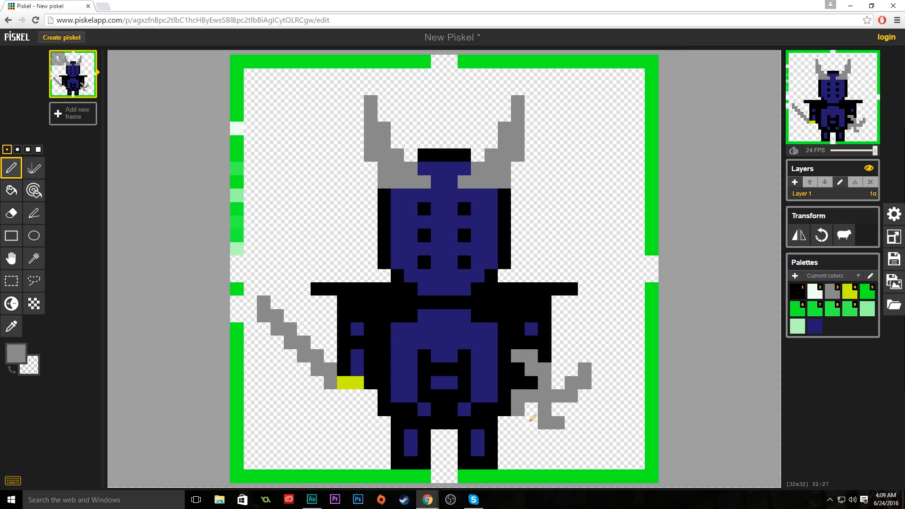
{"action": "left_click", "coordinate": [504, 410]}
{"action": "left_click", "coordinate": [558, 436]}
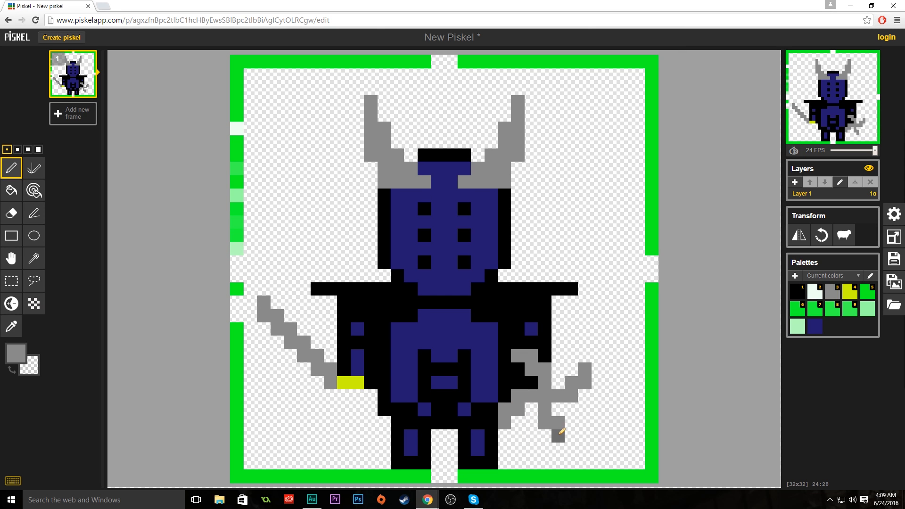
{"action": "left_click", "coordinate": [571, 436]}
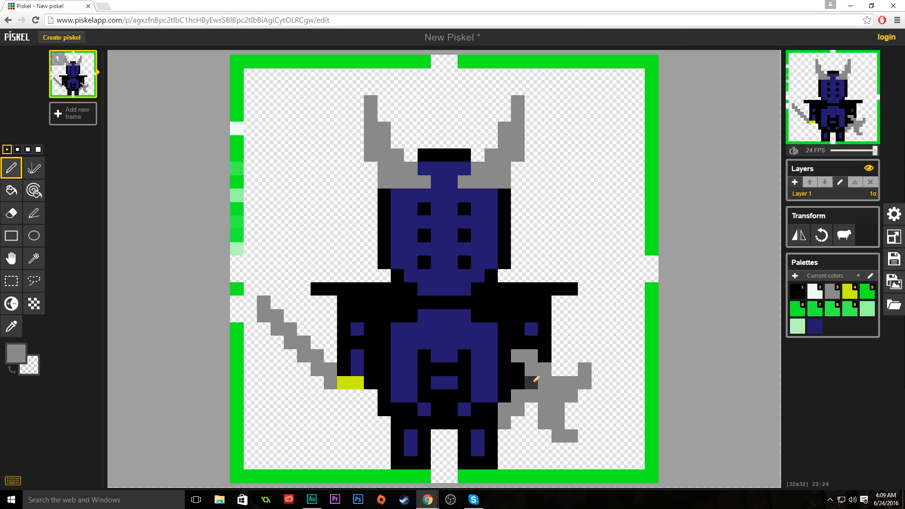
{"action": "scroll", "coordinate": [592, 429], "scroll_direction": "down", "scroll_amount": 1}
{"action": "scroll", "coordinate": [581, 420], "scroll_direction": "up", "scroll_amount": 1}
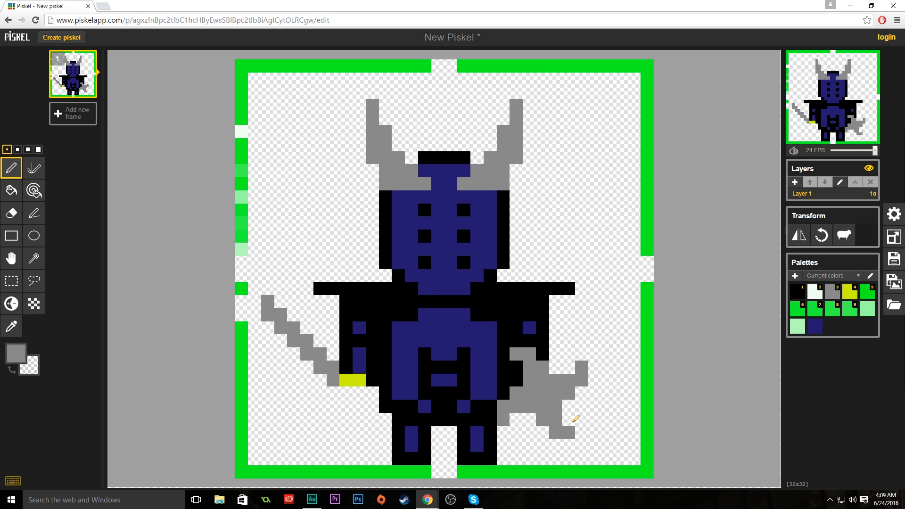
{"action": "scroll", "coordinate": [581, 420], "scroll_direction": "up", "scroll_amount": 1}
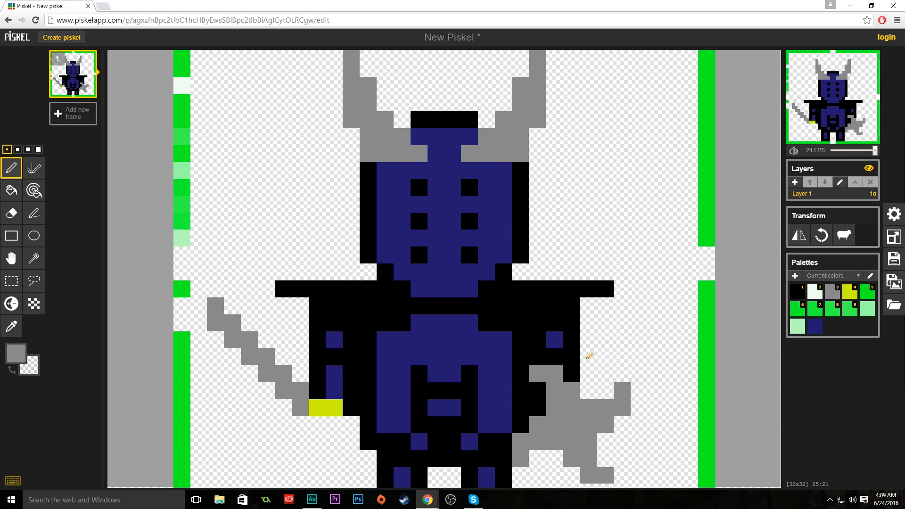
{"action": "scroll", "coordinate": [444, 368], "scroll_direction": "down", "scroll_amount": 2}
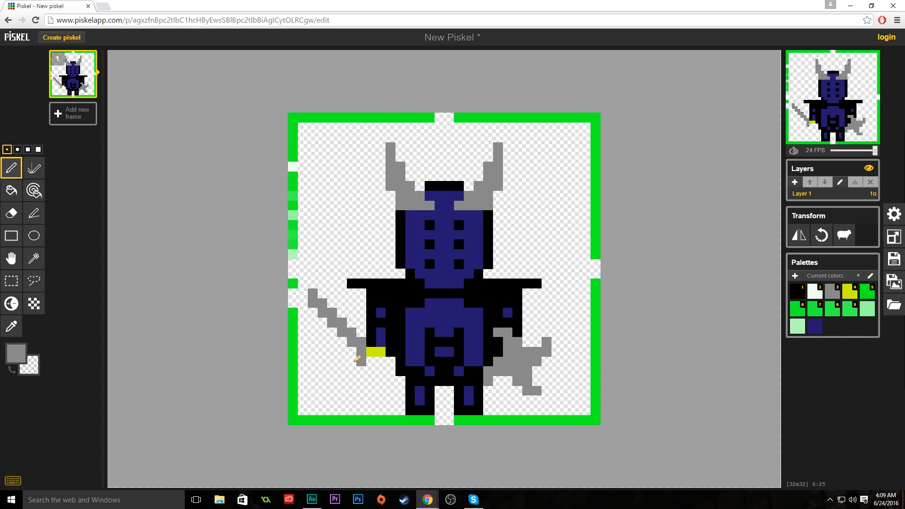
Step: Thicken the sword blade with grey pixels along its lower edge and extend its tip to the green border
{"action": "left_click_drag", "start_coordinate": [350, 355], "coordinate": [349, 346]}
{"action": "left_click", "coordinate": [342, 352]}
{"action": "left_click_drag", "start_coordinate": [337, 340], "coordinate": [314, 315]}
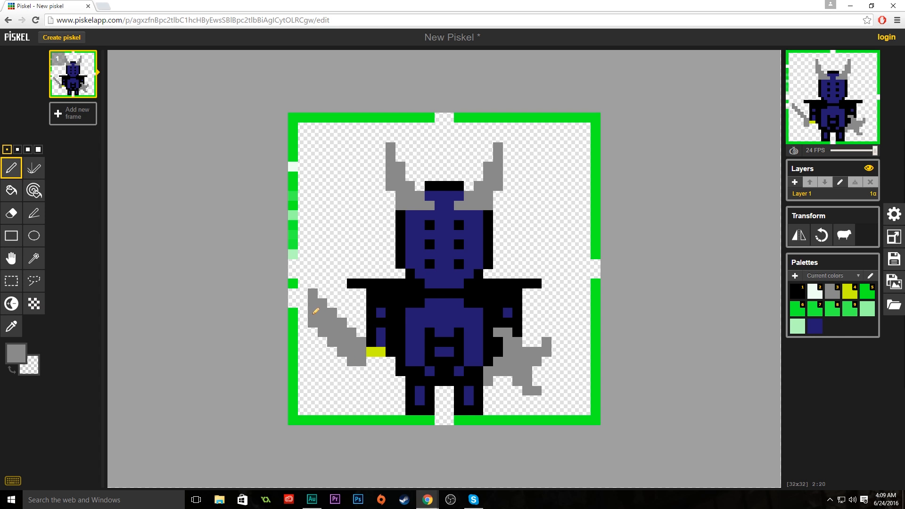
{"action": "left_click_drag", "start_coordinate": [312, 310], "coordinate": [304, 291]}
{"action": "left_click", "coordinate": [303, 284]}
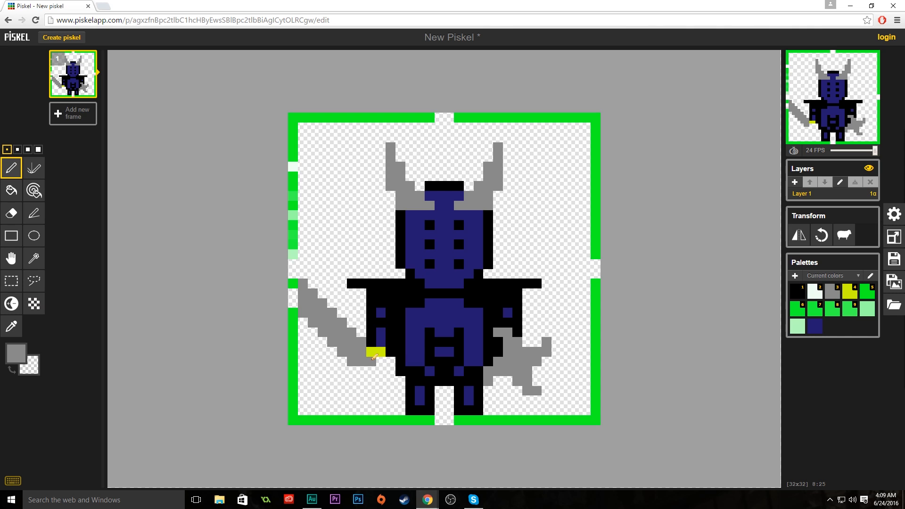
Step: Erase the entire green border around the edge of the canvas, including its light pixels
{"action": "scroll", "coordinate": [380, 384], "scroll_direction": "up", "scroll_amount": 3}
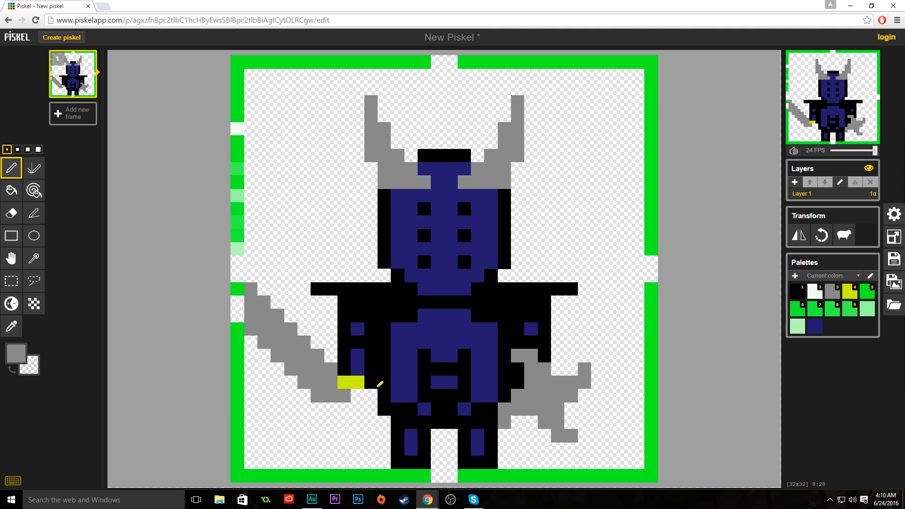
{"action": "scroll", "coordinate": [380, 384], "scroll_direction": "down", "scroll_amount": 3}
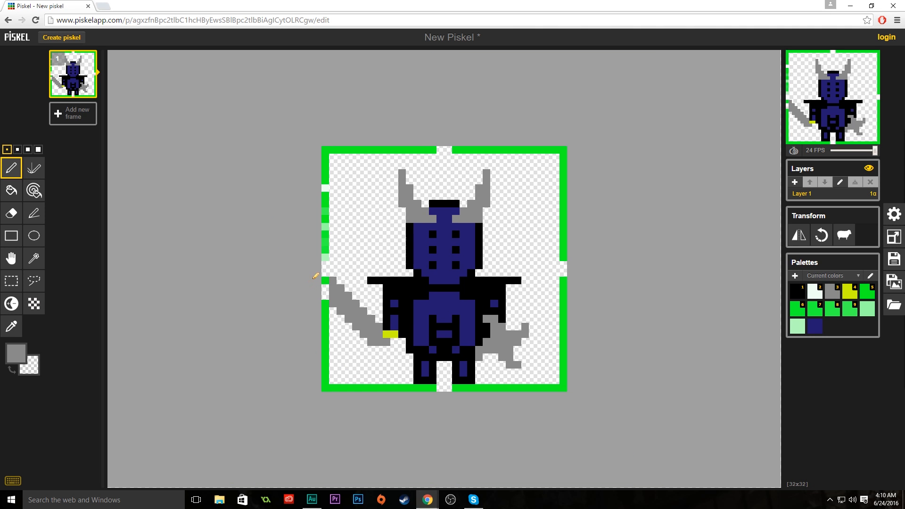
{"action": "mouse_move", "coordinate": [325, 277]}
{"action": "left_mouse_down"}
{"action": "mouse_move", "coordinate": [328, 386]}
{"action": "mouse_move", "coordinate": [560, 385]}
{"action": "mouse_move", "coordinate": [564, 369]}
{"action": "mouse_move", "coordinate": [566, 392]}
{"action": "mouse_move", "coordinate": [564, 147]}
{"action": "mouse_move", "coordinate": [331, 151]}
{"action": "mouse_move", "coordinate": [323, 177]}
{"action": "mouse_move", "coordinate": [331, 251]}
{"action": "left_mouse_up"}
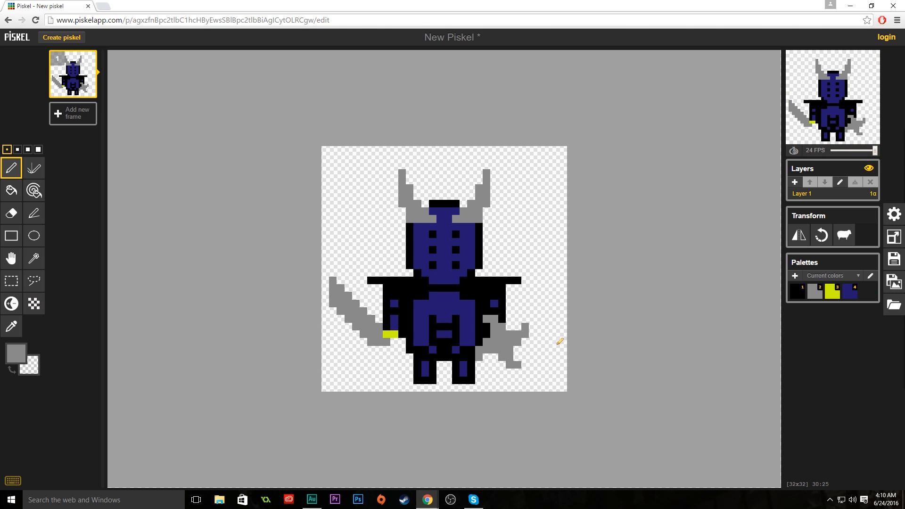
{"action": "scroll", "coordinate": [560, 341], "scroll_direction": "up", "scroll_amount": 3}
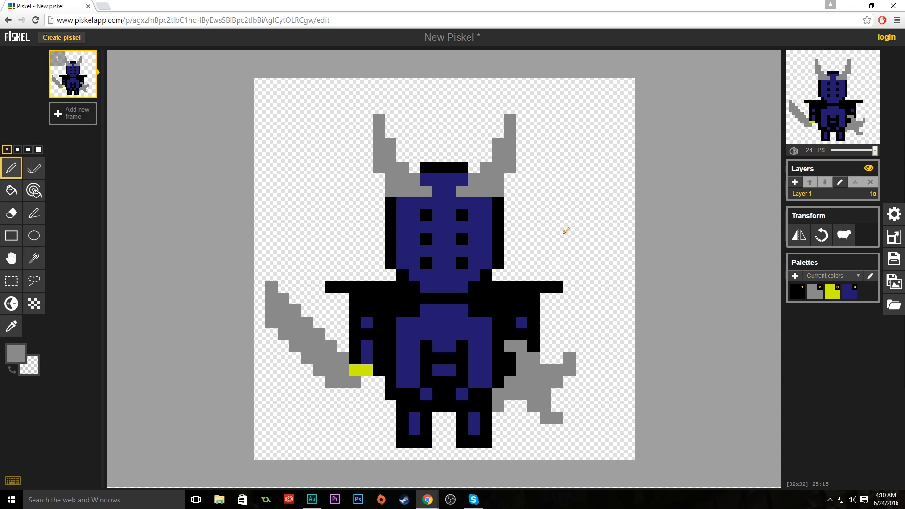
Step: Examine the export settings, the offline save options and the options for loading local saves, .piskel files and images
{"action": "left_click", "coordinate": [895, 281]}
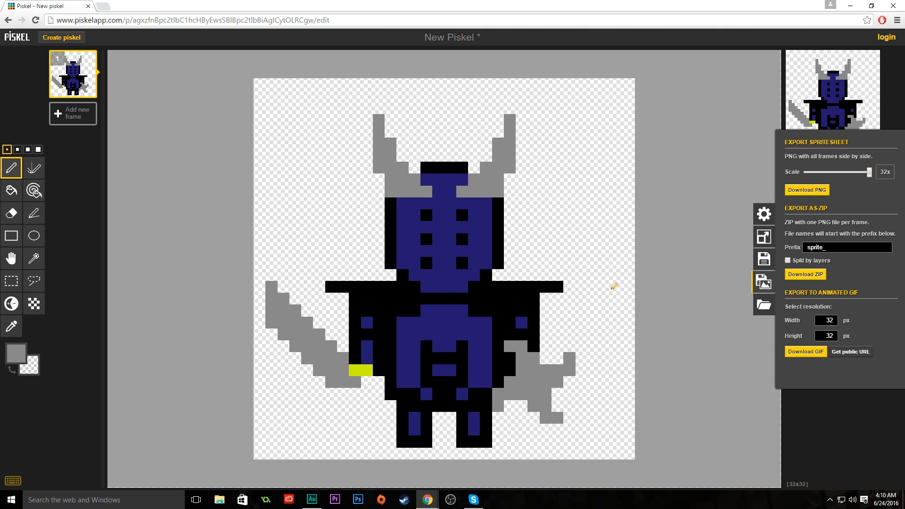
{"action": "left_click", "coordinate": [185, 210]}
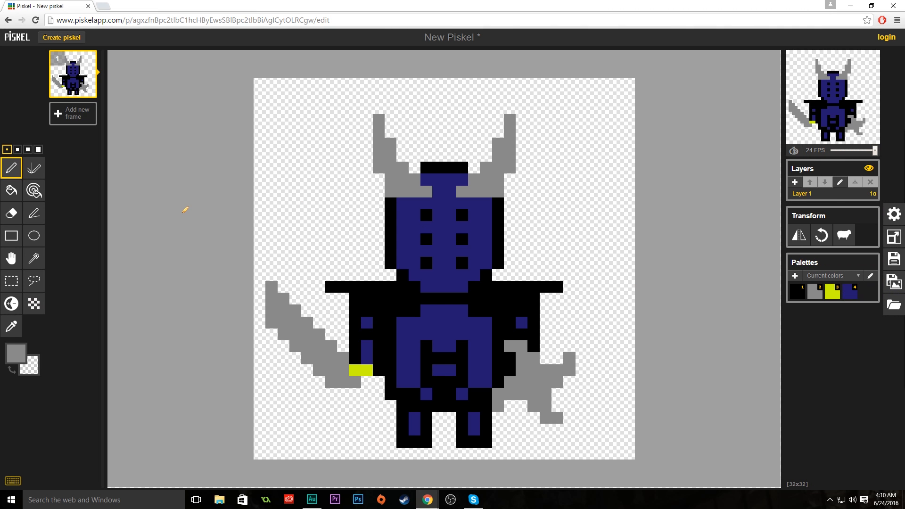
{"action": "left_click", "coordinate": [895, 261]}
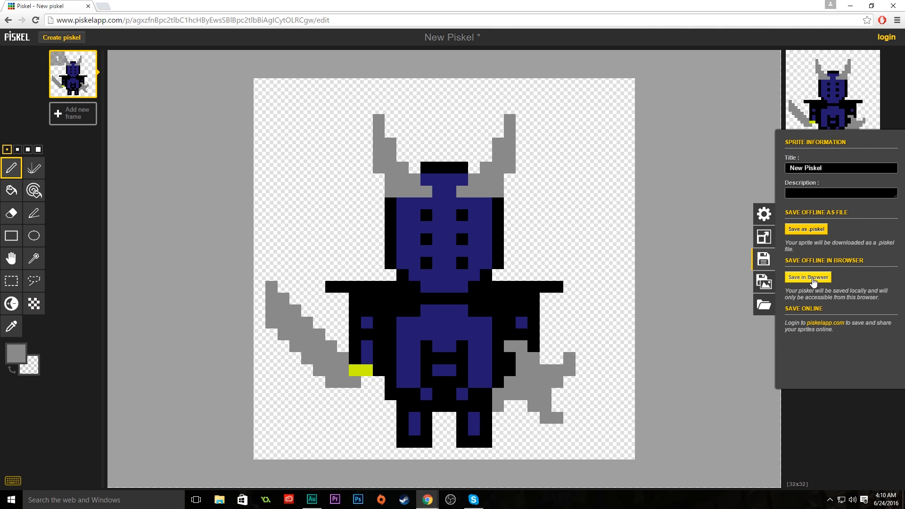
{"action": "left_click", "coordinate": [806, 229]}
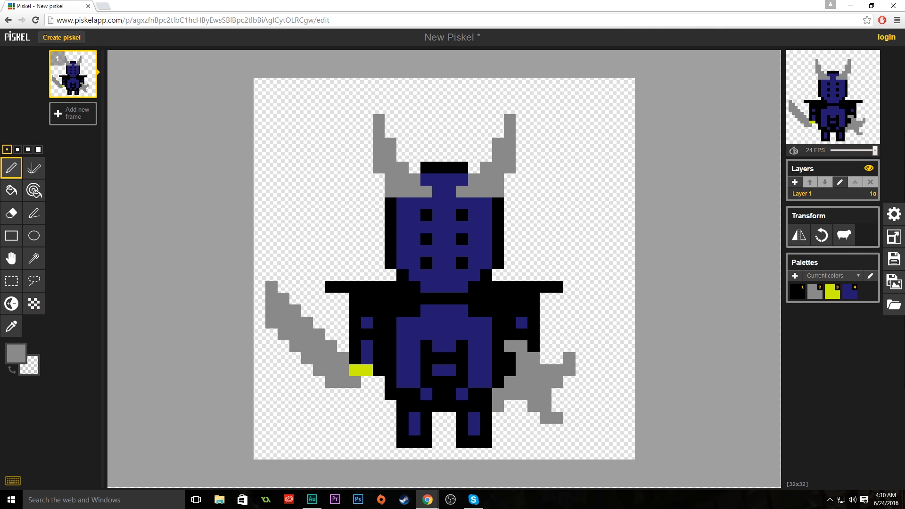
{"action": "left_click", "coordinate": [894, 283]}
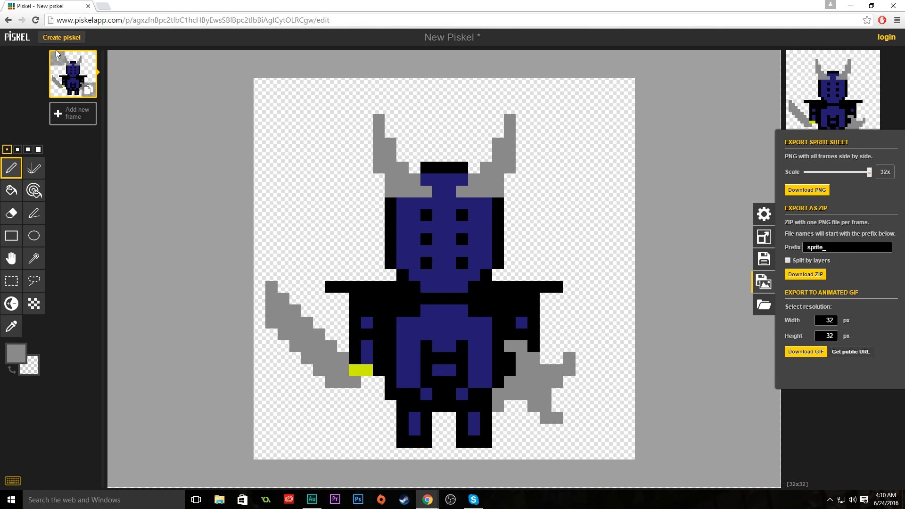
{"action": "left_click", "coordinate": [161, 99]}
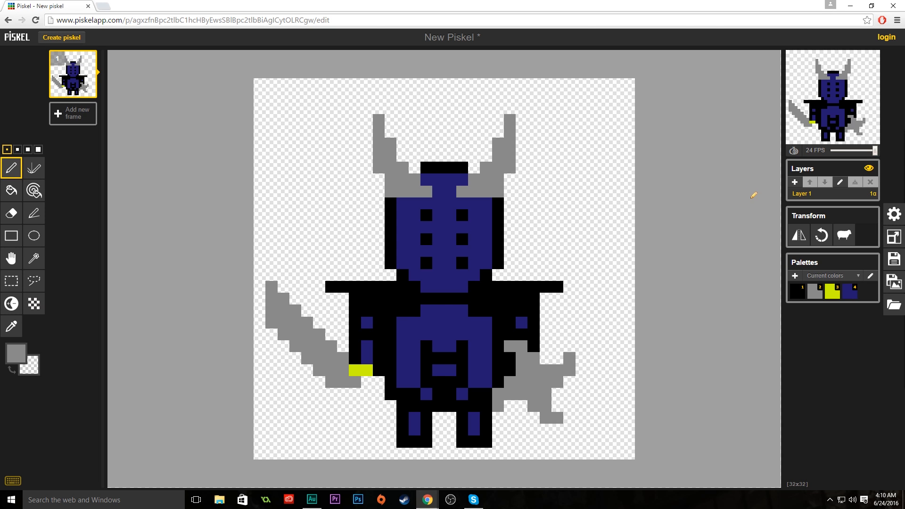
{"action": "left_click", "coordinate": [899, 307]}
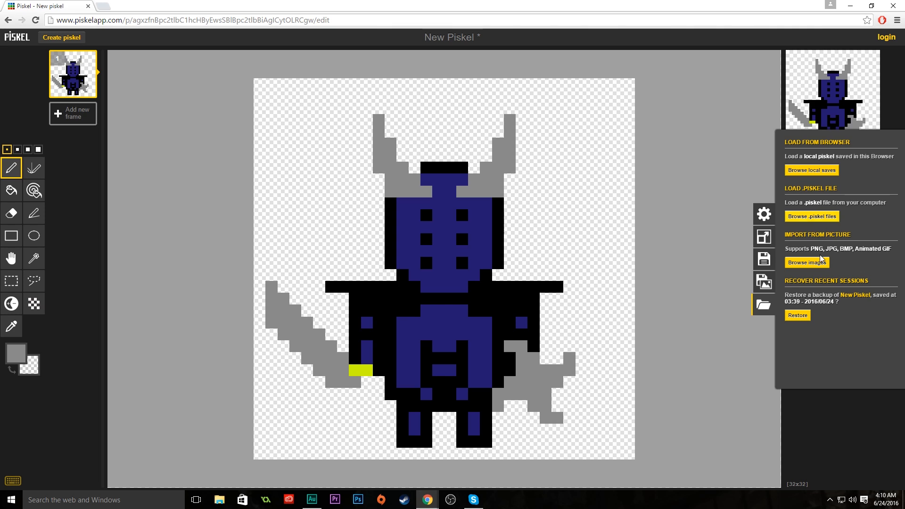
Step: Go through the export, save, preferences and resize settings once more as a recap
{"action": "left_click", "coordinate": [764, 282]}
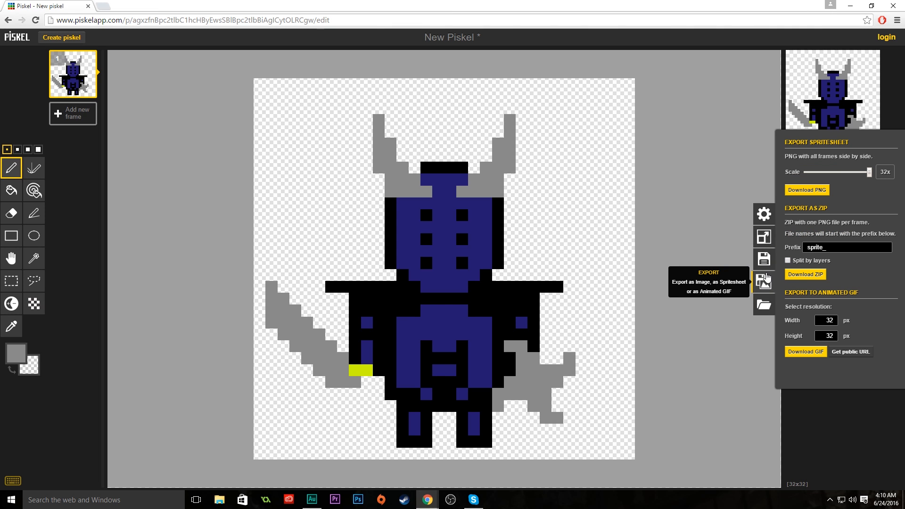
{"action": "left_click", "coordinate": [765, 249]}
{"action": "left_click", "coordinate": [764, 260]}
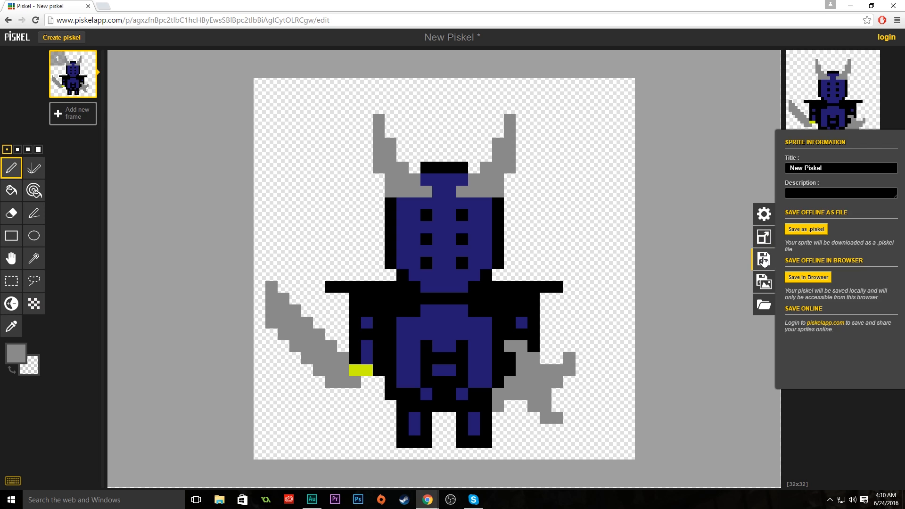
{"action": "left_click", "coordinate": [756, 218]}
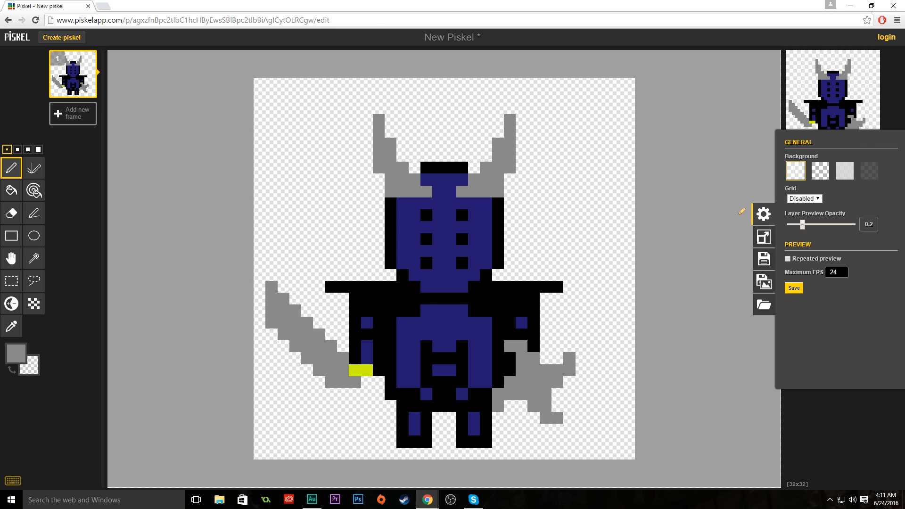
{"action": "left_click", "coordinate": [764, 237]}
{"action": "left_click", "coordinate": [764, 259]}
{"action": "left_click", "coordinate": [765, 283]}
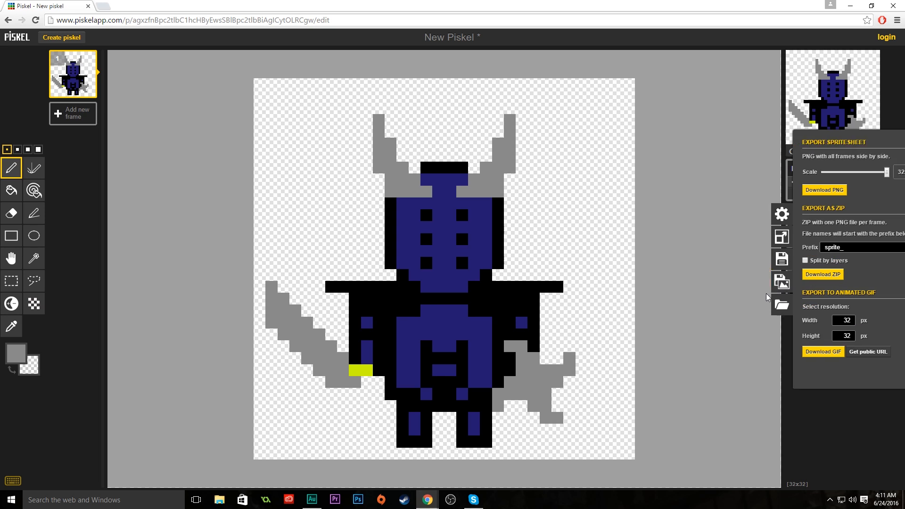
{"action": "left_click", "coordinate": [768, 280]}
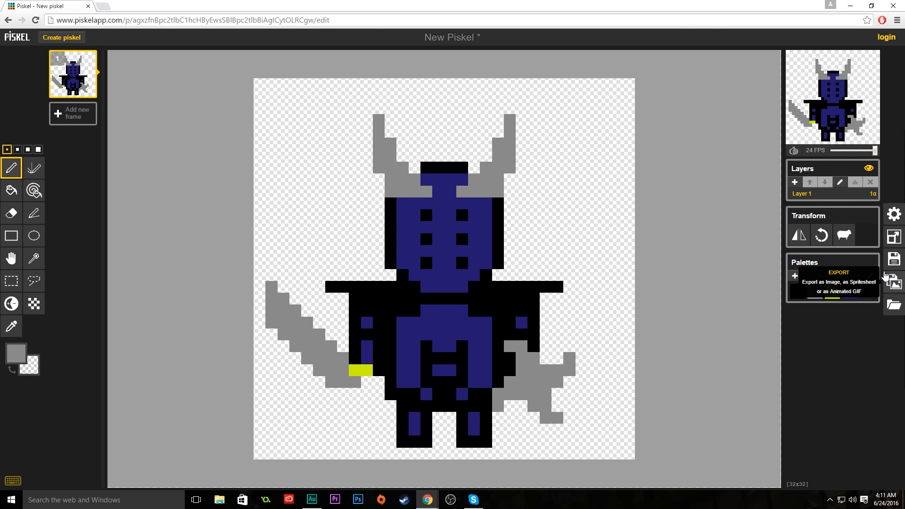
{"action": "left_click", "coordinate": [895, 259]}
{"action": "left_click", "coordinate": [764, 258]}
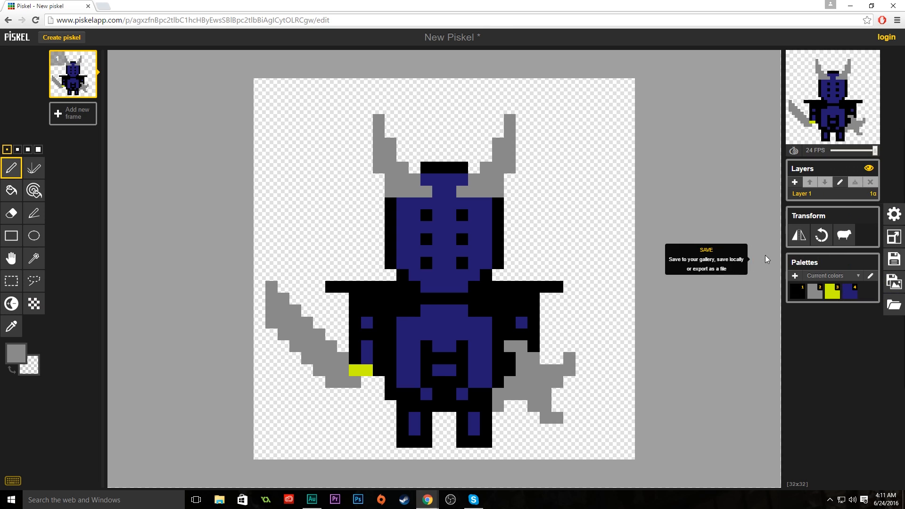
{"action": "left_click", "coordinate": [895, 259]}
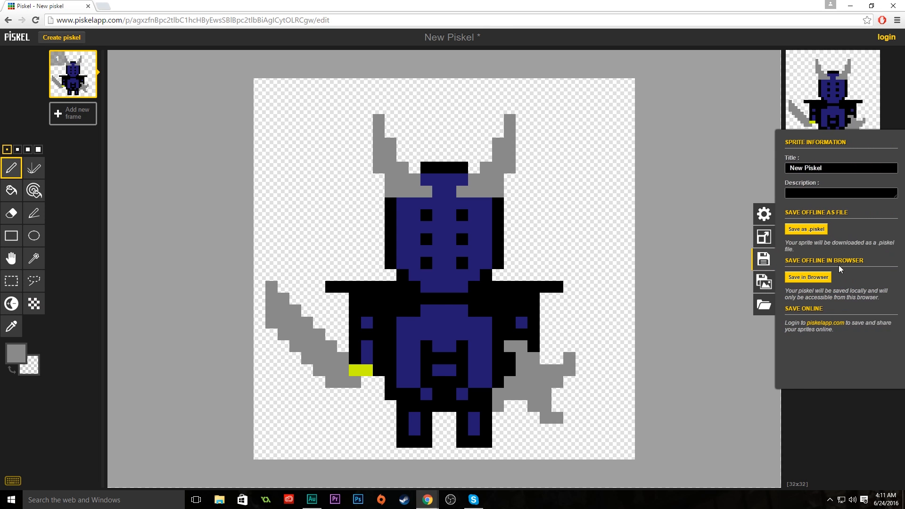
{"action": "left_click", "coordinate": [764, 237]}
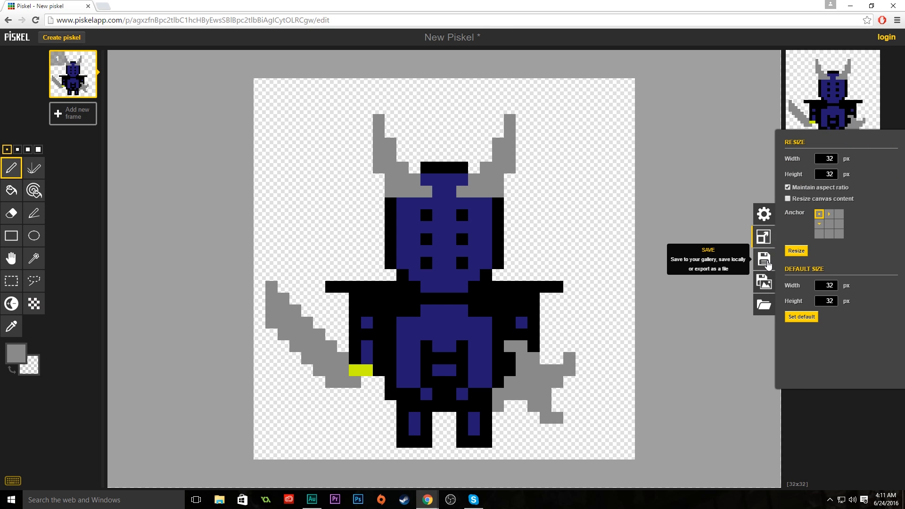
Step: Review the export options, preferences, resize settings and save options for the knight sprite once more
{"action": "left_click", "coordinate": [765, 282]}
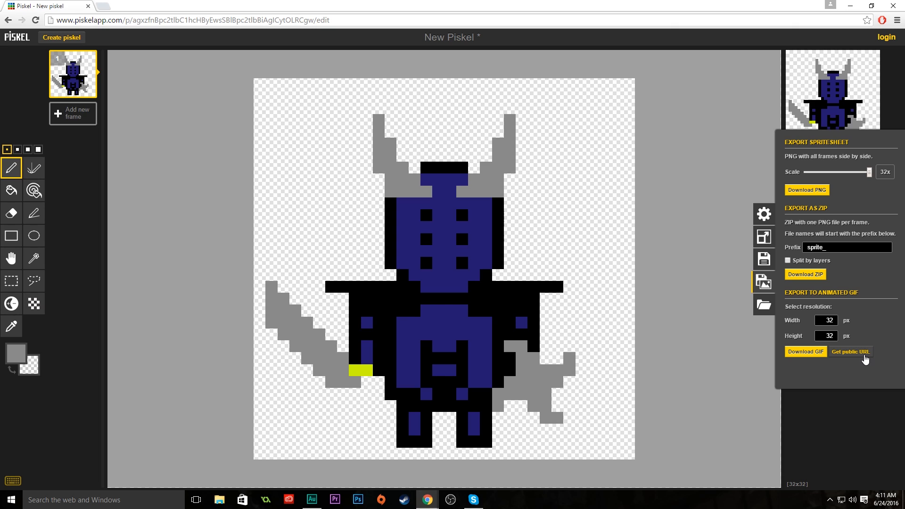
{"action": "left_click", "coordinate": [833, 404]}
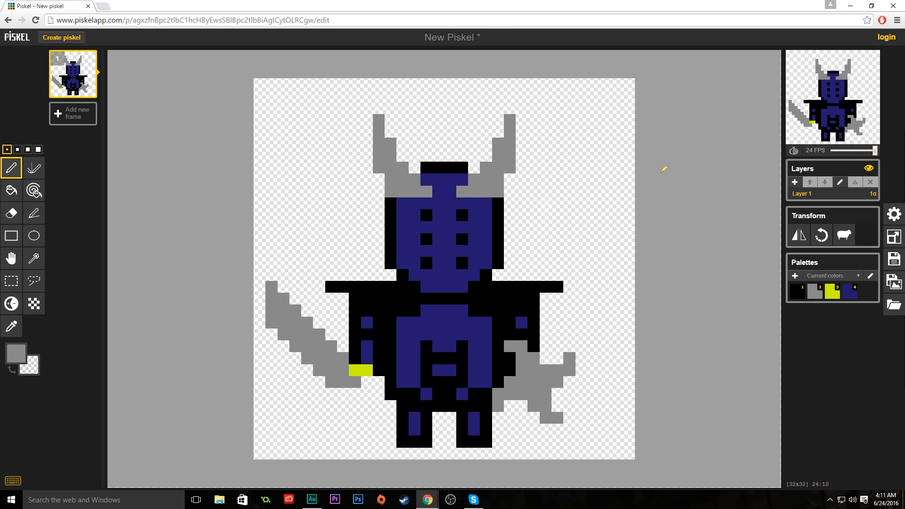
{"action": "left_click", "coordinate": [892, 217]}
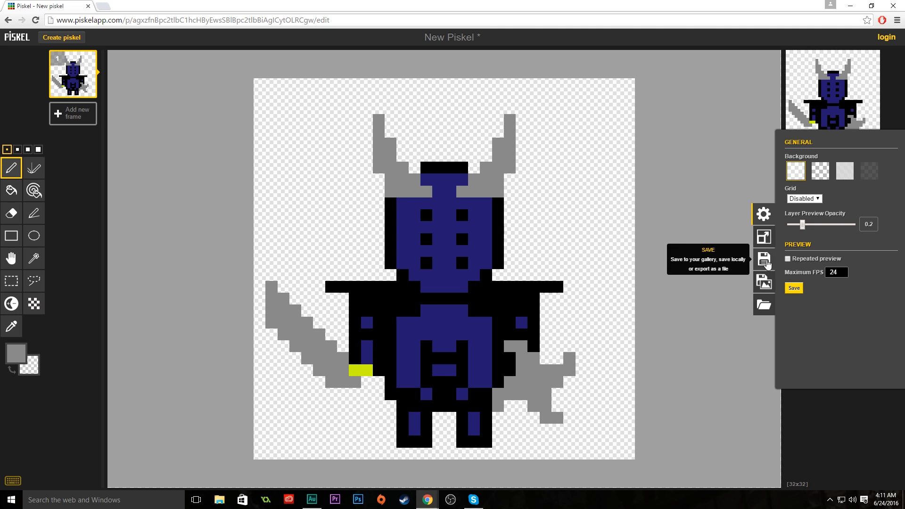
{"action": "left_click", "coordinate": [764, 242]}
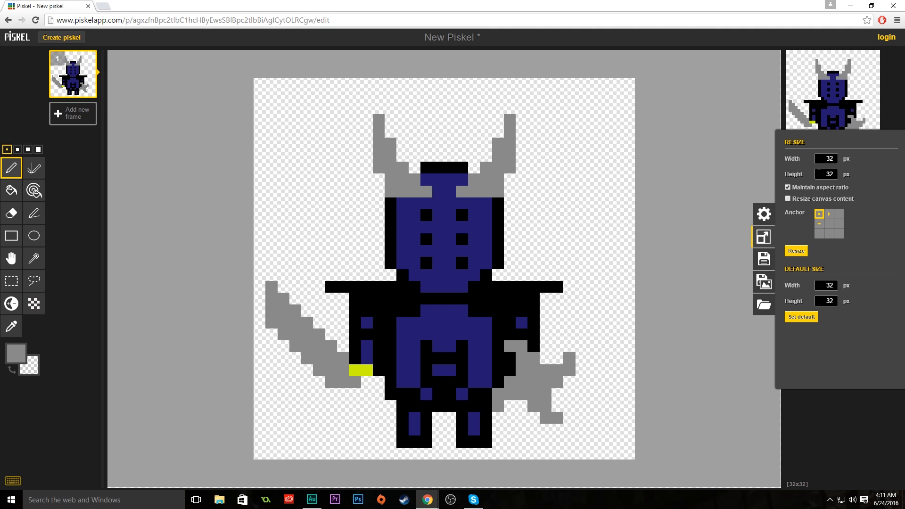
{"action": "left_click", "coordinate": [764, 263]}
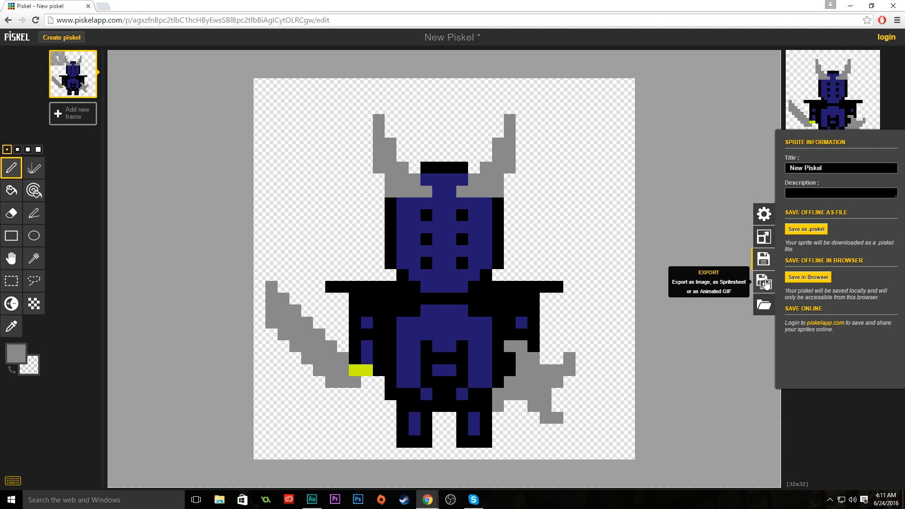
{"action": "left_click", "coordinate": [764, 282]}
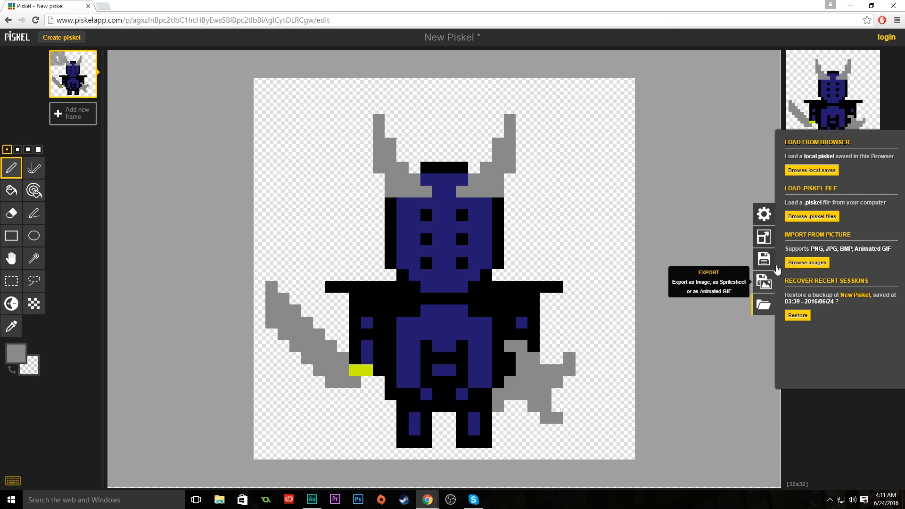
Step: Restore the New Piskel backup saved at 03:39 - 2016/06/24 over the current workspace and view the resize settings
{"action": "left_click", "coordinate": [764, 304]}
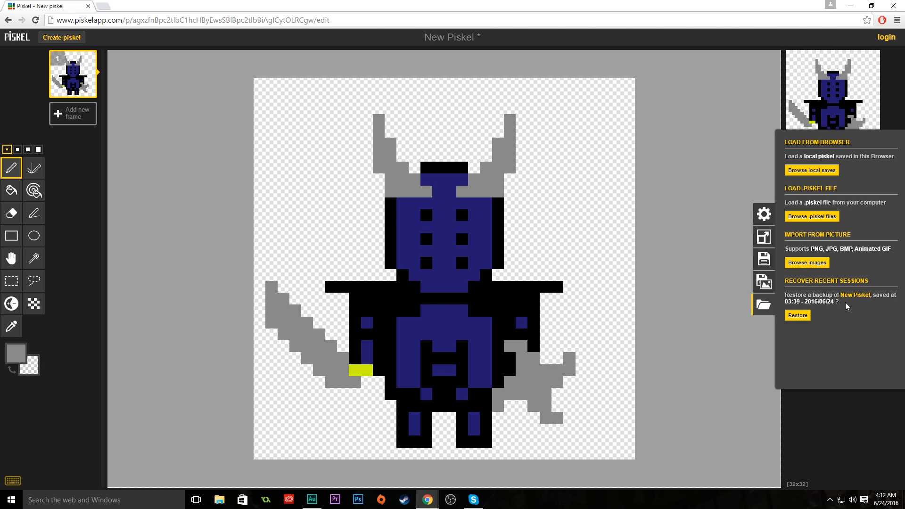
{"action": "left_click", "coordinate": [802, 318]}
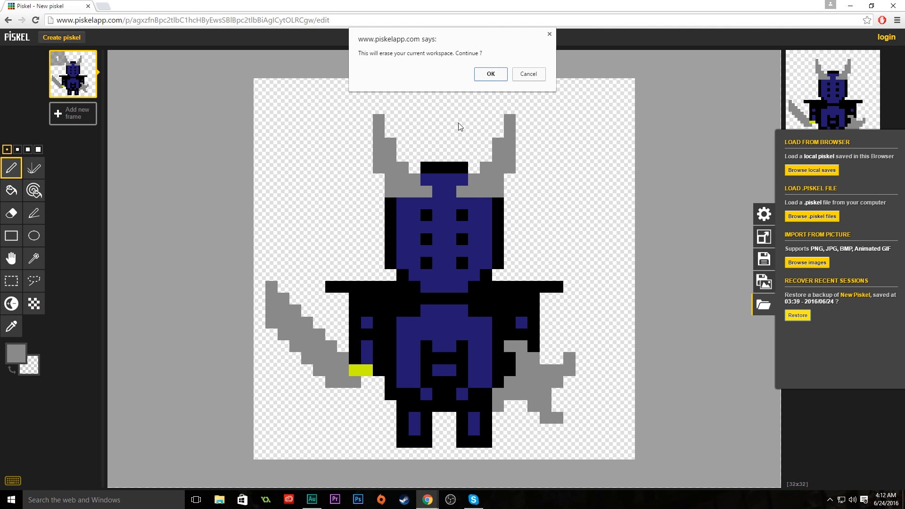
{"action": "left_click", "coordinate": [482, 73]}
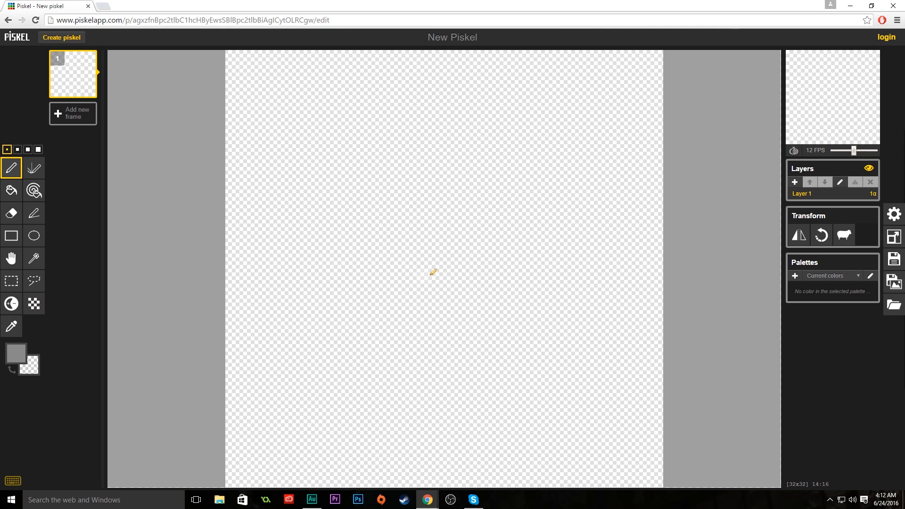
{"action": "scroll", "coordinate": [430, 274], "scroll_direction": "down", "scroll_amount": 2}
{"action": "scroll", "coordinate": [424, 276], "scroll_direction": "up", "scroll_amount": 2}
{"action": "scroll", "coordinate": [423, 278], "scroll_direction": "down", "scroll_amount": 2}
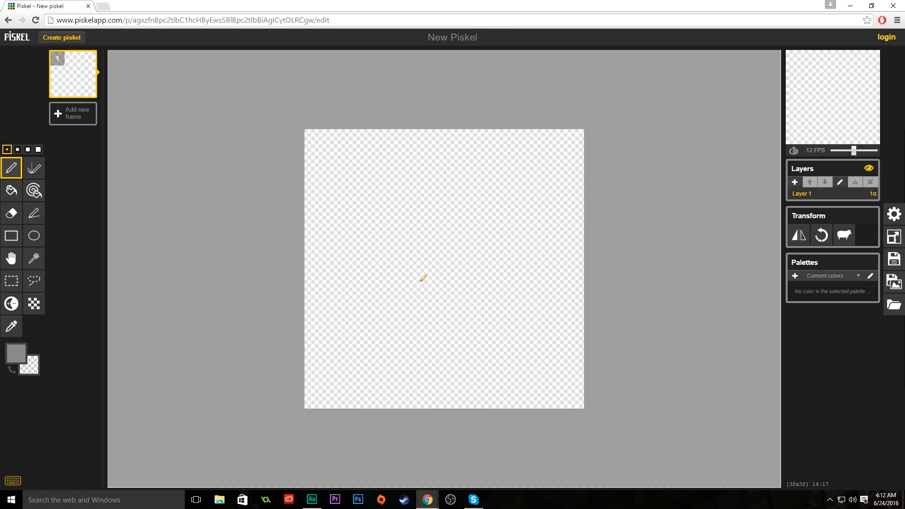
{"action": "scroll", "coordinate": [423, 278], "scroll_direction": "up", "scroll_amount": 2}
{"action": "scroll", "coordinate": [423, 276], "scroll_direction": "down", "scroll_amount": 2}
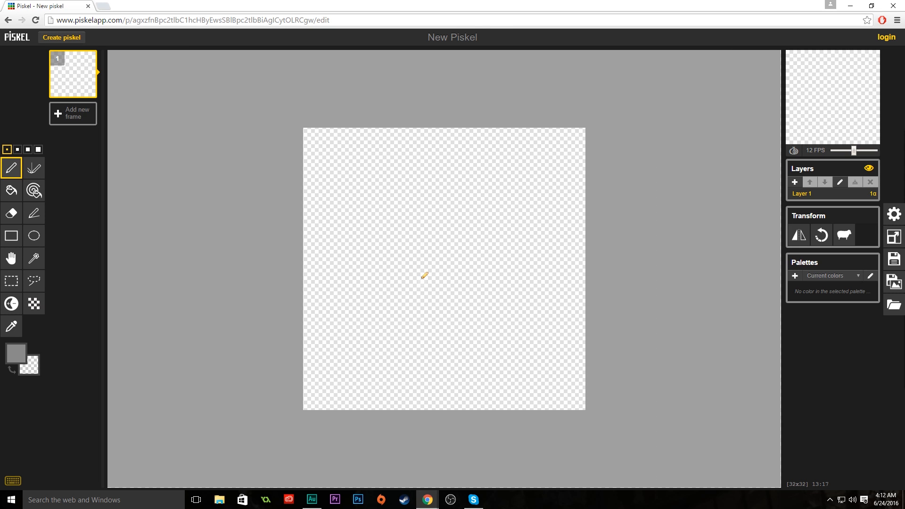
{"action": "scroll", "coordinate": [664, 285], "scroll_direction": "up", "scroll_amount": 2}
{"action": "scroll", "coordinate": [664, 284], "scroll_direction": "down", "scroll_amount": 1}
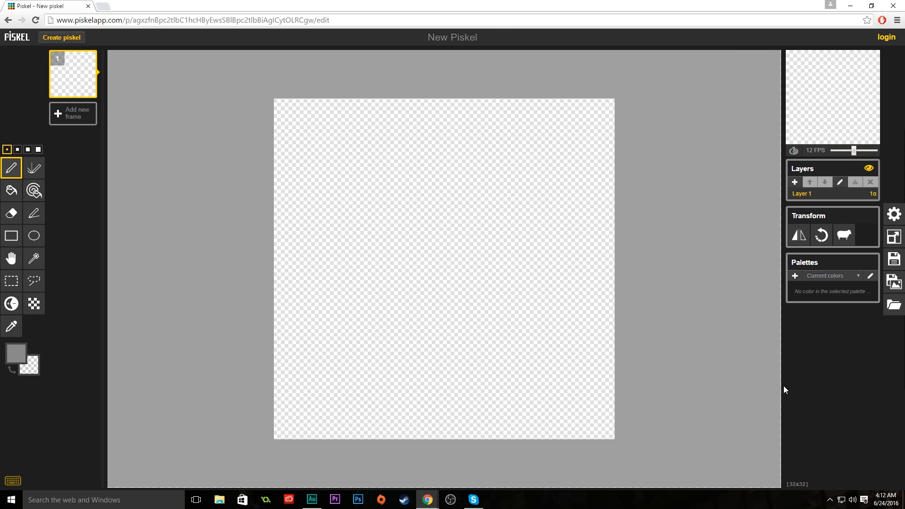
{"action": "left_click", "coordinate": [895, 237]}
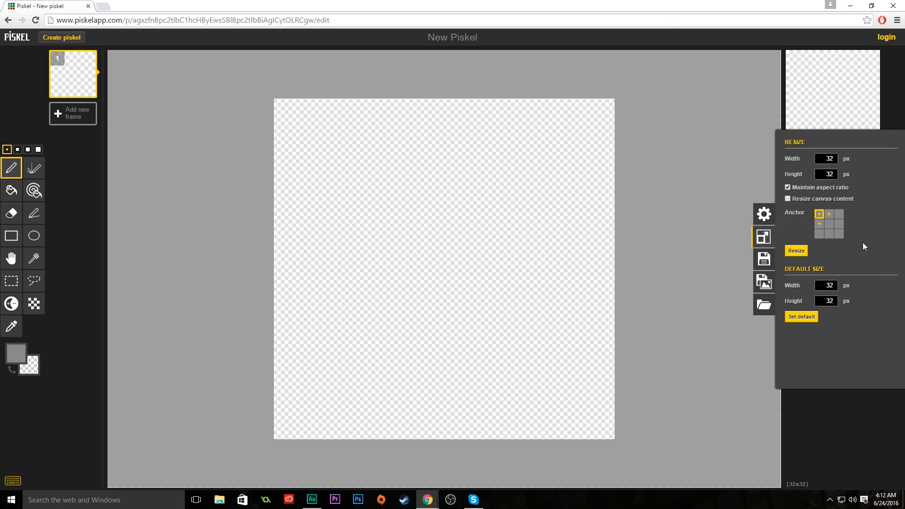
{"action": "left_click", "coordinate": [708, 249]}
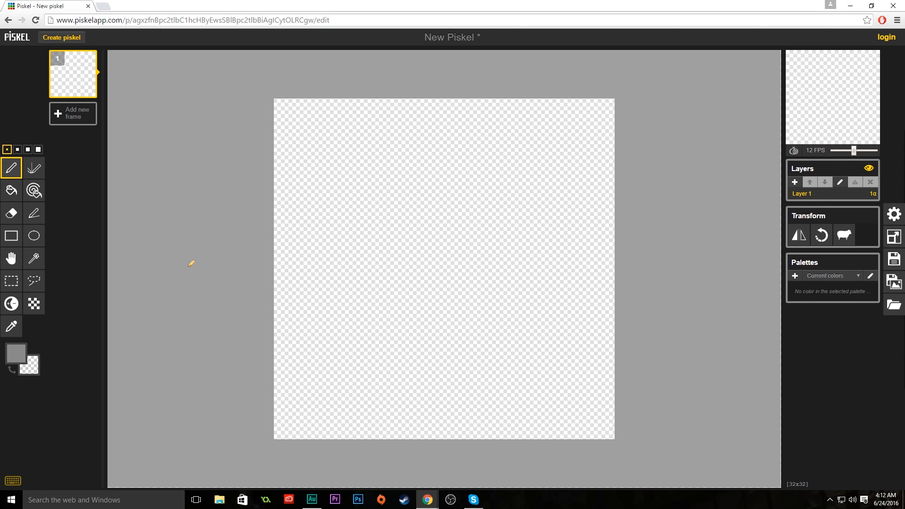
Step: Add a second frame to the blank sprite and choose the largest pen size
{"action": "left_click", "coordinate": [66, 121]}
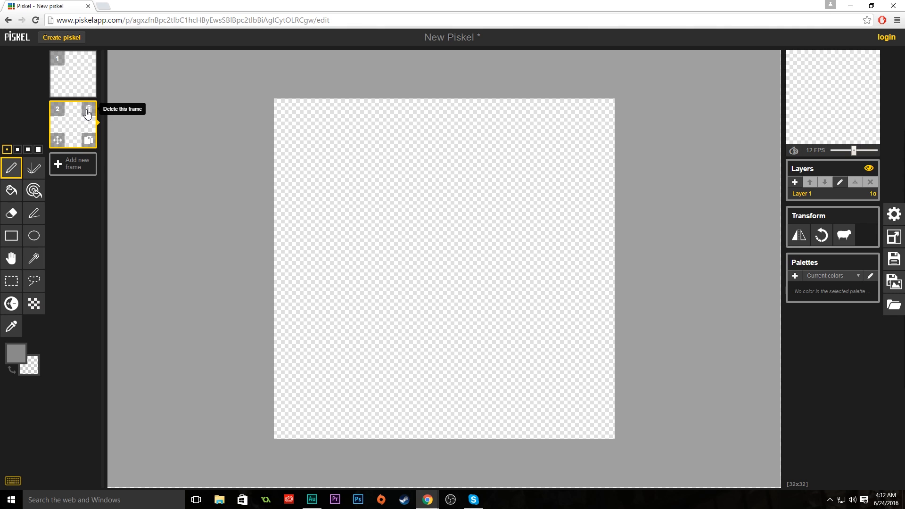
{"action": "left_click", "coordinate": [17, 150]}
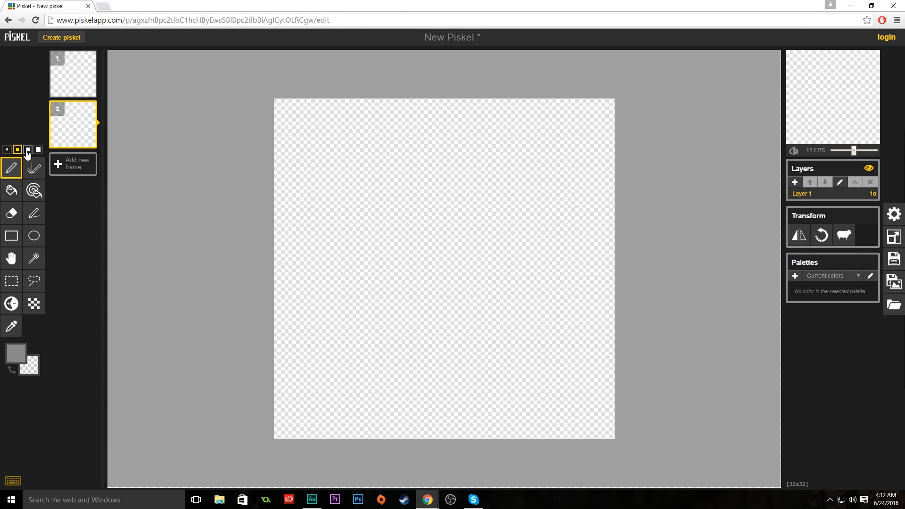
{"action": "left_click", "coordinate": [8, 150]}
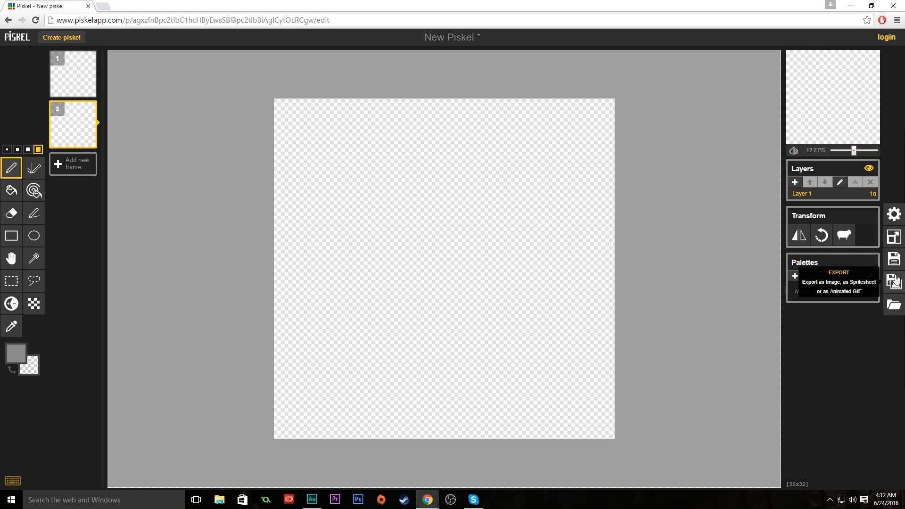
Step: Try importing the portrait photo from the Desktop with the spritesheet option, and dismiss the import
{"action": "left_click", "coordinate": [895, 307]}
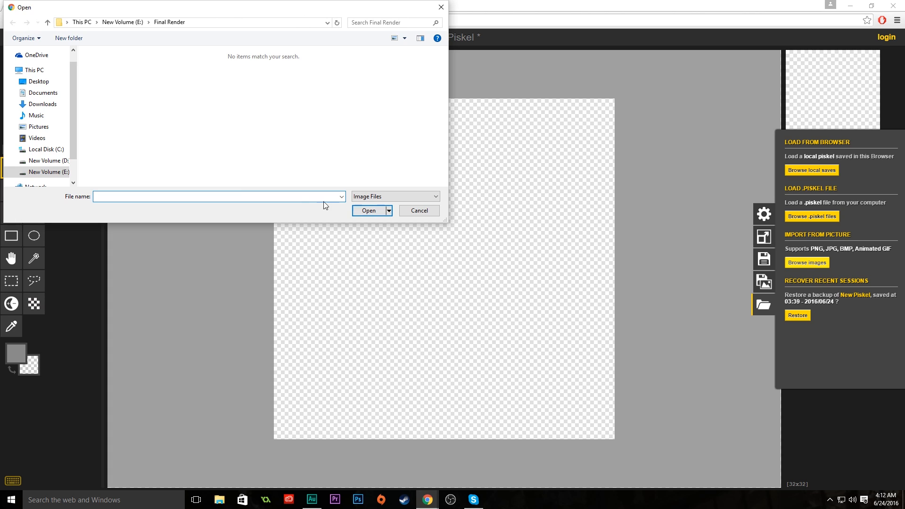
{"action": "left_click", "coordinate": [39, 81]}
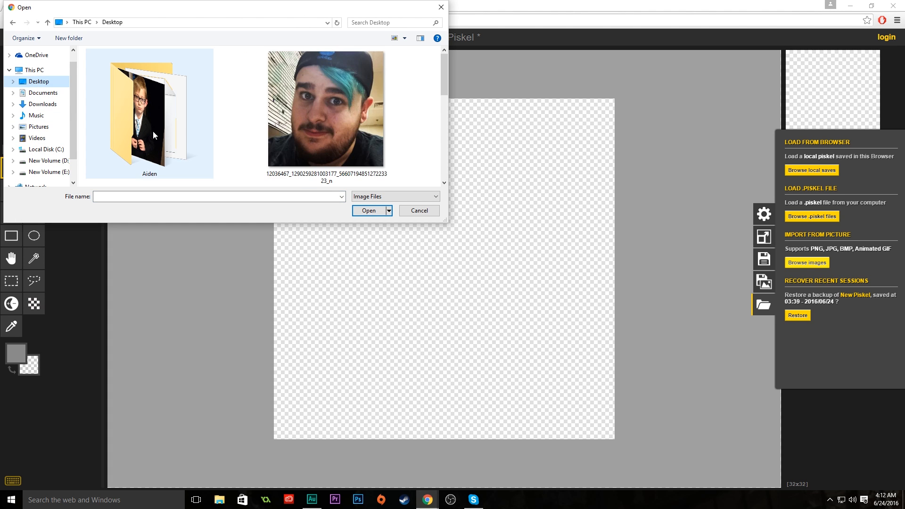
{"action": "scroll", "coordinate": [236, 135], "scroll_direction": "down", "scroll_amount": 8}
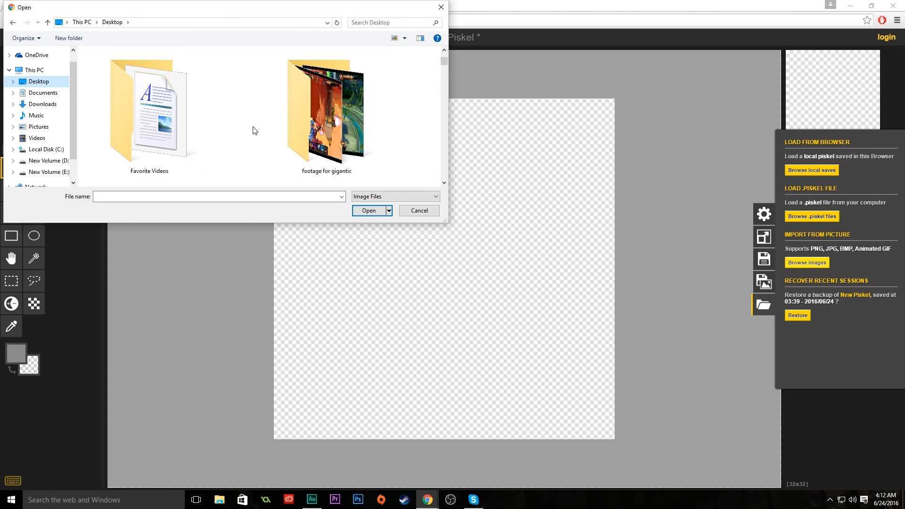
{"action": "scroll", "coordinate": [261, 131], "scroll_direction": "down", "scroll_amount": 3}
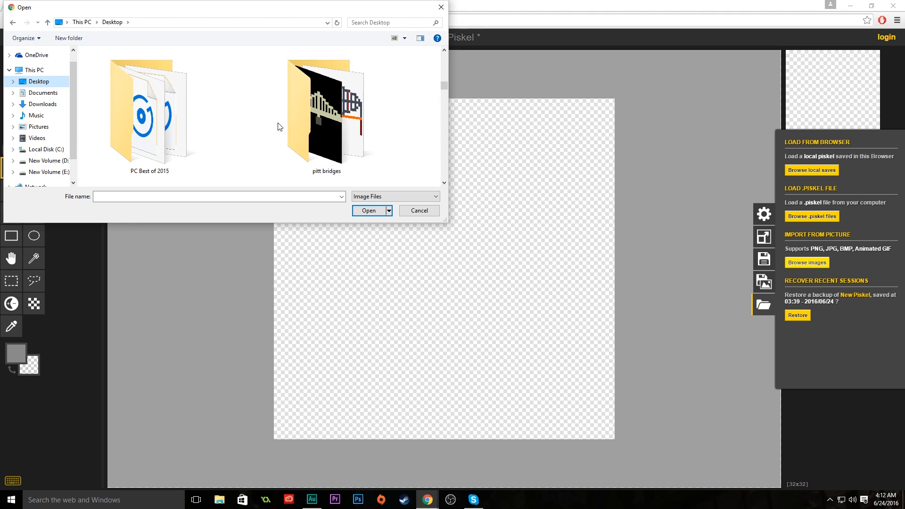
{"action": "scroll", "coordinate": [269, 125], "scroll_direction": "down", "scroll_amount": 5}
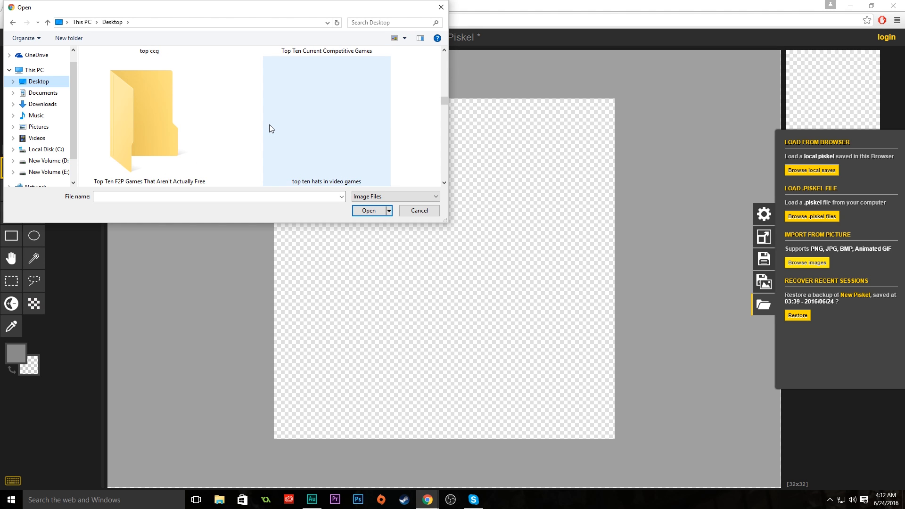
{"action": "scroll", "coordinate": [271, 125], "scroll_direction": "down", "scroll_amount": 1}
{"action": "scroll", "coordinate": [271, 126], "scroll_direction": "up", "scroll_amount": 1}
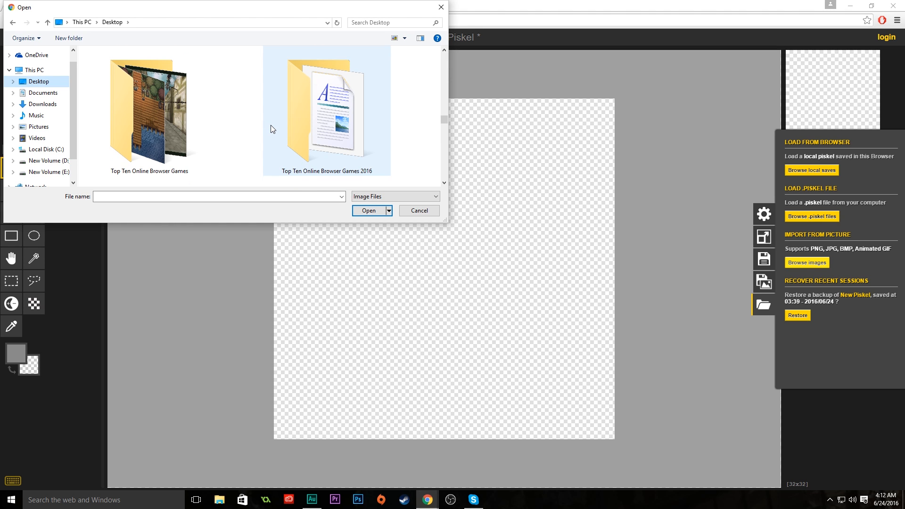
{"action": "scroll", "coordinate": [252, 134], "scroll_direction": "down", "scroll_amount": 4}
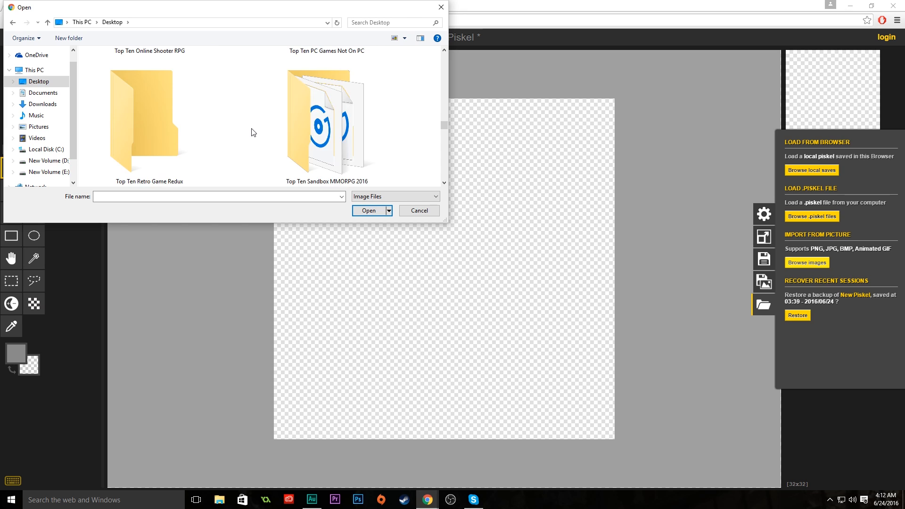
{"action": "double_click", "coordinate": [312, 128]}
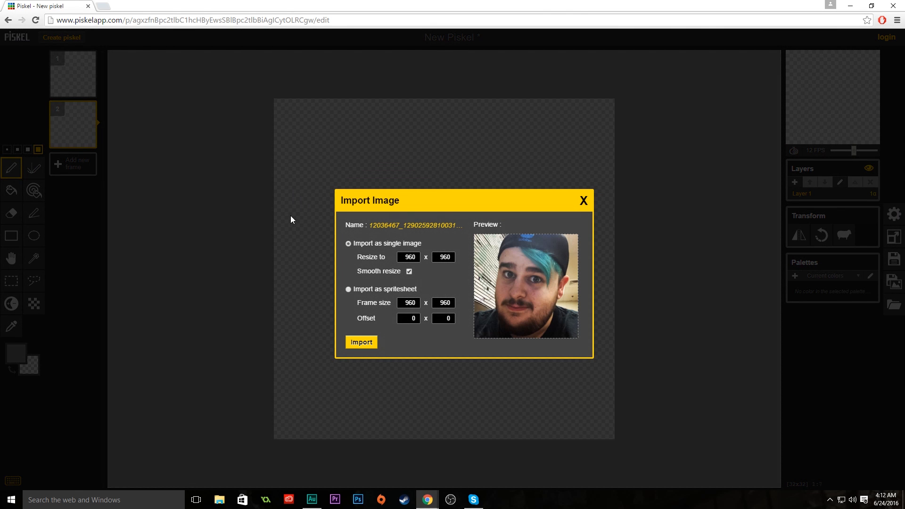
{"action": "left_click", "coordinate": [349, 290]}
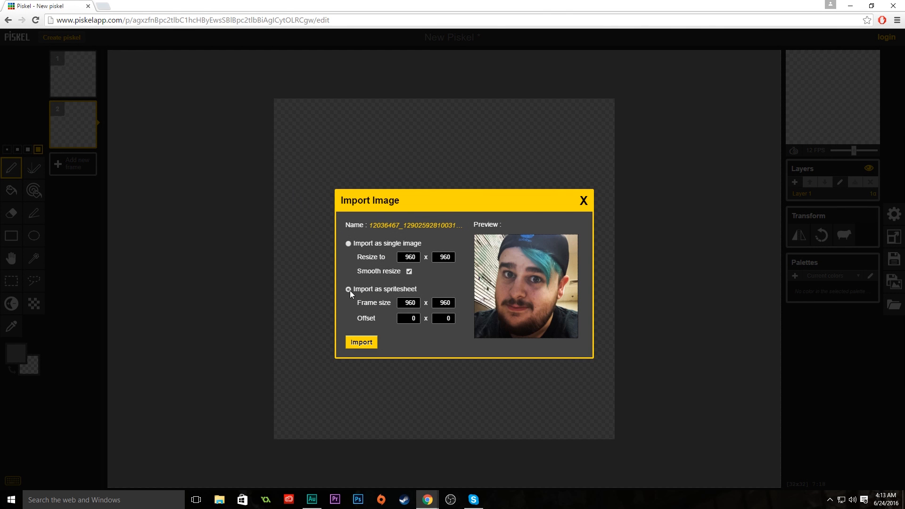
{"action": "left_click", "coordinate": [578, 201]}
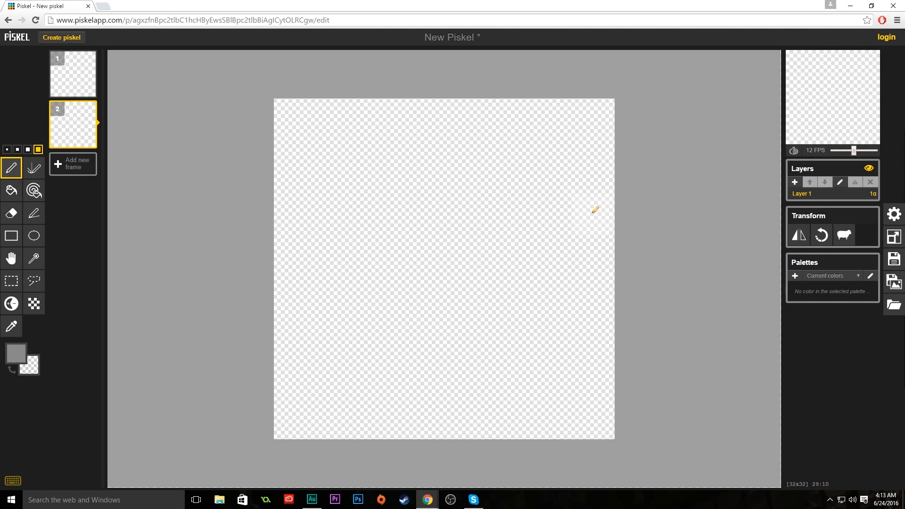
Step: Go through the export, resize, save and load options for the two-frame sprite
{"action": "left_click", "coordinate": [888, 292]}
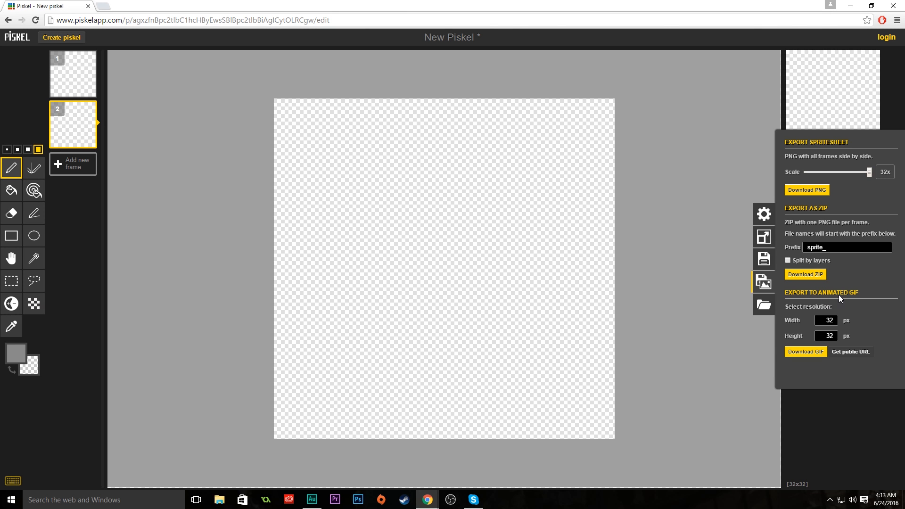
{"action": "left_click", "coordinate": [764, 236]}
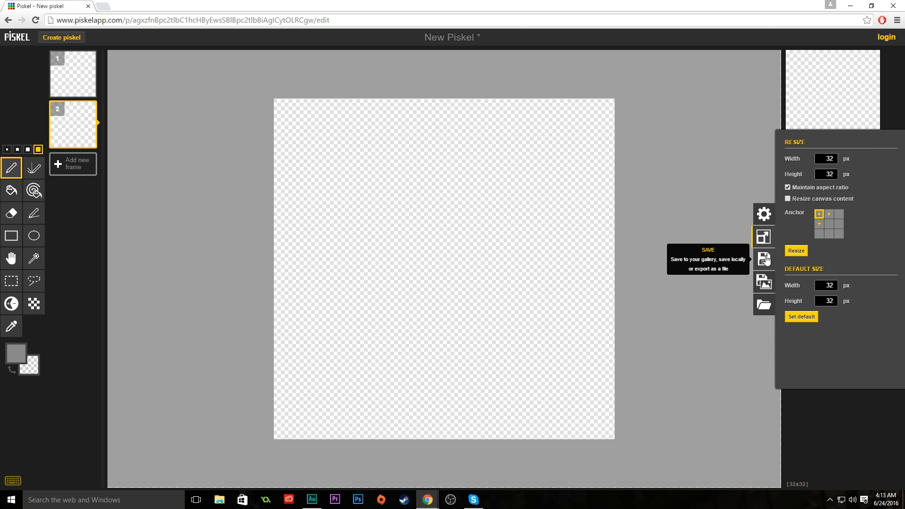
{"action": "left_click", "coordinate": [764, 260]}
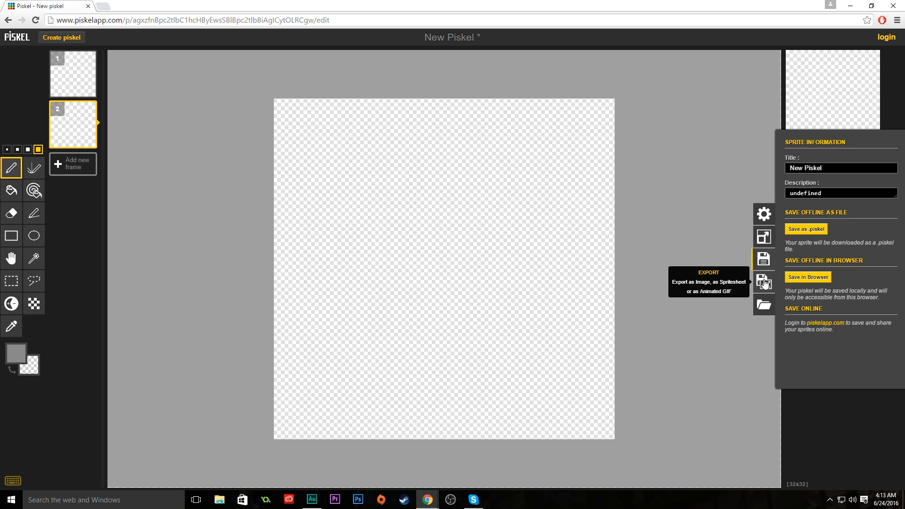
{"action": "left_click", "coordinate": [765, 283]}
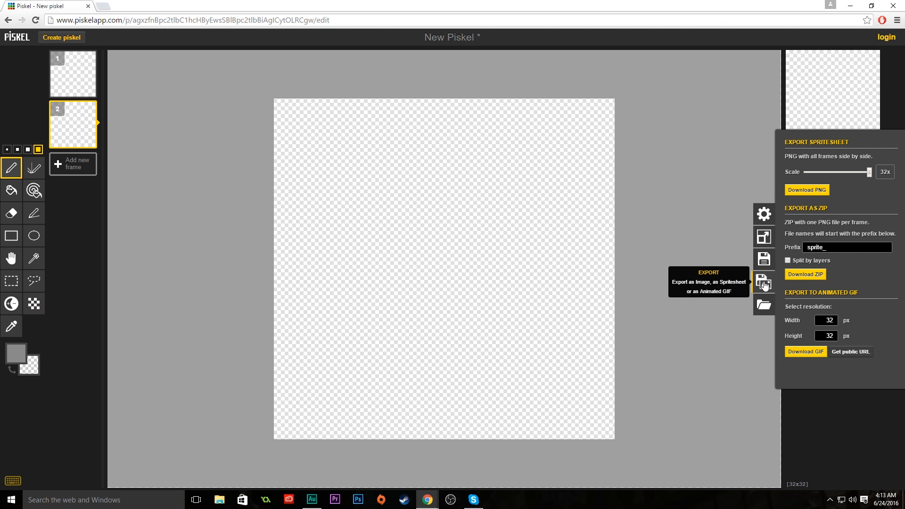
{"action": "left_click", "coordinate": [764, 306]}
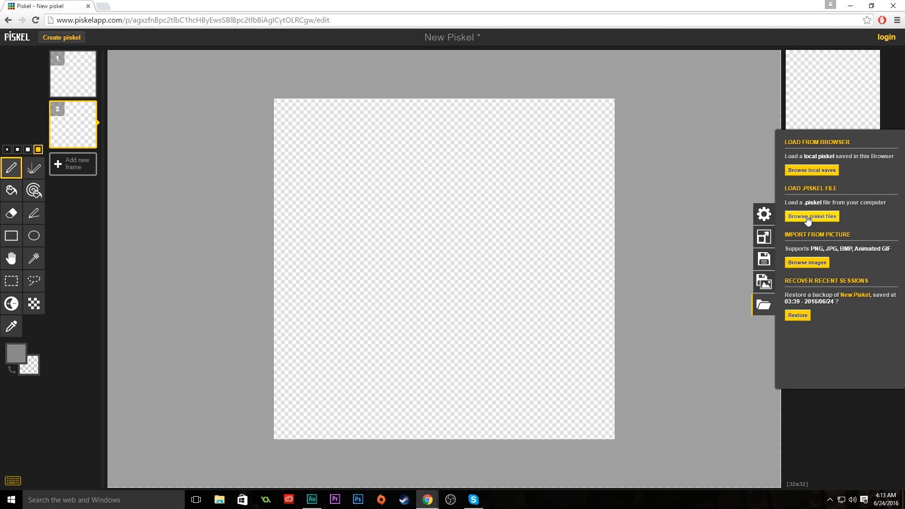
Step: Draw two thick grey curved strokes on the second frame and duplicate the blank first frame
{"action": "mouse_move", "coordinate": [58, 72]}
{"action": "left_click_drag", "start_coordinate": [348, 204], "coordinate": [482, 245]}
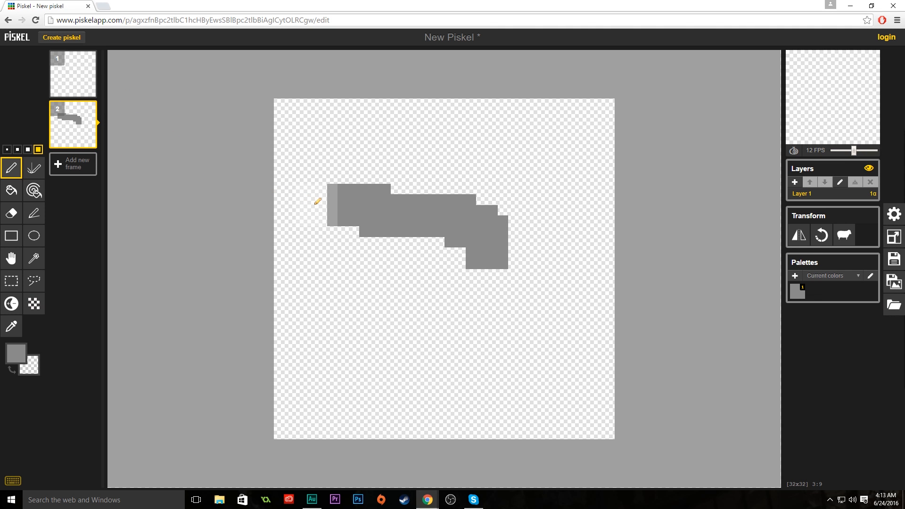
{"action": "mouse_move", "coordinate": [86, 107]}
{"action": "mouse_move", "coordinate": [381, 152]}
{"action": "left_mouse_down"}
{"action": "mouse_move", "coordinate": [485, 193]}
{"action": "mouse_move", "coordinate": [481, 304]}
{"action": "left_mouse_up"}
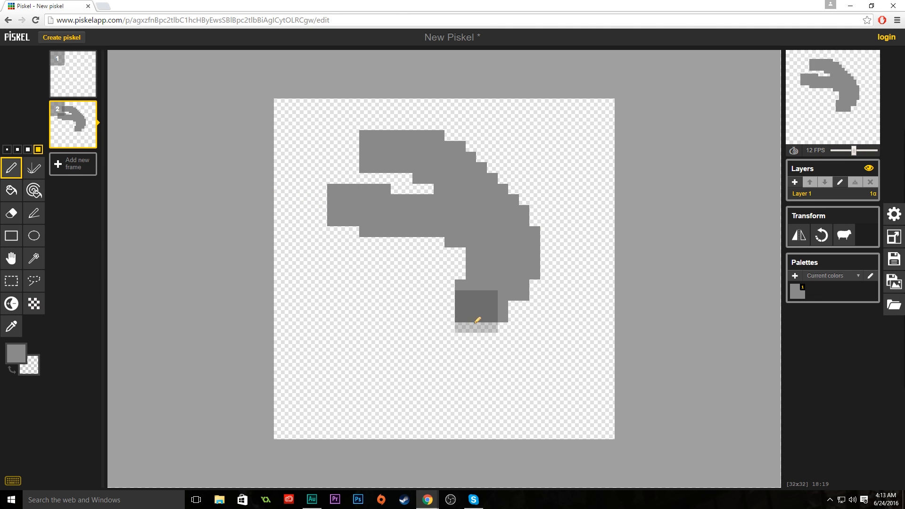
{"action": "left_click", "coordinate": [88, 89]}
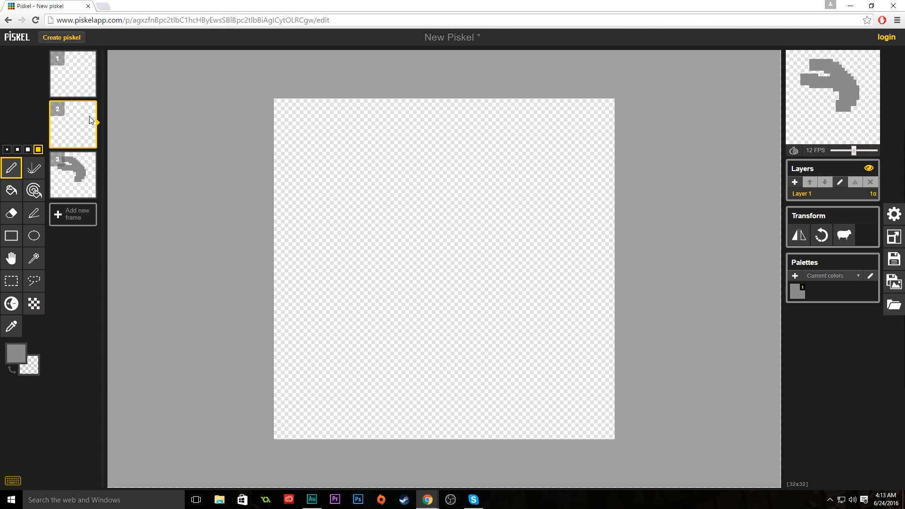
Step: Draw one thick grey curve on the first frame and several thick branching grey strokes on the second frame
{"action": "left_click", "coordinate": [67, 81]}
{"action": "left_click_drag", "start_coordinate": [338, 183], "coordinate": [439, 332]}
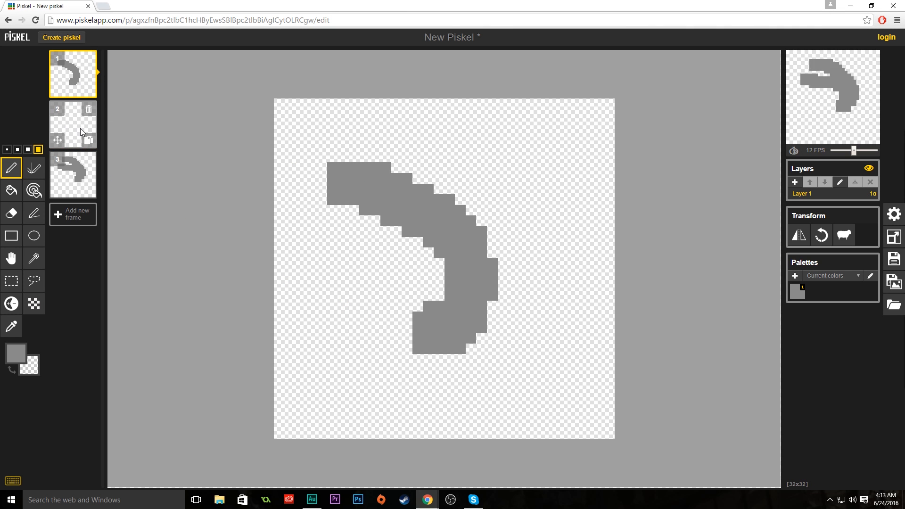
{"action": "left_click", "coordinate": [69, 123]}
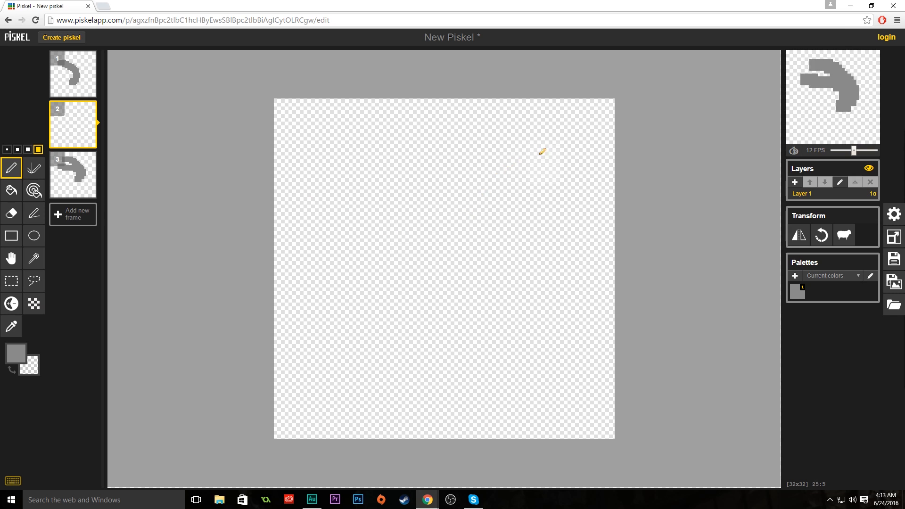
{"action": "mouse_move", "coordinate": [542, 149]}
{"action": "left_mouse_down"}
{"action": "mouse_move", "coordinate": [444, 304]}
{"action": "mouse_move", "coordinate": [453, 320]}
{"action": "left_mouse_up"}
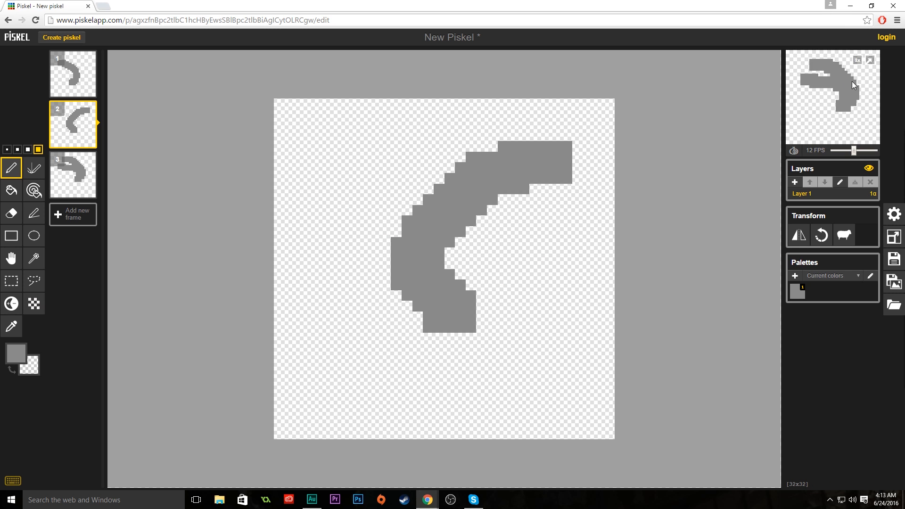
{"action": "left_click_drag", "start_coordinate": [420, 215], "coordinate": [342, 172]}
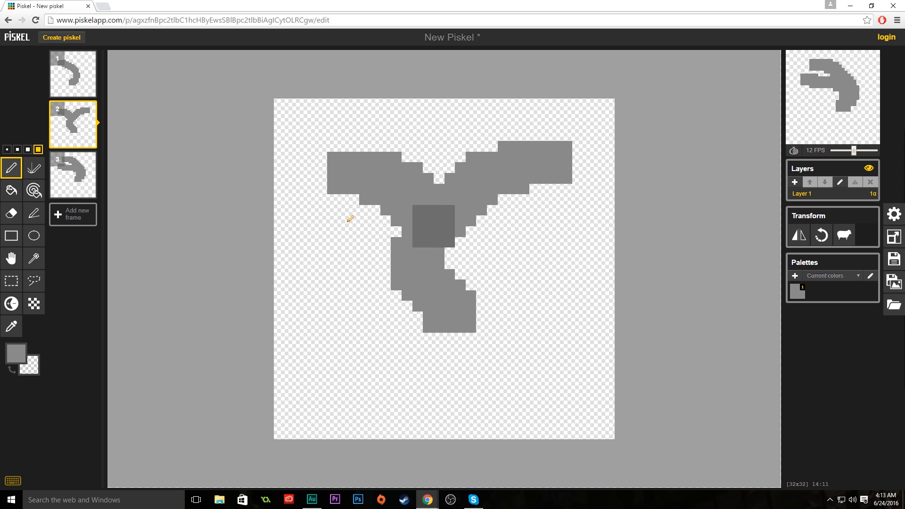
{"action": "mouse_move", "coordinate": [432, 255]}
{"action": "left_mouse_down"}
{"action": "mouse_move", "coordinate": [442, 297]}
{"action": "mouse_move", "coordinate": [413, 345]}
{"action": "mouse_move", "coordinate": [412, 397]}
{"action": "left_mouse_up"}
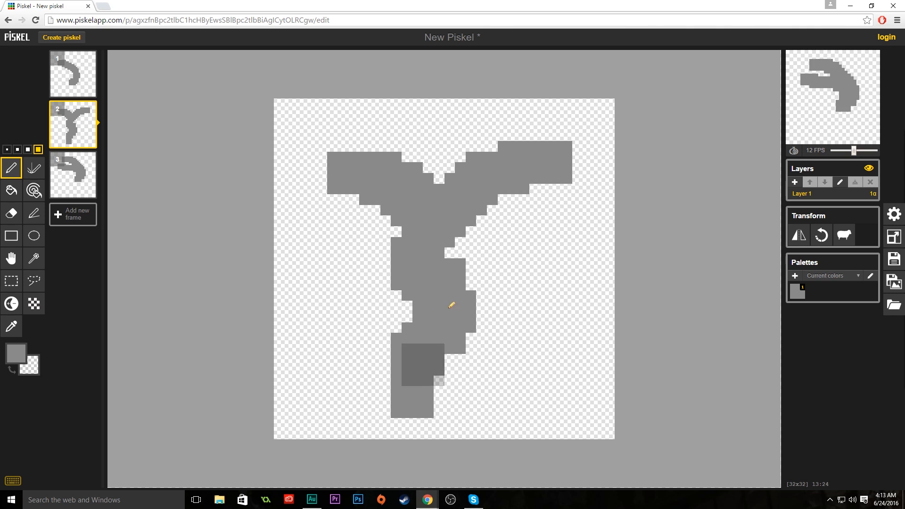
{"action": "mouse_move", "coordinate": [486, 183]}
{"action": "left_mouse_down"}
{"action": "mouse_move", "coordinate": [444, 137]}
{"action": "mouse_move", "coordinate": [444, 156]}
{"action": "mouse_move", "coordinate": [447, 123]}
{"action": "left_mouse_up"}
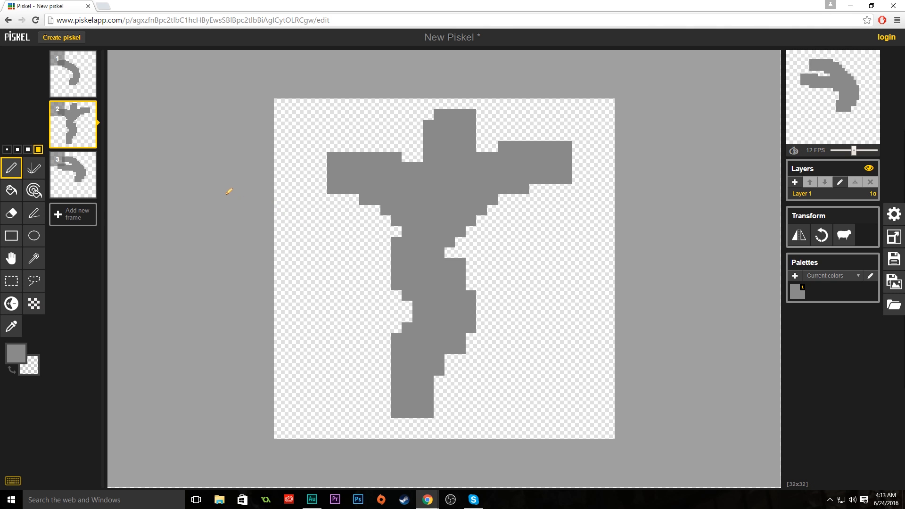
Step: Set the animation preview speed to 24 FPS and look over the export options
{"action": "left_click", "coordinate": [57, 77]}
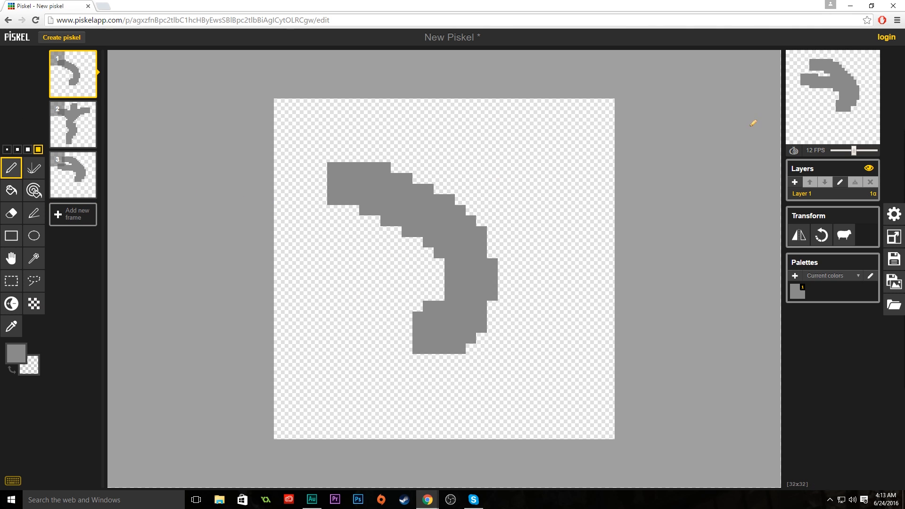
{"action": "left_click_drag", "start_coordinate": [854, 150], "coordinate": [878, 151]}
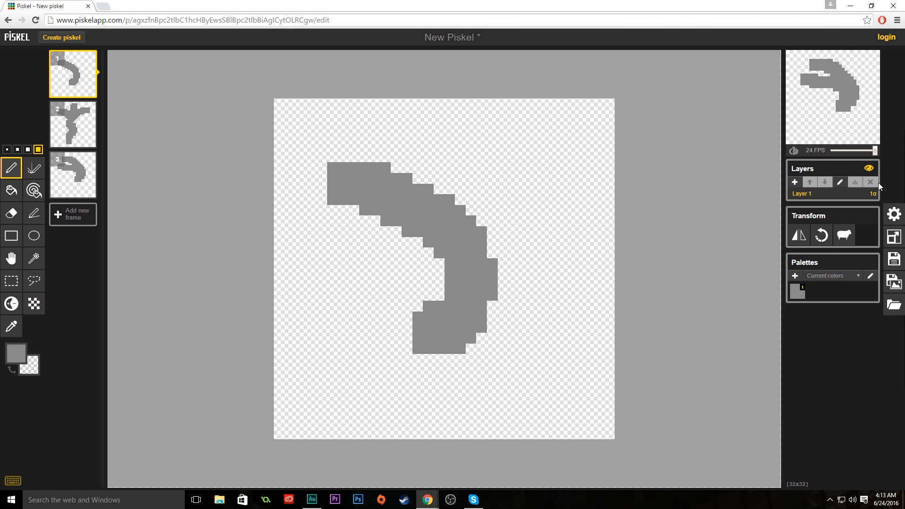
{"action": "left_click", "coordinate": [894, 292]}
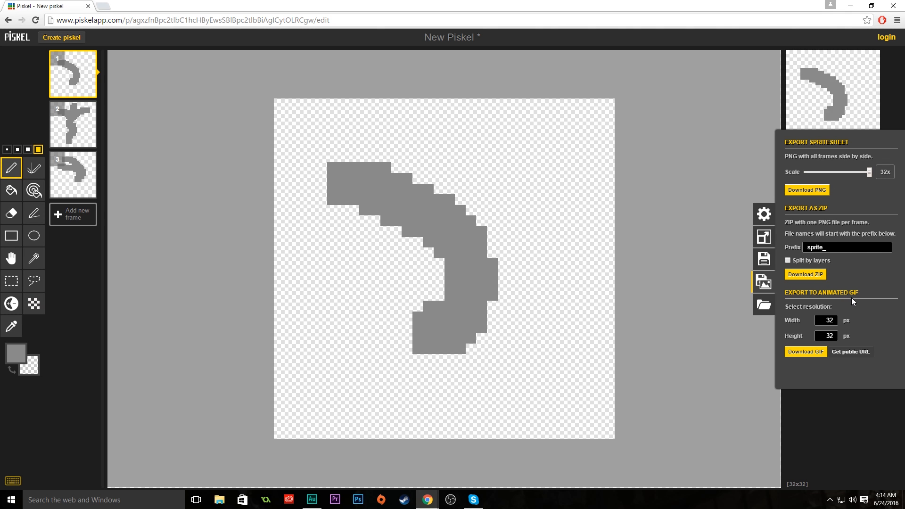
{"action": "left_click", "coordinate": [728, 171]}
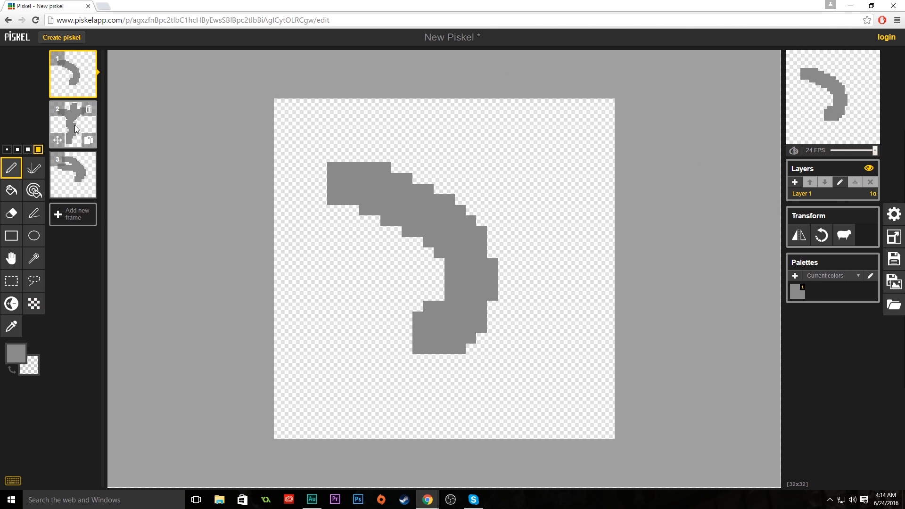
Step: Delete the second and third frames, and add a thick grey branch to the curve on the remaining frame
{"action": "left_click", "coordinate": [89, 109]}
{"action": "left_click", "coordinate": [89, 109]}
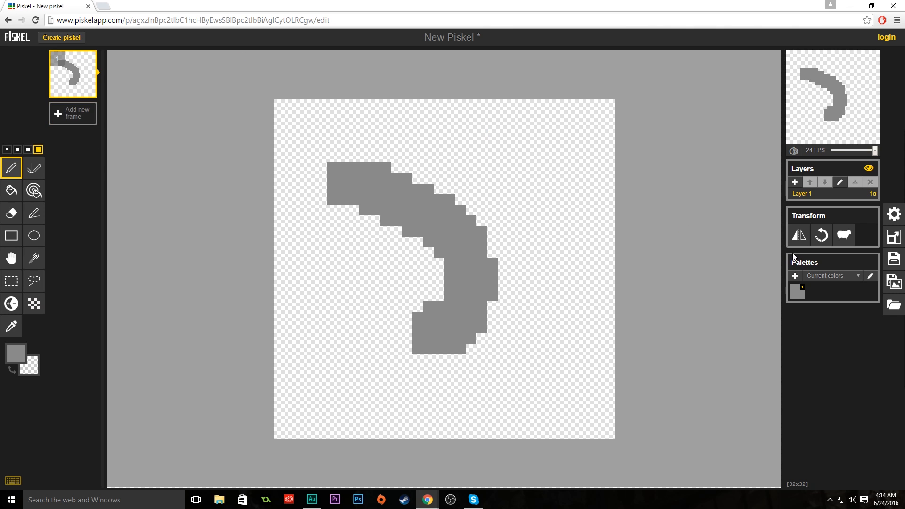
{"action": "left_click", "coordinate": [898, 284]}
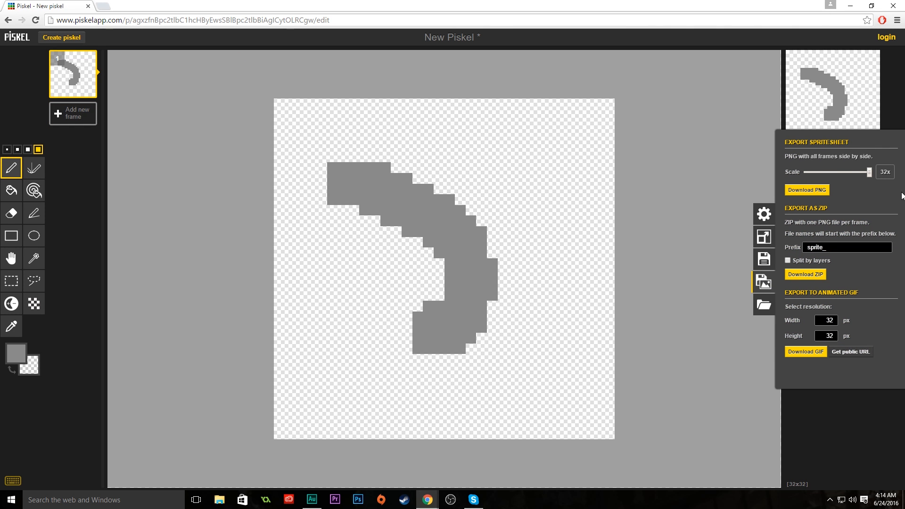
{"action": "left_click", "coordinate": [648, 159]}
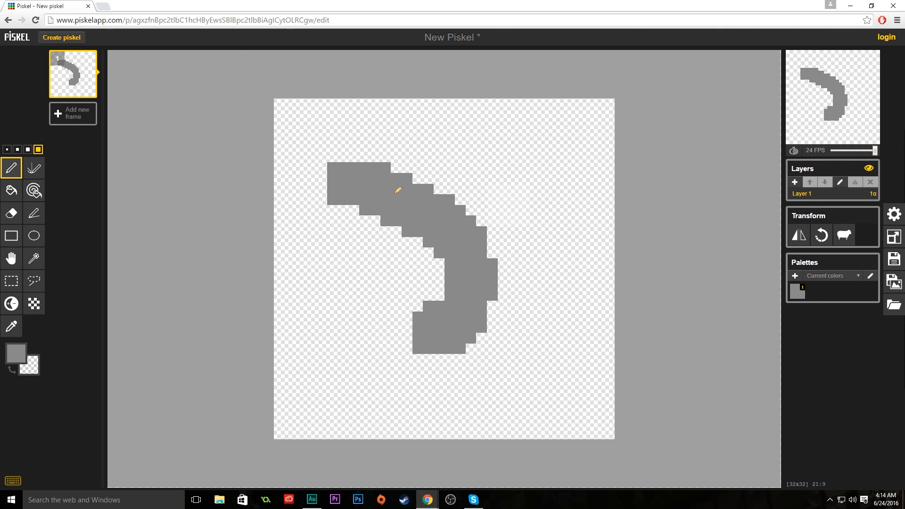
{"action": "mouse_move", "coordinate": [439, 193]}
{"action": "left_mouse_down"}
{"action": "mouse_move", "coordinate": [497, 174]}
{"action": "mouse_move", "coordinate": [467, 158]}
{"action": "left_mouse_up"}
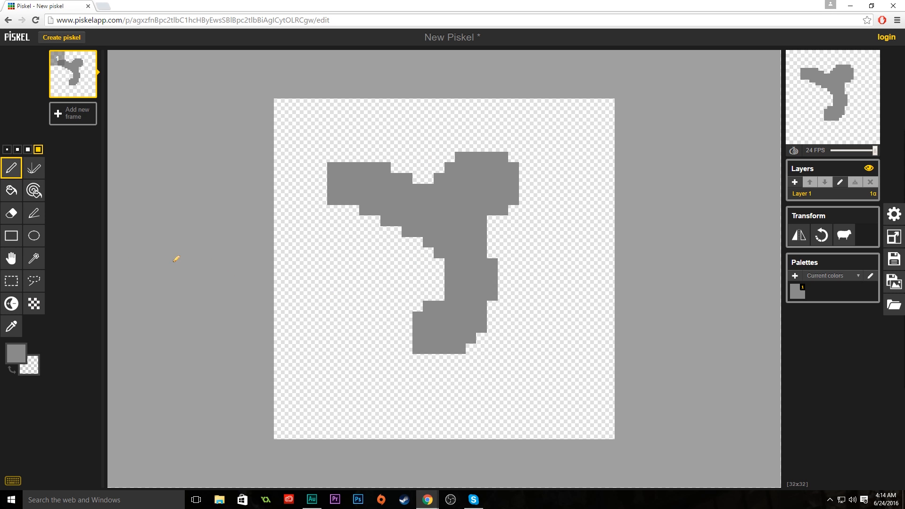
Step: Restore the recent New Piskel session backup, accepting the loss of the current workspace
{"action": "left_click", "coordinate": [894, 304]}
{"action": "left_click", "coordinate": [798, 315]}
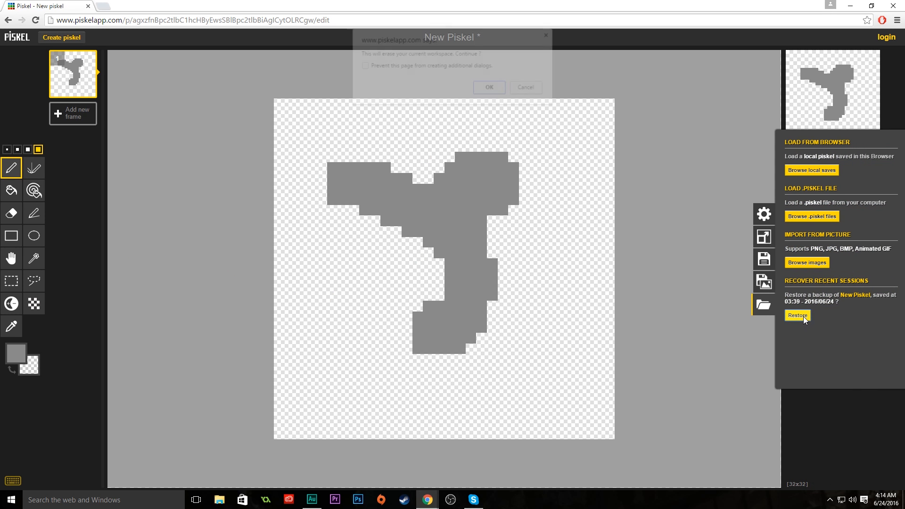
{"action": "left_click", "coordinate": [491, 88]}
{"action": "left_click", "coordinate": [893, 305]}
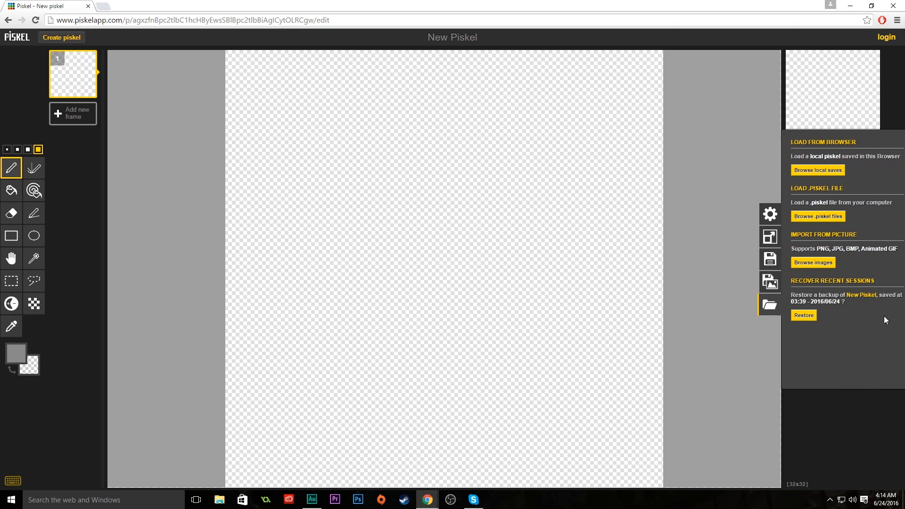
{"action": "left_click", "coordinate": [797, 315]}
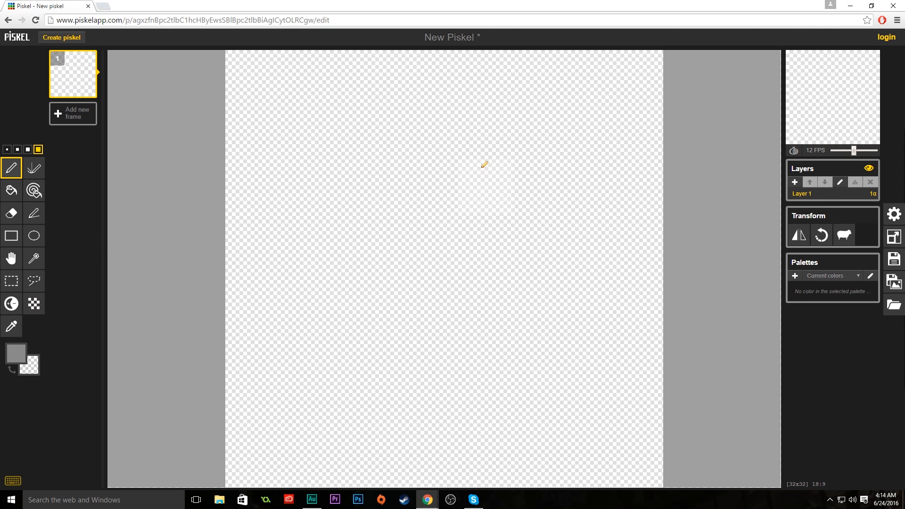
Step: Set the primary colour to black and draw a face with a thick ring, two square eyes and a wide mouth
{"action": "left_click", "coordinate": [16, 354]}
{"action": "left_click", "coordinate": [36, 414]}
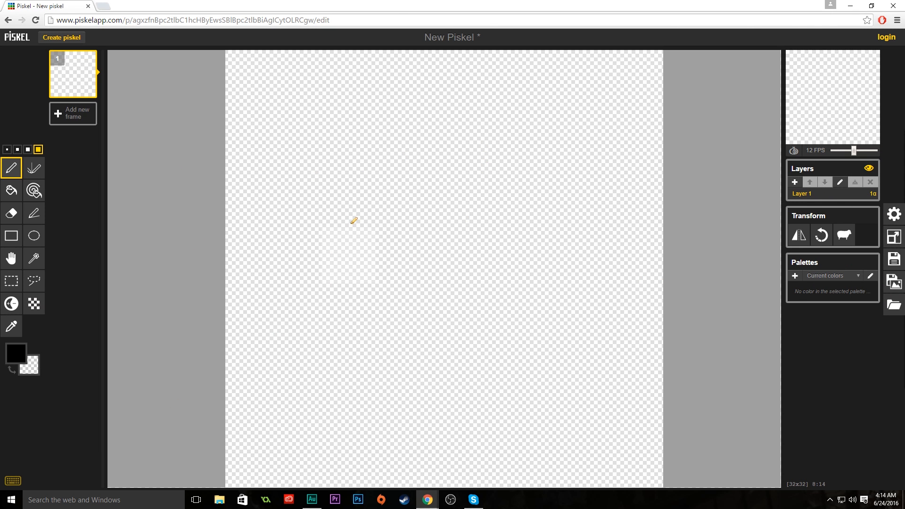
{"action": "mouse_move", "coordinate": [523, 133]}
{"action": "left_mouse_down"}
{"action": "mouse_move", "coordinate": [341, 149]}
{"action": "mouse_move", "coordinate": [283, 286]}
{"action": "mouse_move", "coordinate": [601, 263]}
{"action": "mouse_move", "coordinate": [549, 153]}
{"action": "mouse_move", "coordinate": [503, 146]}
{"action": "left_mouse_up"}
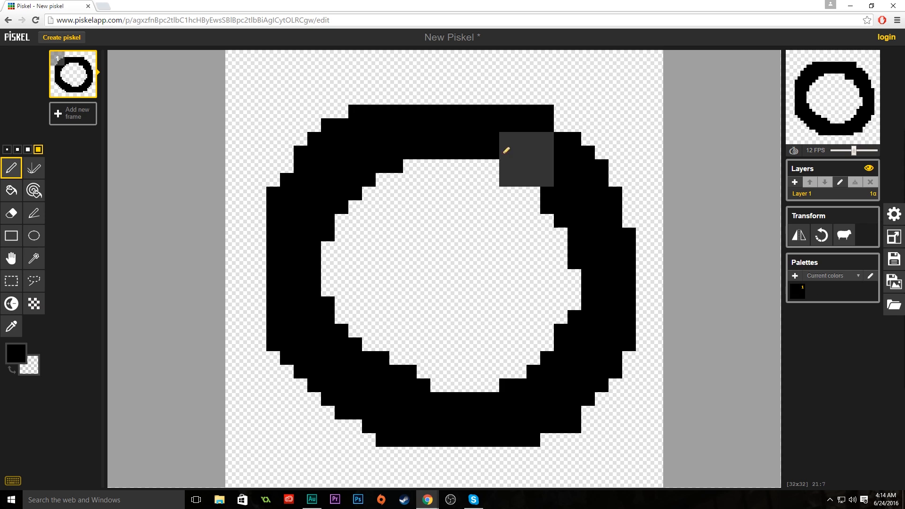
{"action": "left_click", "coordinate": [401, 217]}
{"action": "left_click", "coordinate": [483, 217]}
{"action": "left_click_drag", "start_coordinate": [414, 313], "coordinate": [483, 313]}
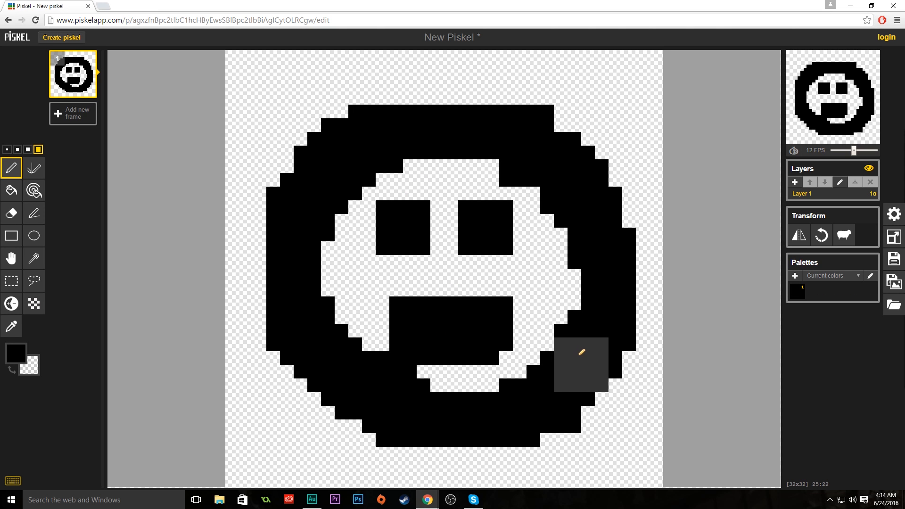
Step: Export the black face as a PNG spritesheet at 32x scale and view the downloaded image in Photos
{"action": "left_click", "coordinate": [894, 304]}
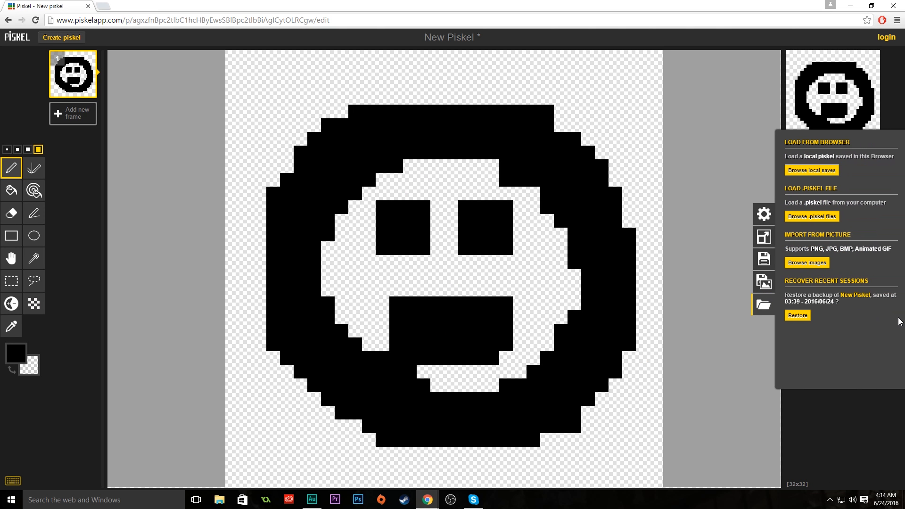
{"action": "left_click", "coordinate": [764, 282]}
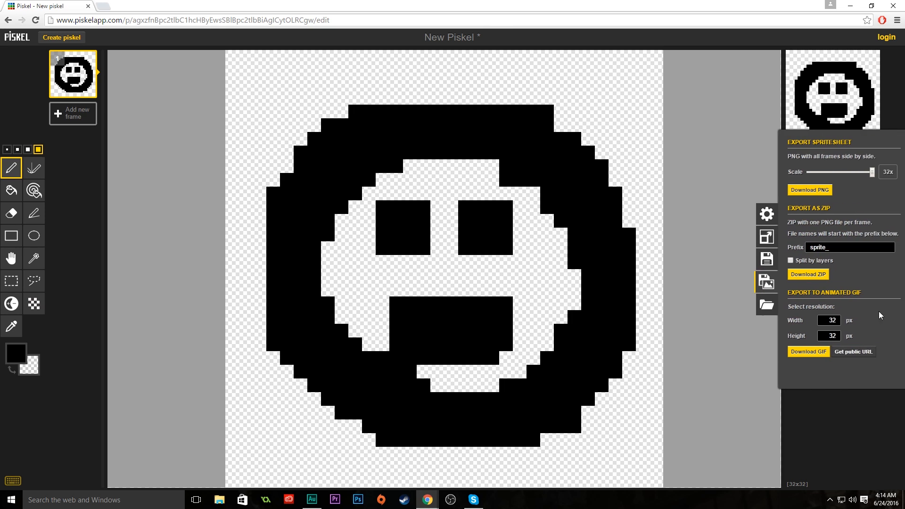
{"action": "left_click", "coordinate": [821, 191]}
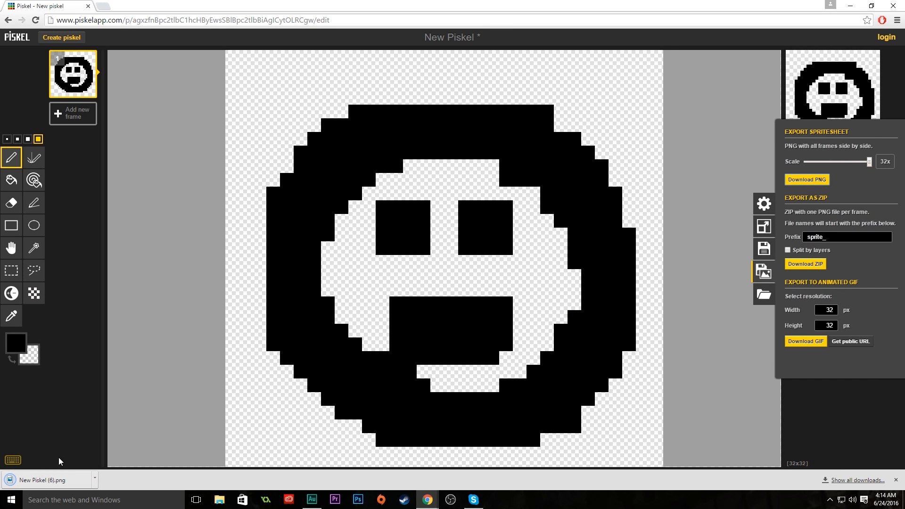
{"action": "left_click", "coordinate": [95, 480]}
{"action": "left_click", "coordinate": [115, 419]}
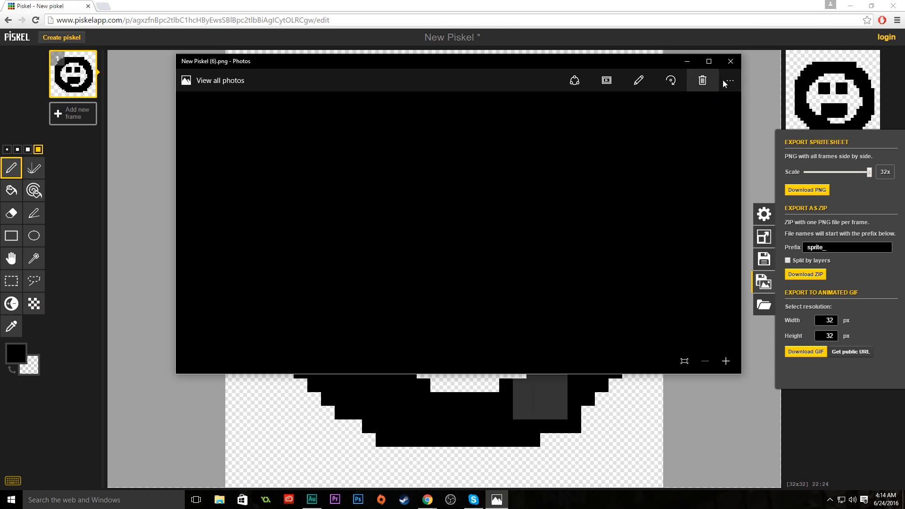
{"action": "left_click", "coordinate": [709, 64]}
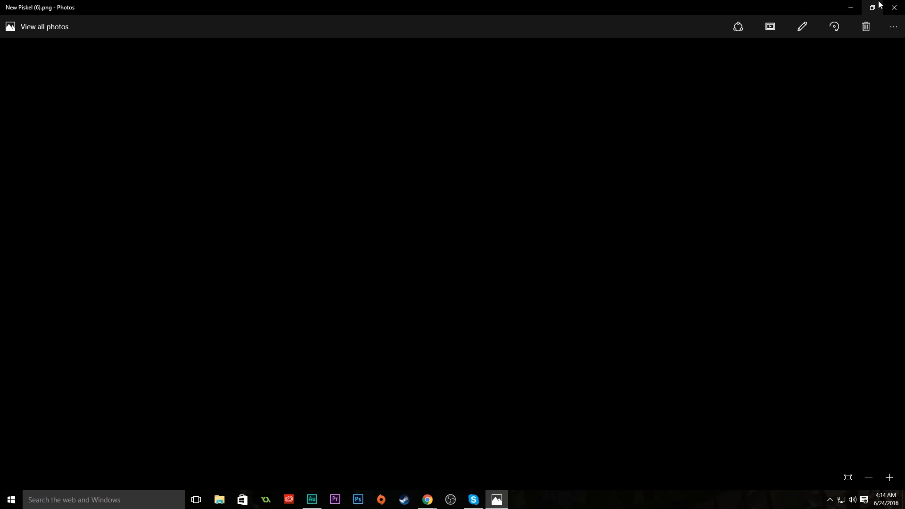
{"action": "left_click", "coordinate": [894, 6]}
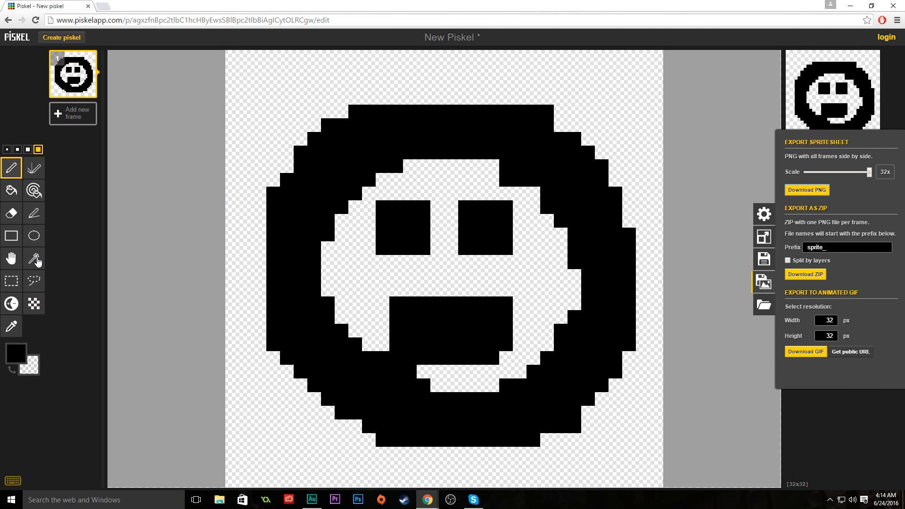
Step: Fill the face's ring, eyes and mouth with yellow-green using the Paint bucket
{"action": "left_click", "coordinate": [11, 191]}
{"action": "left_click", "coordinate": [17, 361]}
{"action": "left_click", "coordinate": [18, 392]}
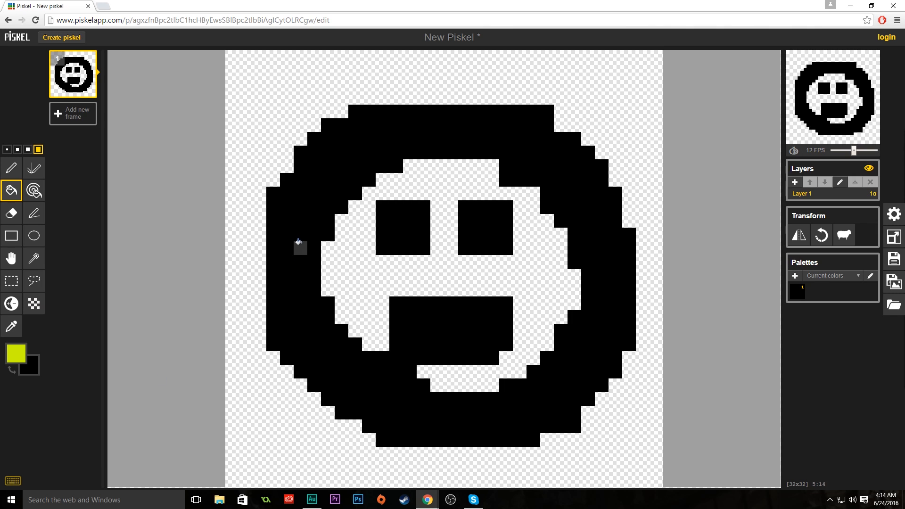
{"action": "left_click", "coordinate": [300, 236]}
{"action": "left_click", "coordinate": [407, 234]}
{"action": "left_click", "coordinate": [472, 230]}
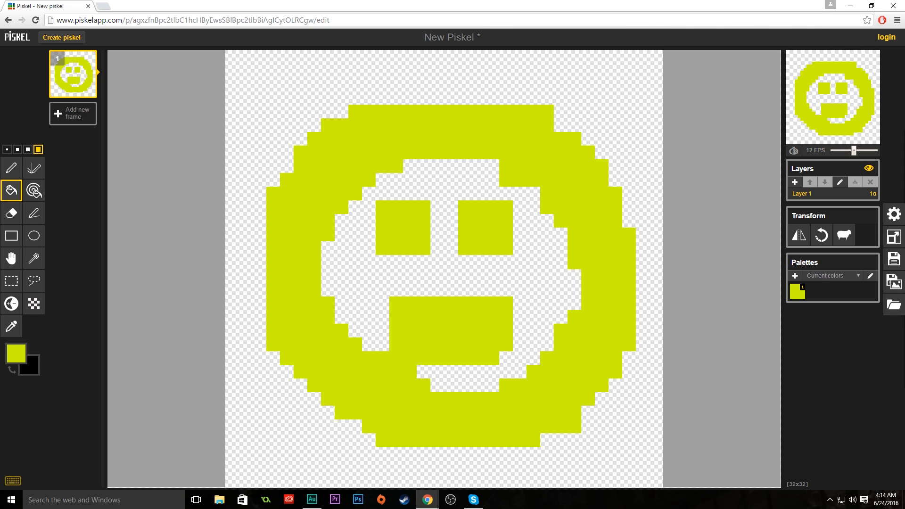
Step: Export the yellow-green face as a PNG spritesheet at 32x scale and view the downloaded image
{"action": "left_click", "coordinate": [894, 282]}
{"action": "left_click", "coordinate": [801, 191]}
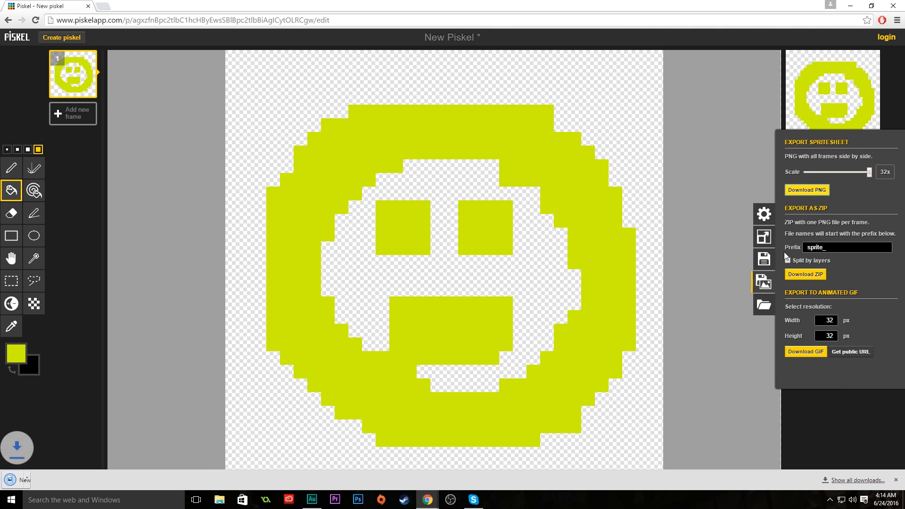
{"action": "left_click", "coordinate": [57, 480]}
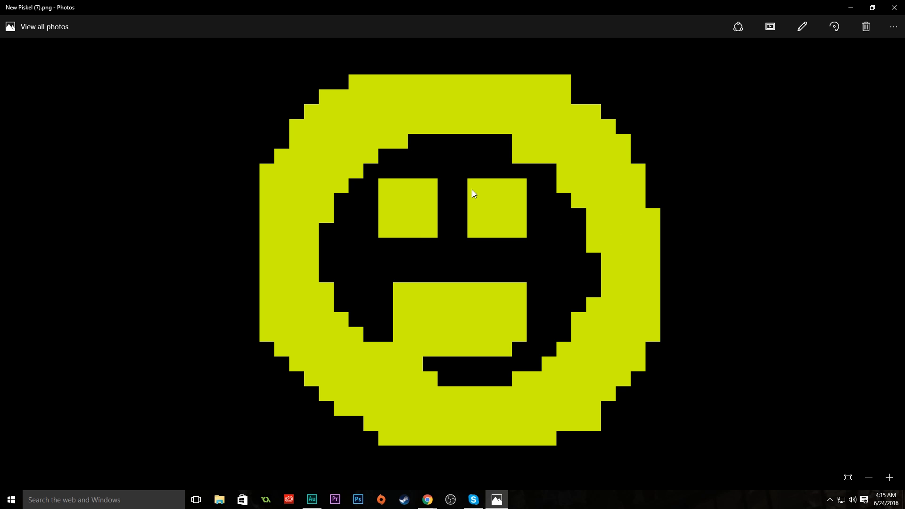
{"action": "left_click", "coordinate": [894, 7]}
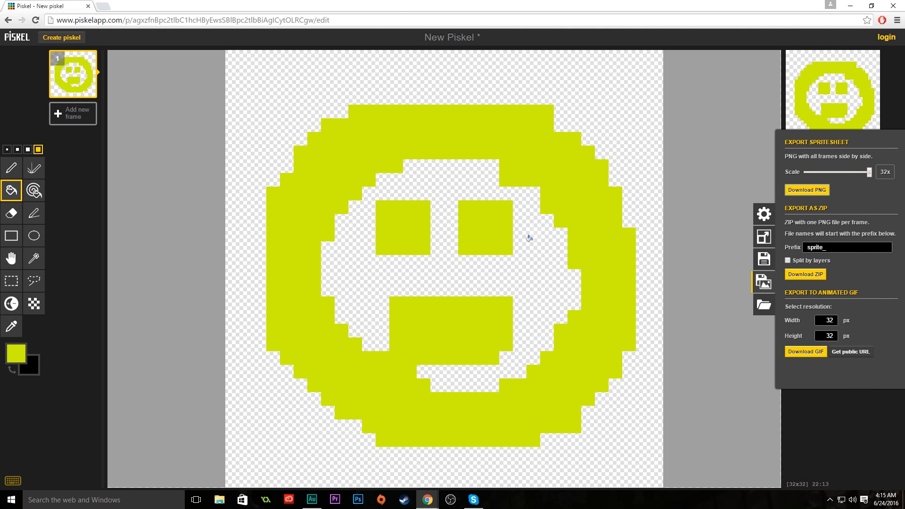
{"action": "left_click", "coordinate": [717, 166]}
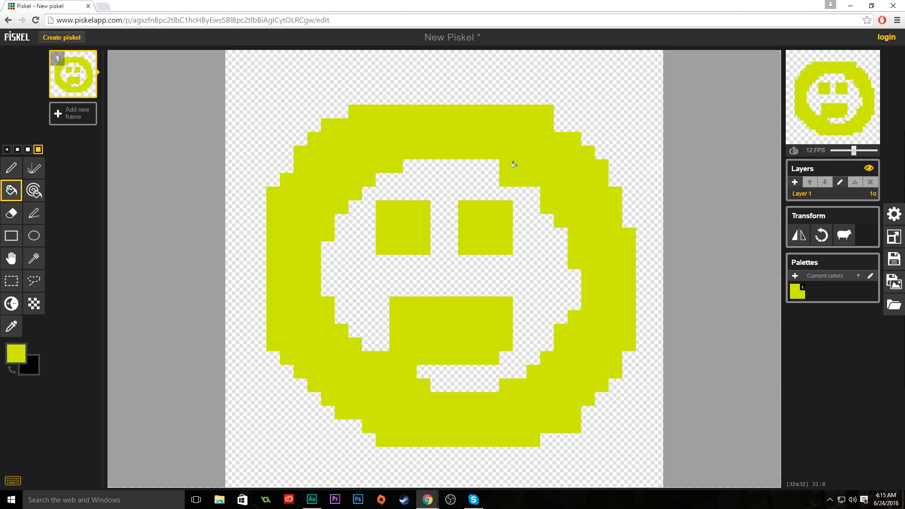
Step: Erase the upper-left portion of the ring and parts around the left eye, trying different eraser sizes
{"action": "left_click", "coordinate": [11, 168]}
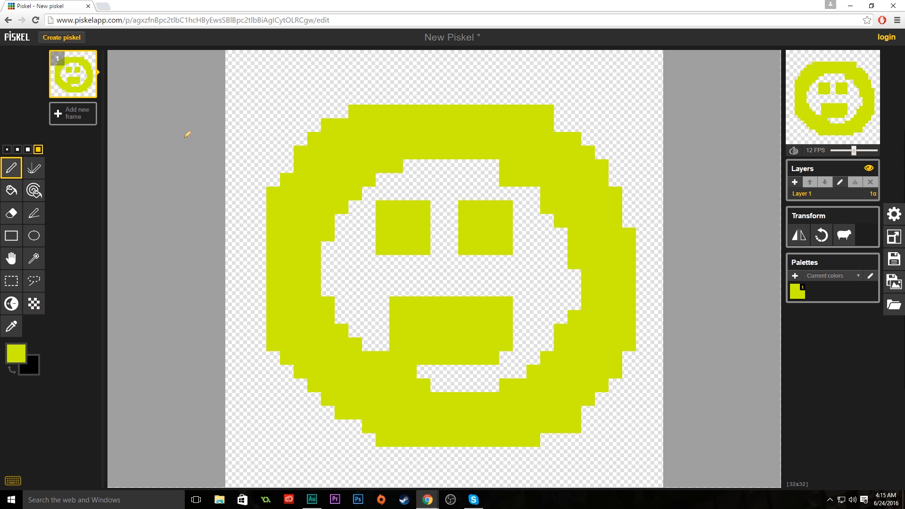
{"action": "left_click", "coordinate": [11, 213]}
{"action": "mouse_move", "coordinate": [230, 212]}
{"action": "left_mouse_down"}
{"action": "mouse_move", "coordinate": [265, 187]}
{"action": "mouse_move", "coordinate": [335, 187]}
{"action": "mouse_move", "coordinate": [315, 144]}
{"action": "mouse_move", "coordinate": [358, 196]}
{"action": "mouse_move", "coordinate": [307, 283]}
{"action": "left_mouse_up"}
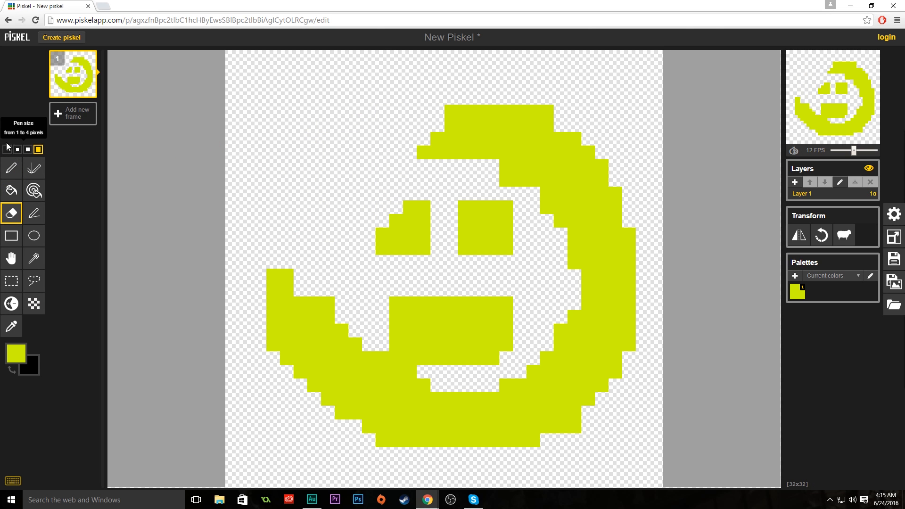
{"action": "left_click", "coordinate": [17, 149]}
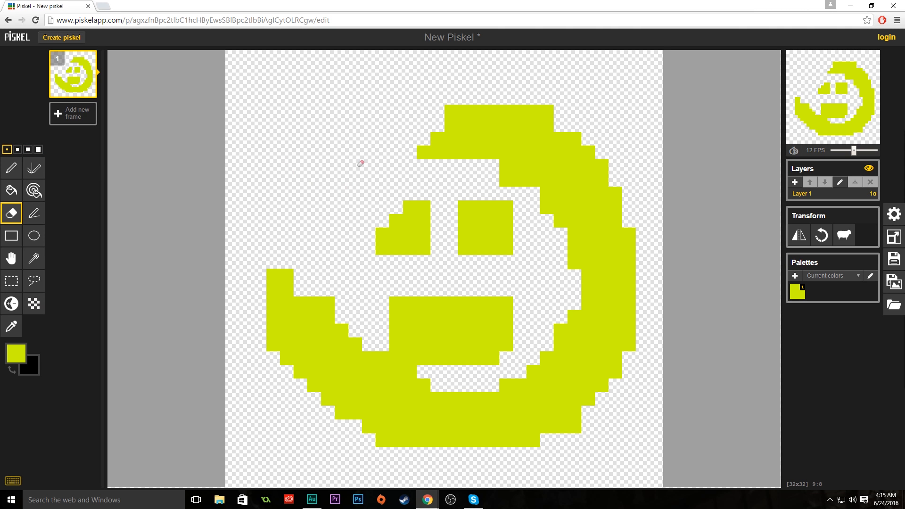
{"action": "left_click", "coordinate": [38, 150]}
{"action": "left_click", "coordinate": [377, 244]}
{"action": "mouse_move", "coordinate": [378, 244]}
{"action": "left_mouse_down"}
{"action": "mouse_move", "coordinate": [518, 193]}
{"action": "mouse_move", "coordinate": [411, 134]}
{"action": "left_mouse_up"}
Step: Paint yellow-green pen strokes over the upper-left of the face, switching between the 1, 3 and 4 pixel pen sizes
{"action": "left_click", "coordinate": [14, 171]}
{"action": "left_click", "coordinate": [7, 151]}
{"action": "mouse_move", "coordinate": [383, 166]}
{"action": "left_mouse_down"}
{"action": "mouse_move", "coordinate": [298, 176]}
{"action": "mouse_move", "coordinate": [388, 176]}
{"action": "mouse_move", "coordinate": [481, 249]}
{"action": "left_mouse_up"}
{"action": "left_click", "coordinate": [27, 150]}
{"action": "mouse_move", "coordinate": [337, 142]}
{"action": "left_mouse_down"}
{"action": "mouse_move", "coordinate": [491, 264]}
{"action": "mouse_move", "coordinate": [292, 306]}
{"action": "left_mouse_up"}
{"action": "left_click", "coordinate": [8, 150]}
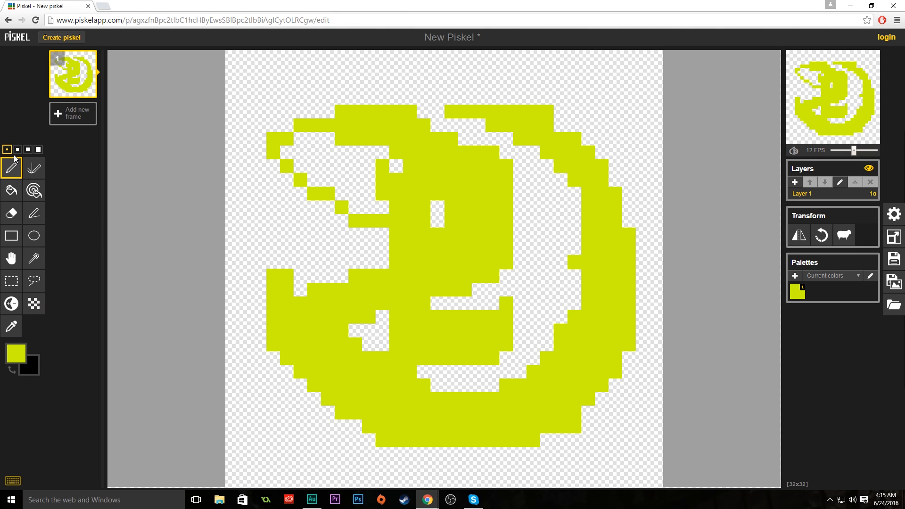
{"action": "left_click", "coordinate": [38, 150]}
{"action": "mouse_move", "coordinate": [321, 214]}
{"action": "left_mouse_down"}
{"action": "mouse_move", "coordinate": [383, 197]}
{"action": "mouse_move", "coordinate": [330, 95]}
{"action": "mouse_move", "coordinate": [274, 125]}
{"action": "left_mouse_up"}
{"action": "left_click", "coordinate": [8, 150]}
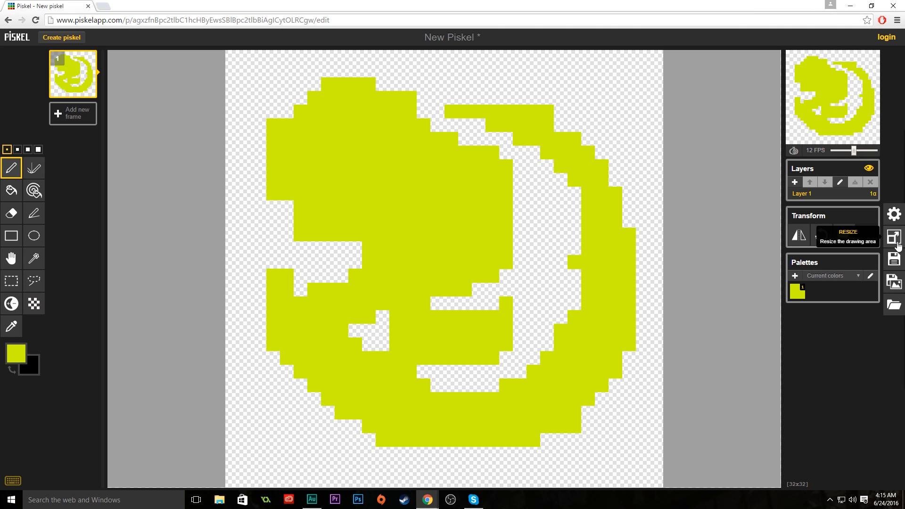